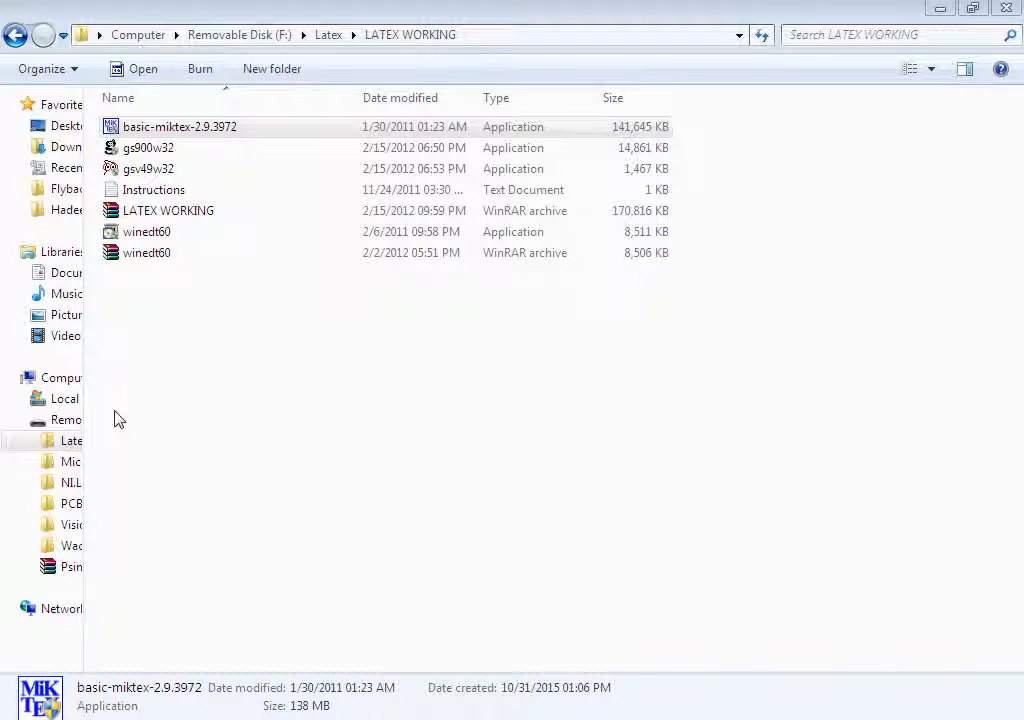
Open the Instructions text file to read the installation order, then minimize it.
{"action": "left_click", "coordinate": [145, 128]}
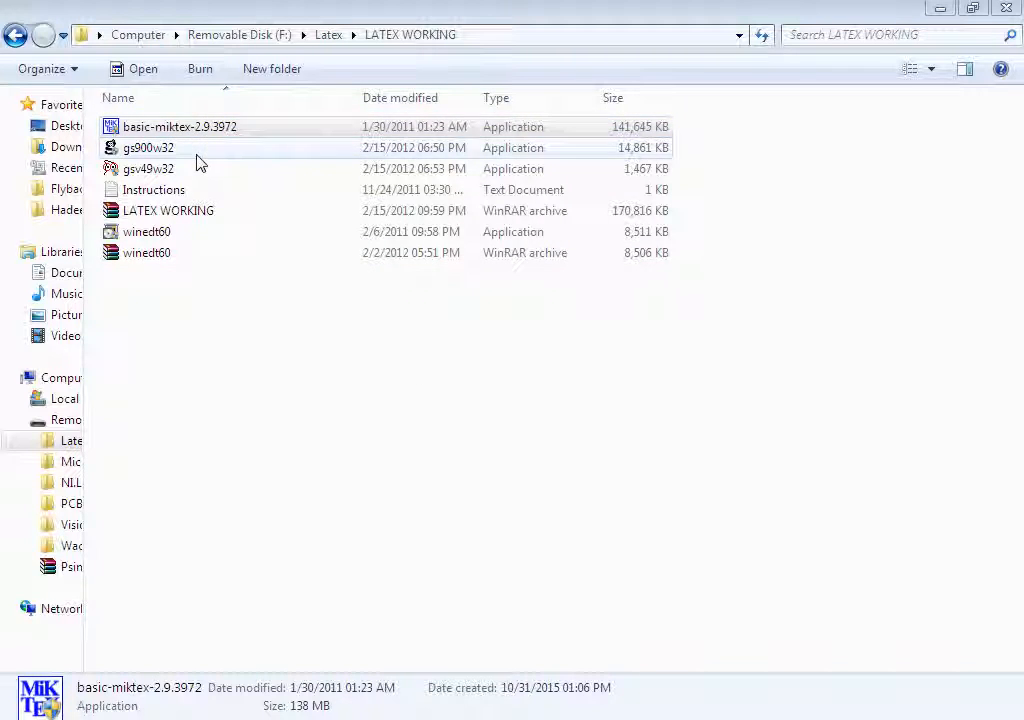
{"action": "double_click", "coordinate": [176, 191]}
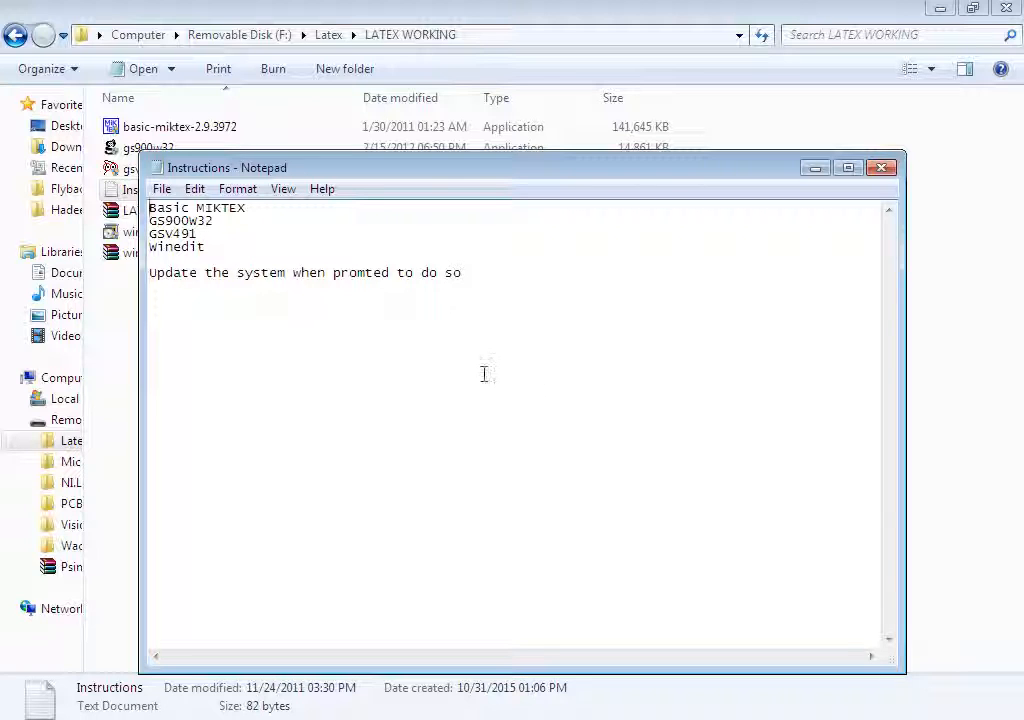
{"action": "left_click", "coordinate": [816, 169]}
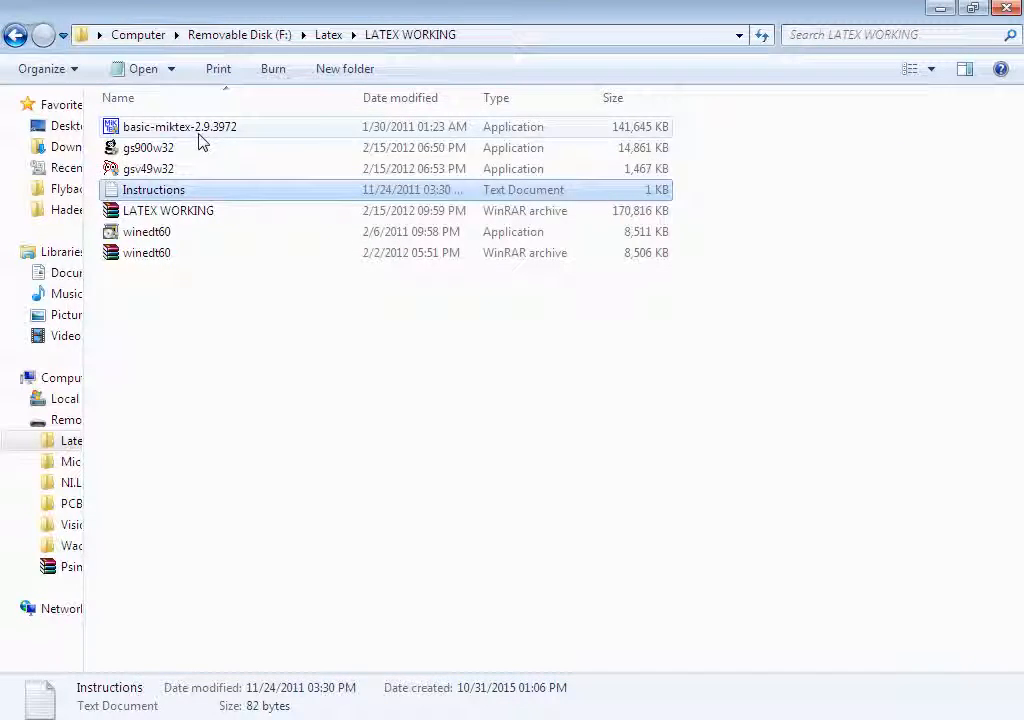
Install basic MiKTeX 2.9.3972, accepting the copying conditions and keeping the default shared installation and settings.
{"action": "double_click", "coordinate": [199, 141]}
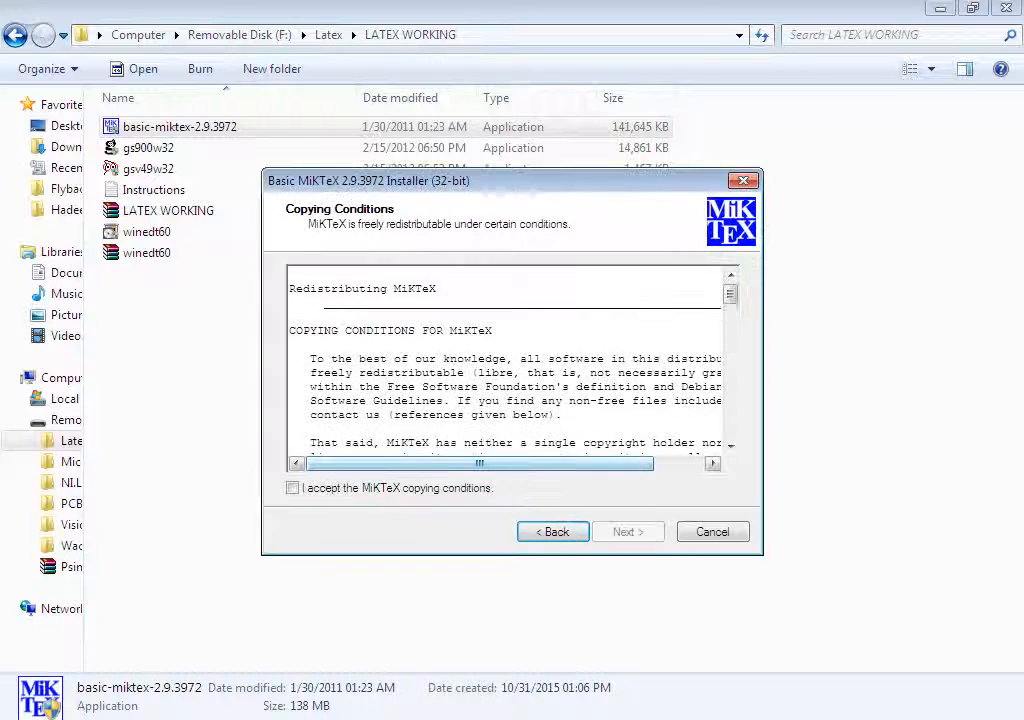
{"action": "left_click", "coordinate": [293, 488]}
{"action": "left_click", "coordinate": [628, 531]}
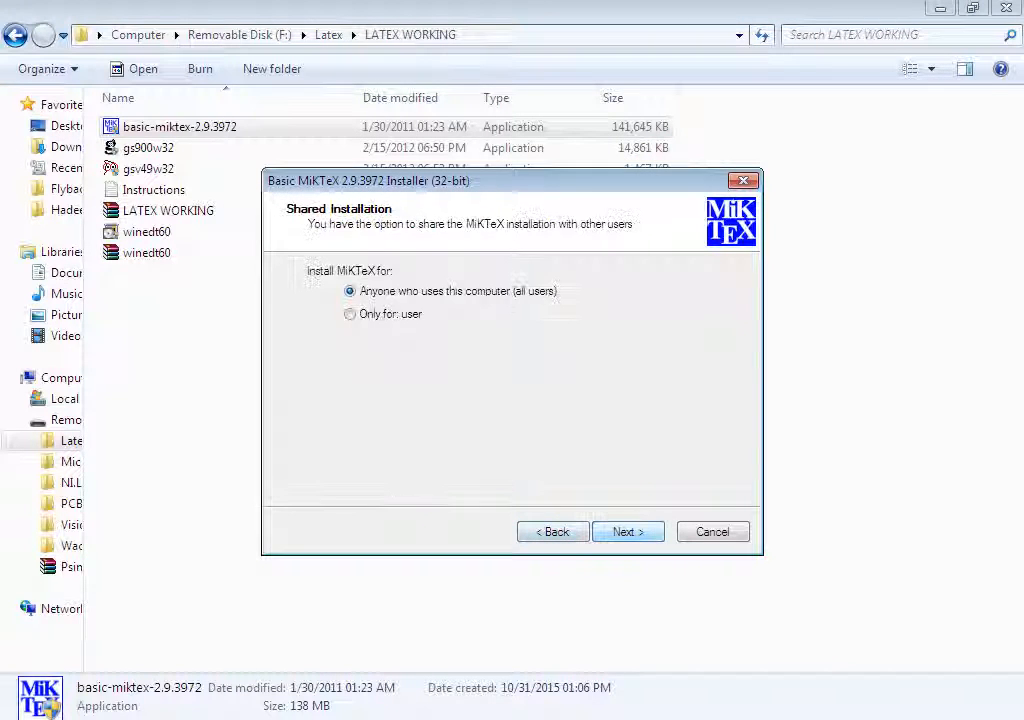
{"action": "left_click", "coordinate": [628, 531]}
{"action": "left_click", "coordinate": [628, 531]}
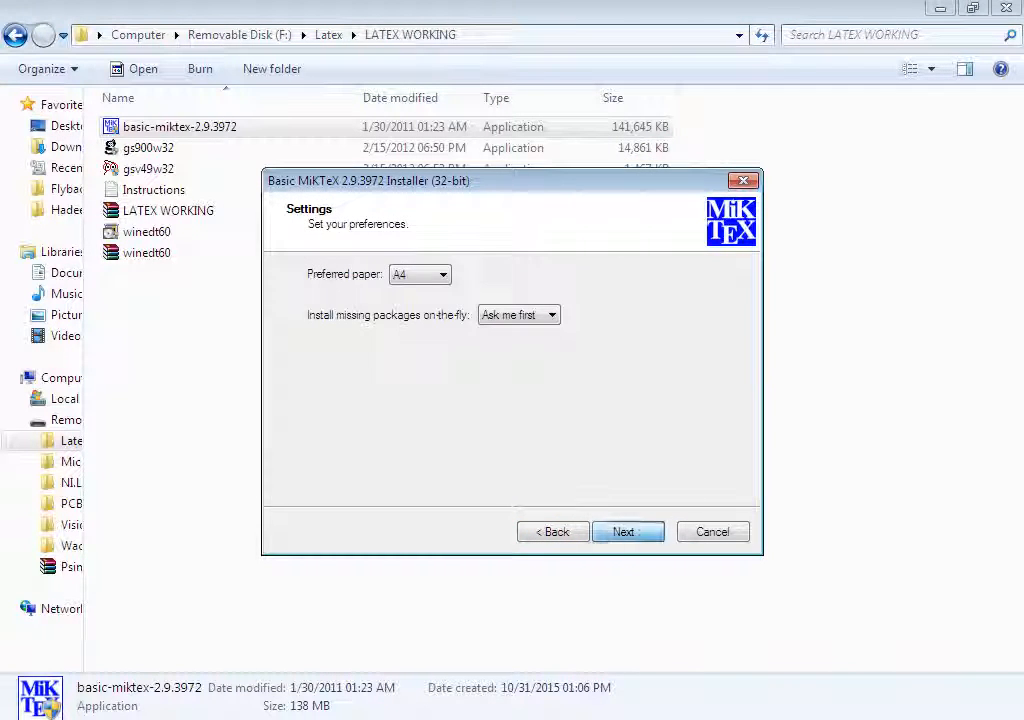
{"action": "left_click", "coordinate": [628, 531]}
{"action": "left_click", "coordinate": [628, 531]}
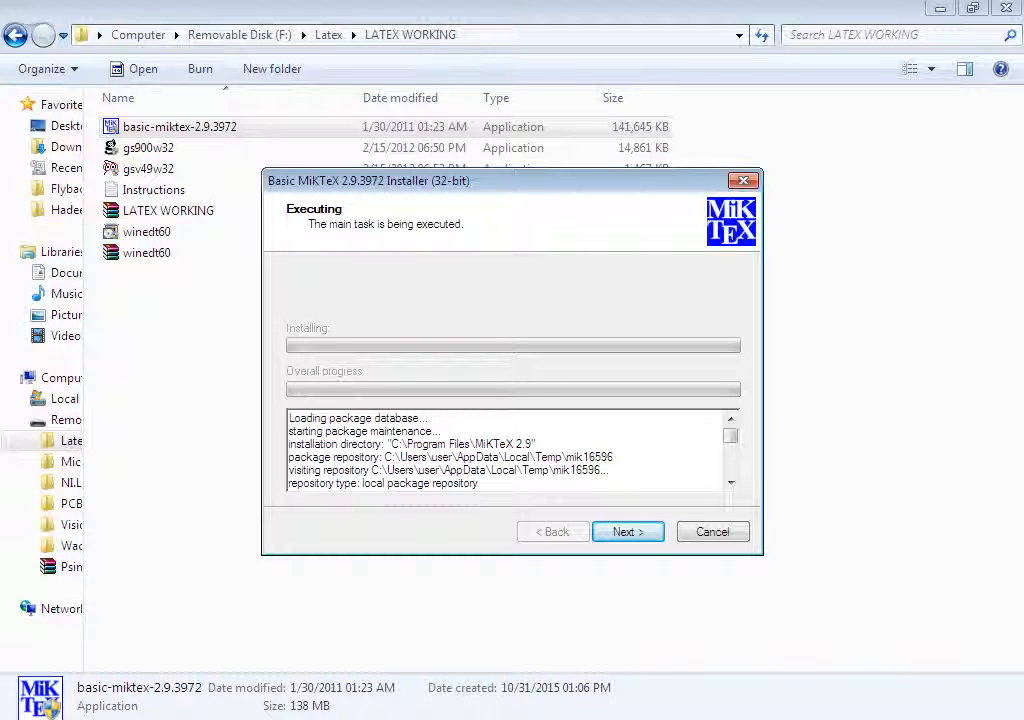
{"action": "key", "text": "Return"}
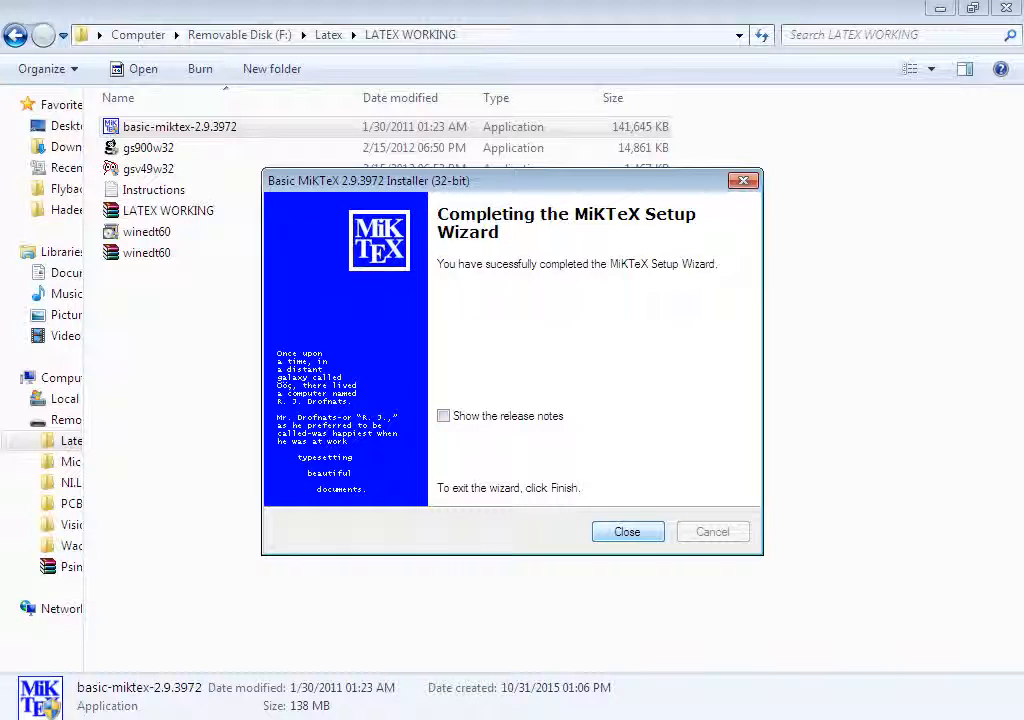
{"action": "key", "text": "Return"}
Reopen the instructions beside the file list, then install GPL Ghostscript 9.00 with the default directory and shortcuts.
{"action": "double_click", "coordinate": [197, 191]}
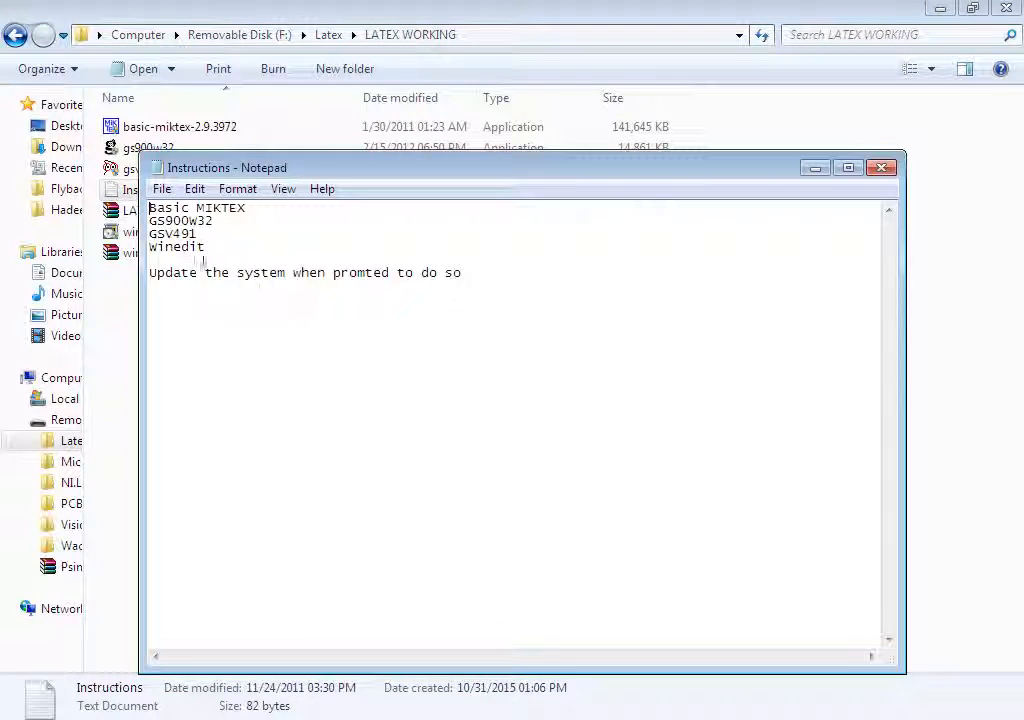
{"action": "left_click_drag", "start_coordinate": [343, 167], "coordinate": [477, 175]}
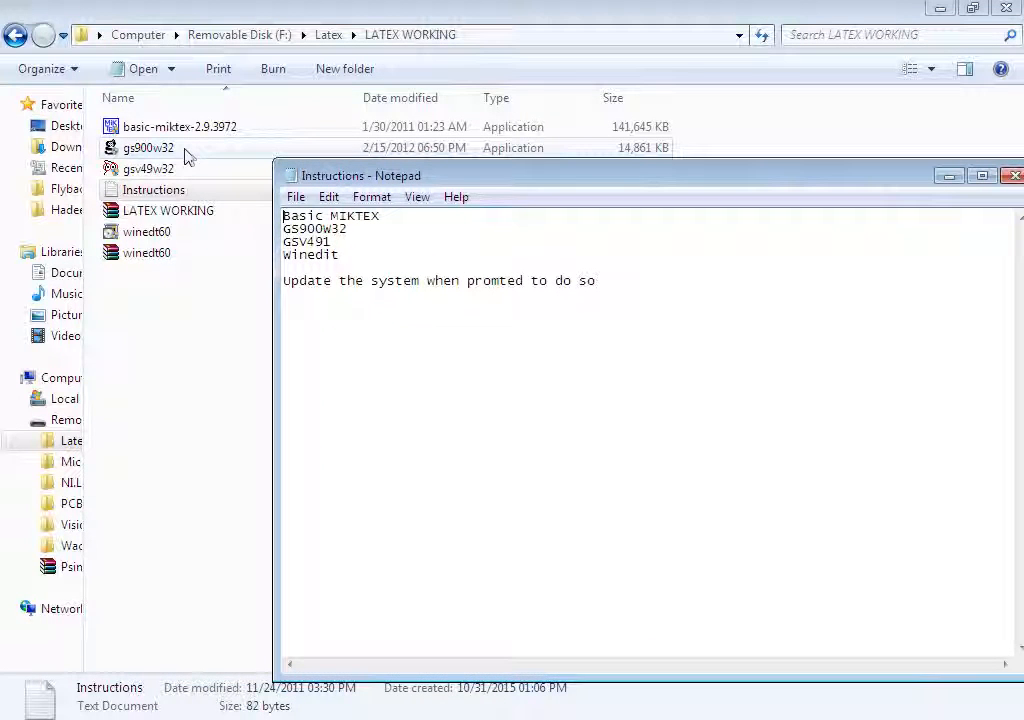
{"action": "double_click", "coordinate": [150, 148]}
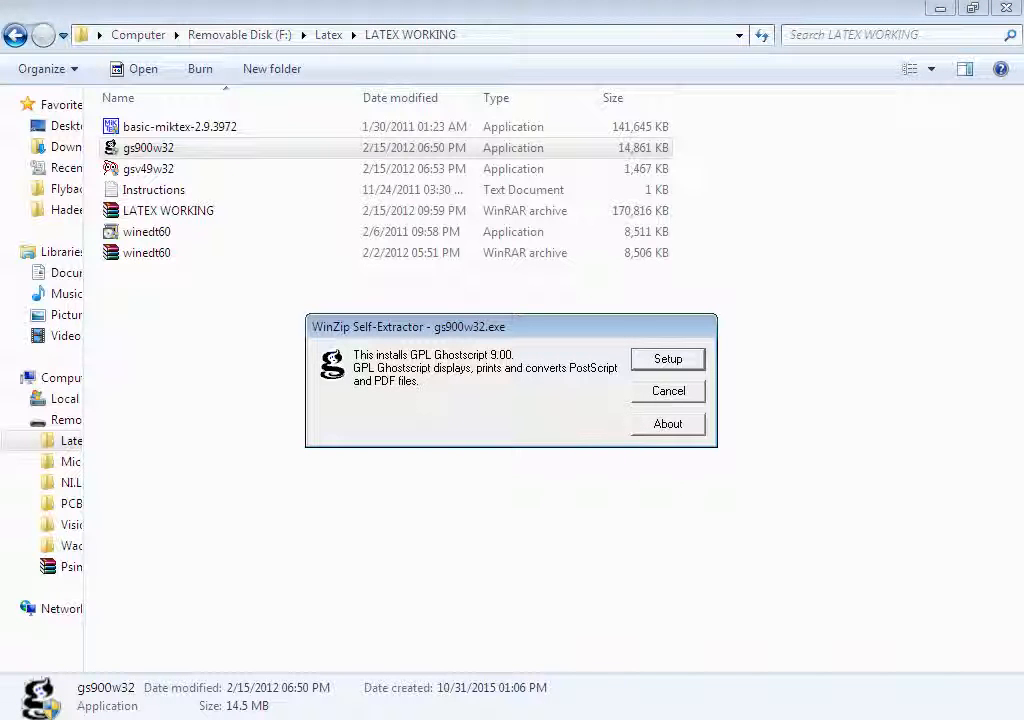
{"action": "key", "text": "Return"}
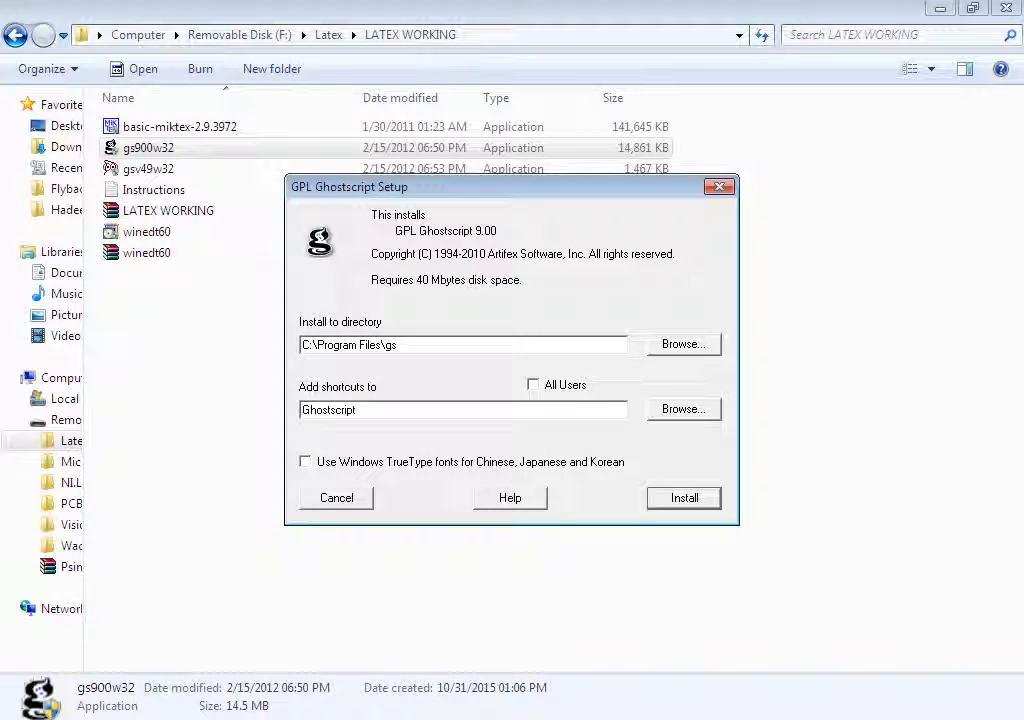
{"action": "key", "text": "Return"}
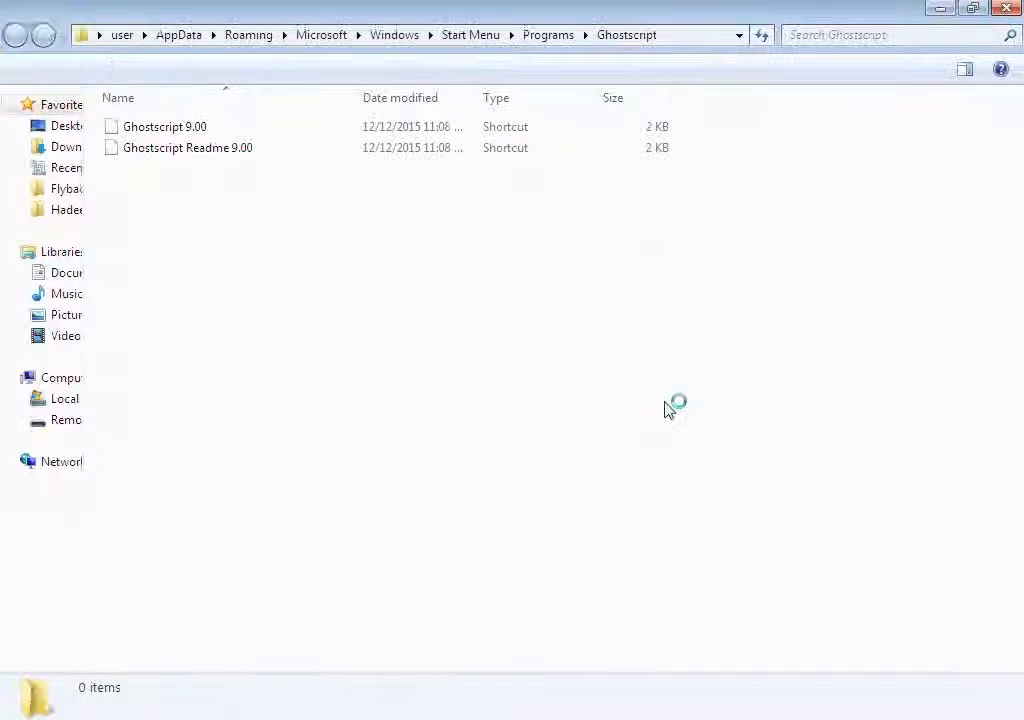
{"action": "left_click", "coordinate": [1006, 8]}
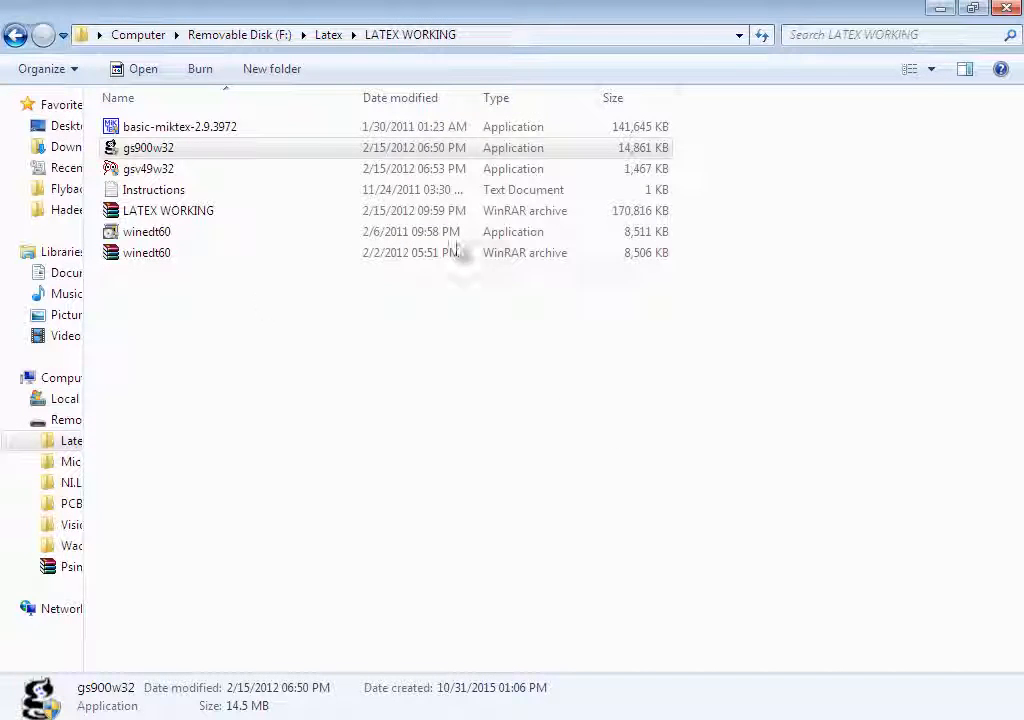
Install GSview 4.9 in English with the default options, then exit the installer.
{"action": "double_click", "coordinate": [233, 170]}
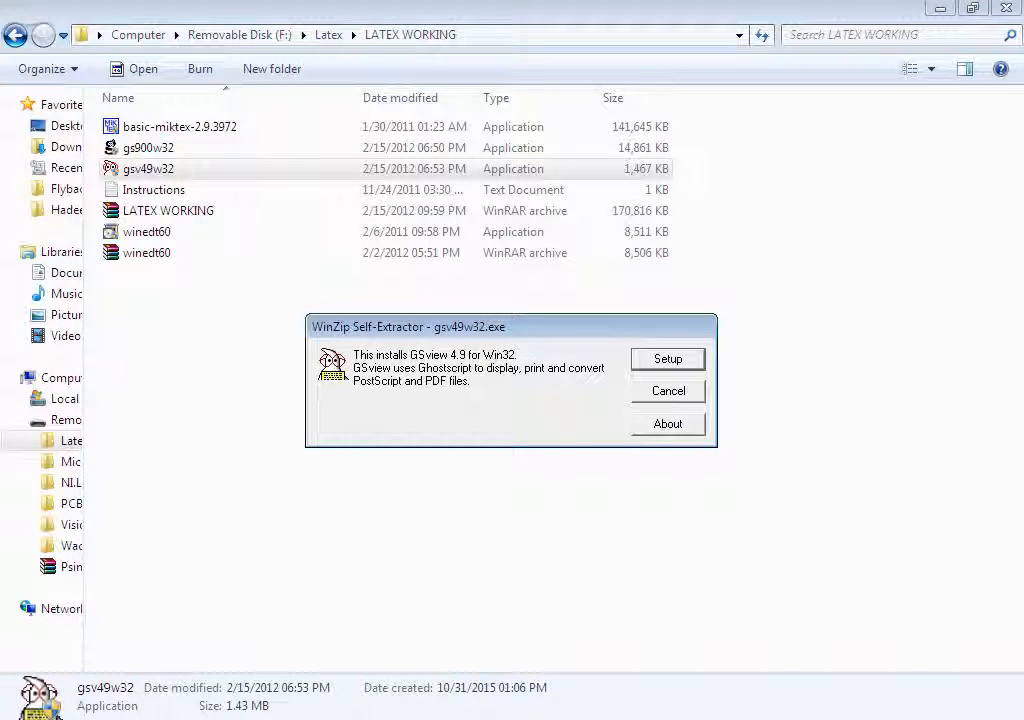
{"action": "left_click", "coordinate": [668, 358]}
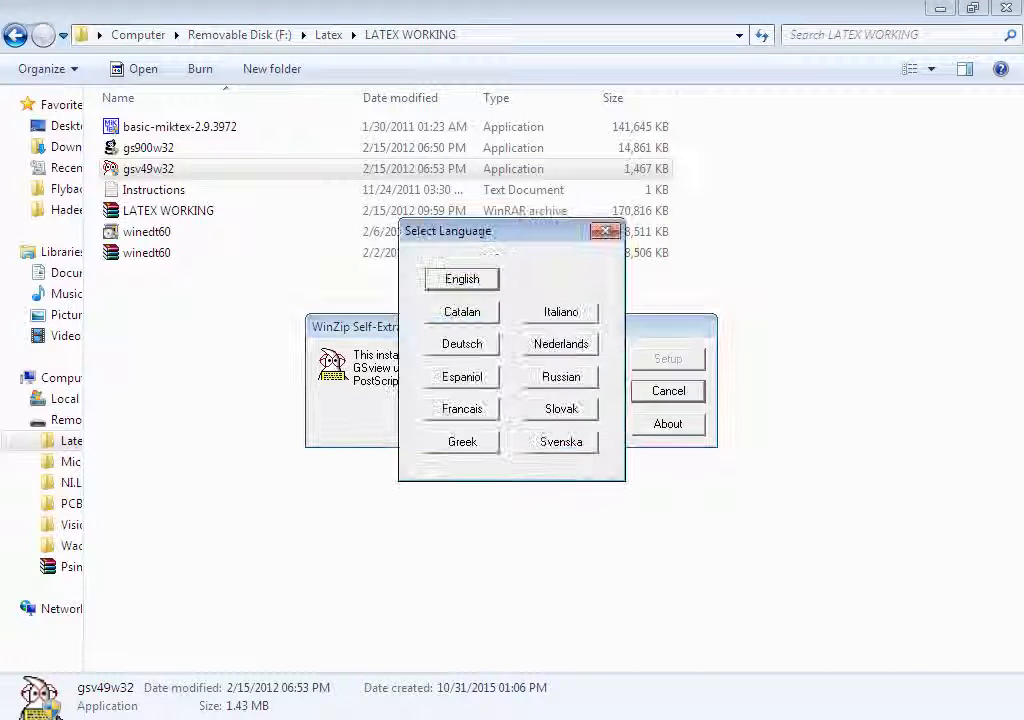
{"action": "key", "text": "Return"}
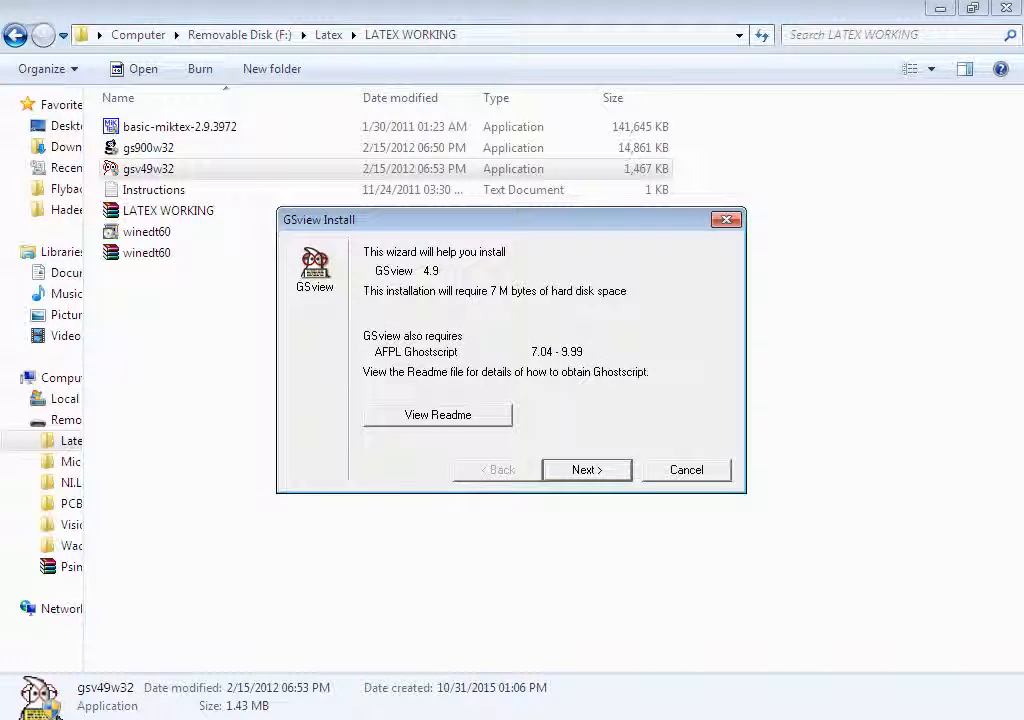
{"action": "key", "text": "Return"}
{"action": "key", "text": "Return"}
{"action": "key", "text": "Return"}
{"action": "key", "text": "Return"}
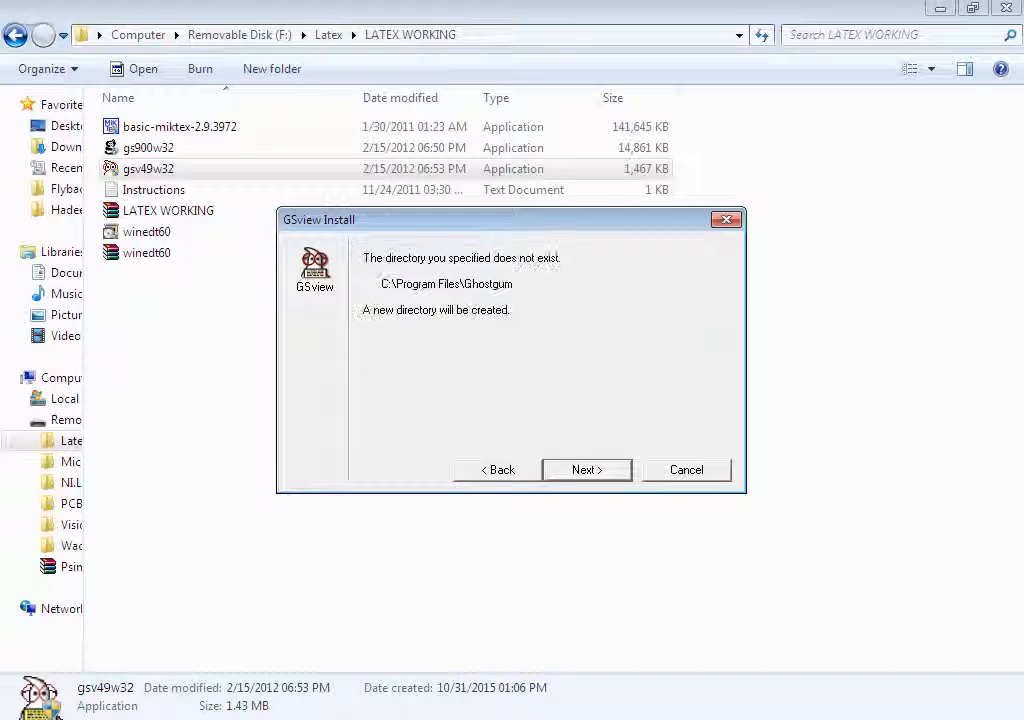
{"action": "key", "text": "Return"}
{"action": "key", "text": "Return"}
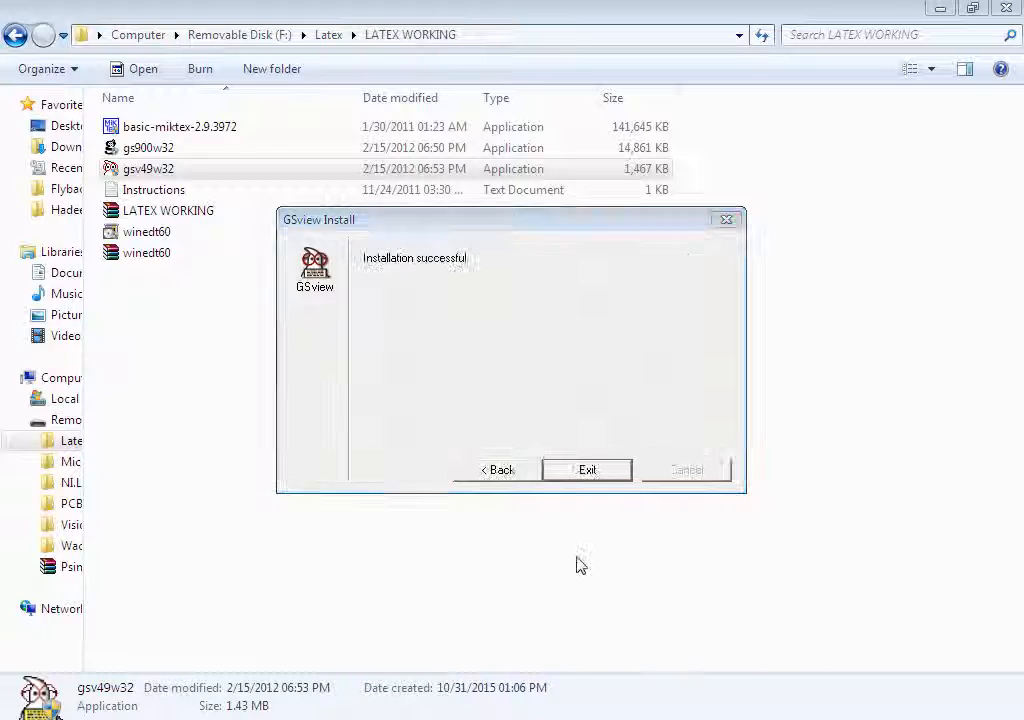
{"action": "left_click", "coordinate": [1006, 8]}
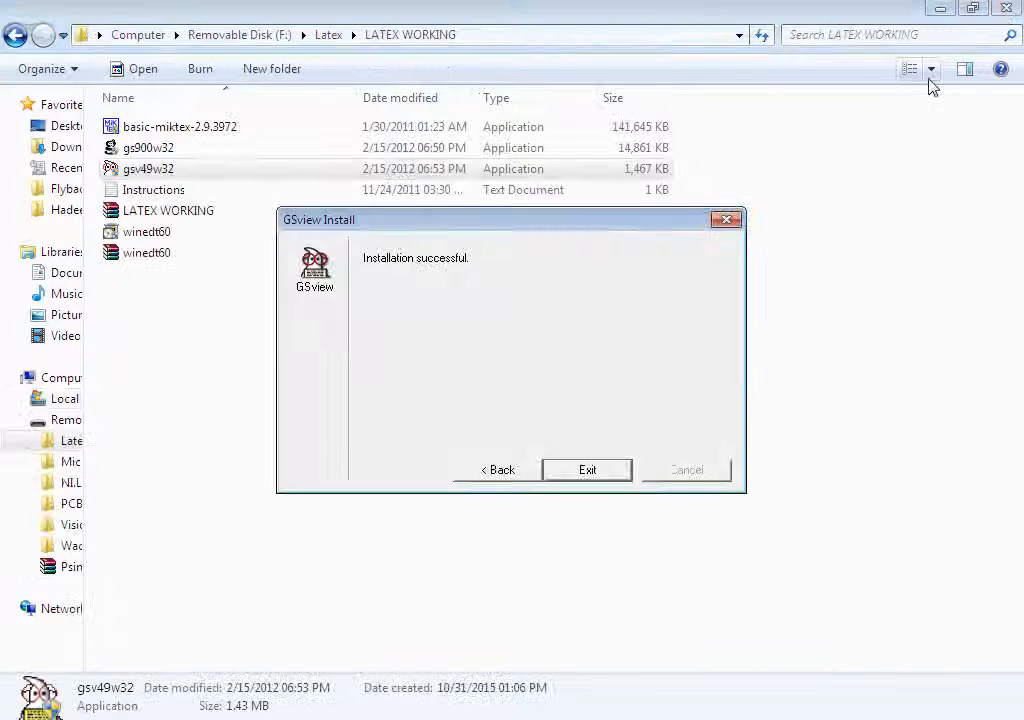
{"action": "left_click", "coordinate": [590, 471]}
{"action": "left_click", "coordinate": [347, 377]}
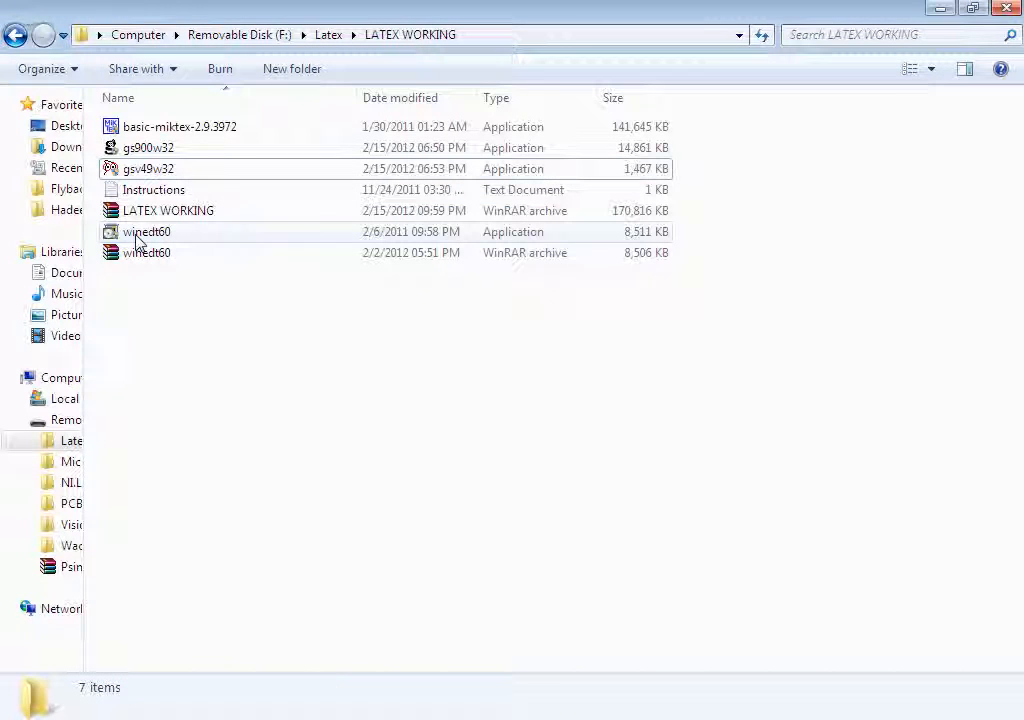
Install WinEdt 6, accepting the license and keeping admin installation, default Start Menu folder and shortcuts, then launch it.
{"action": "left_click", "coordinate": [137, 238]}
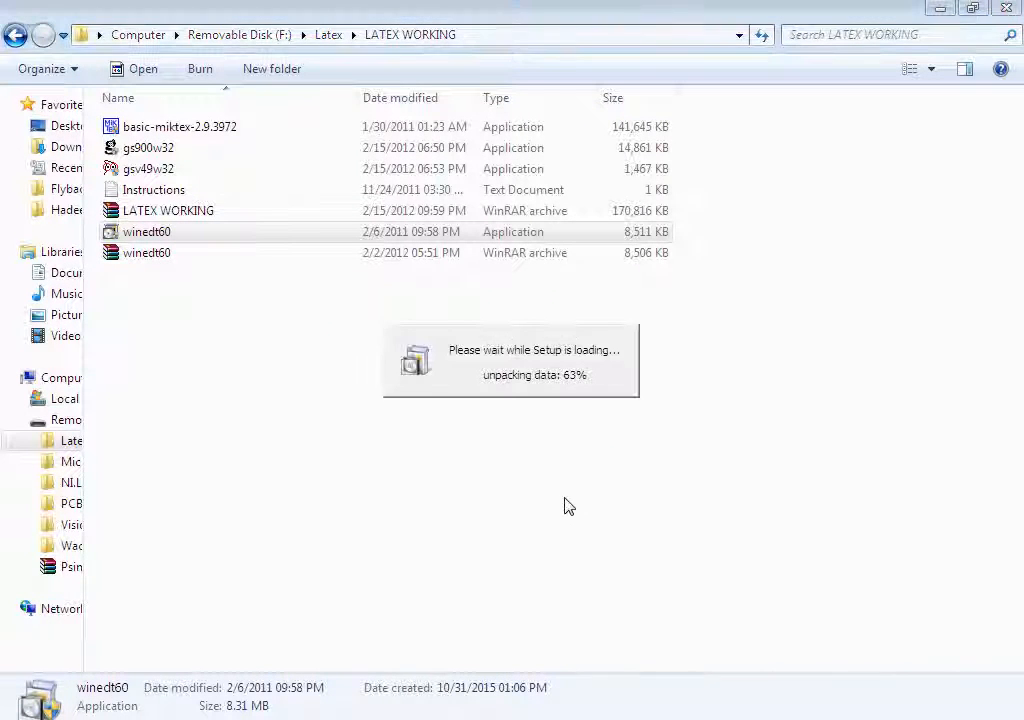
{"action": "key", "text": "Return"}
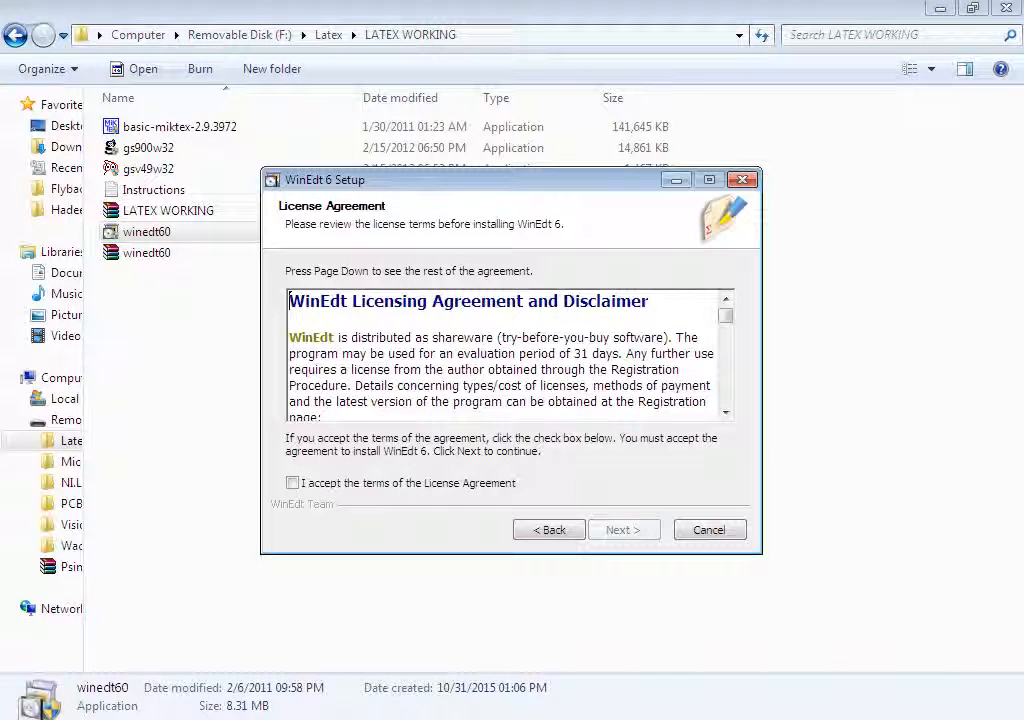
{"action": "left_click", "coordinate": [292, 483]}
{"action": "left_click", "coordinate": [624, 530]}
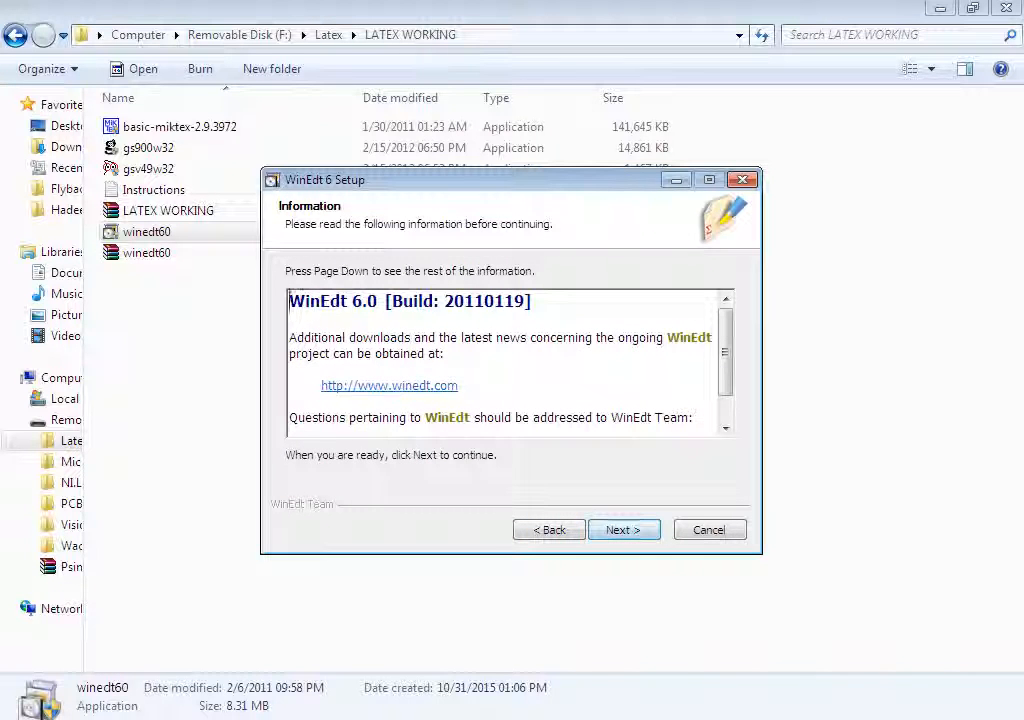
{"action": "key", "text": "Return"}
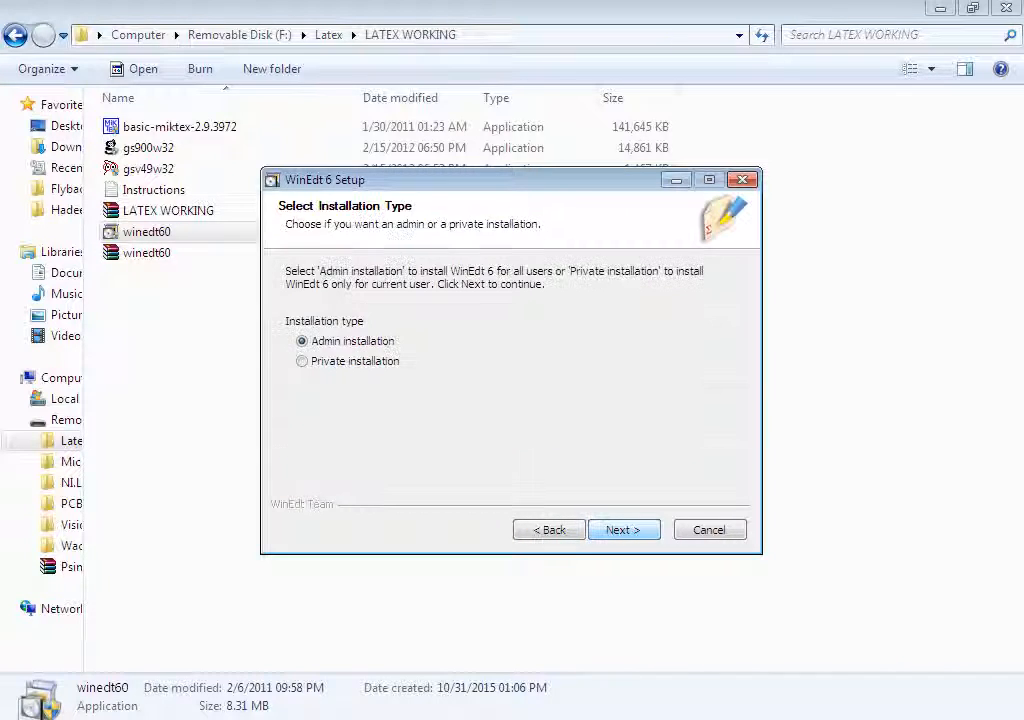
{"action": "key", "text": "Return"}
{"action": "key", "text": "Return"}
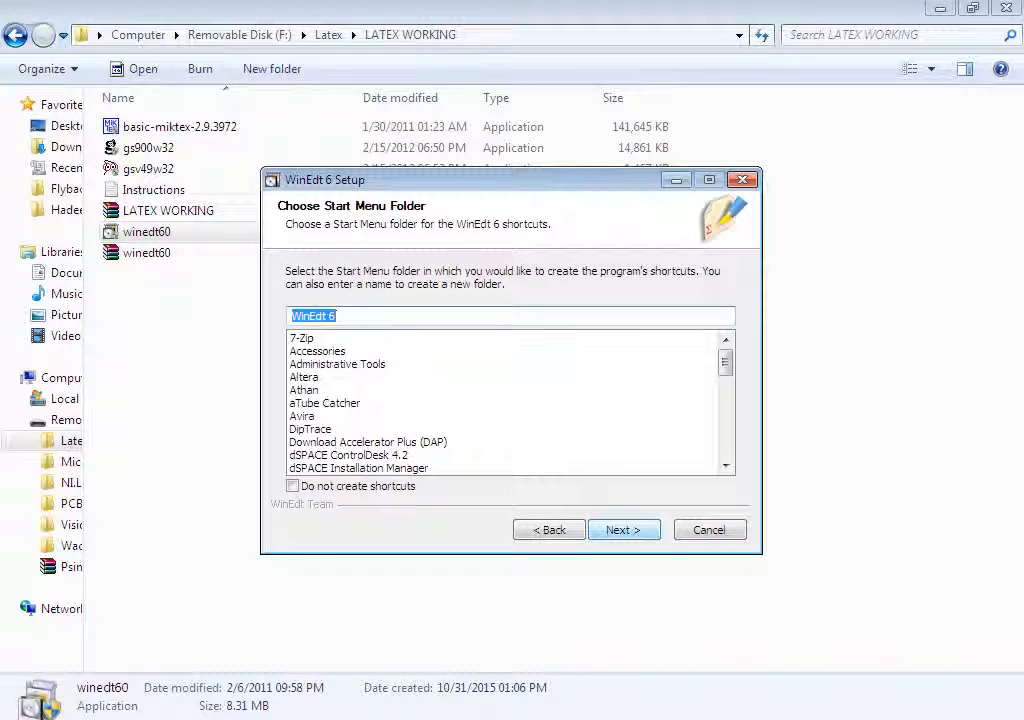
{"action": "key", "text": "Return"}
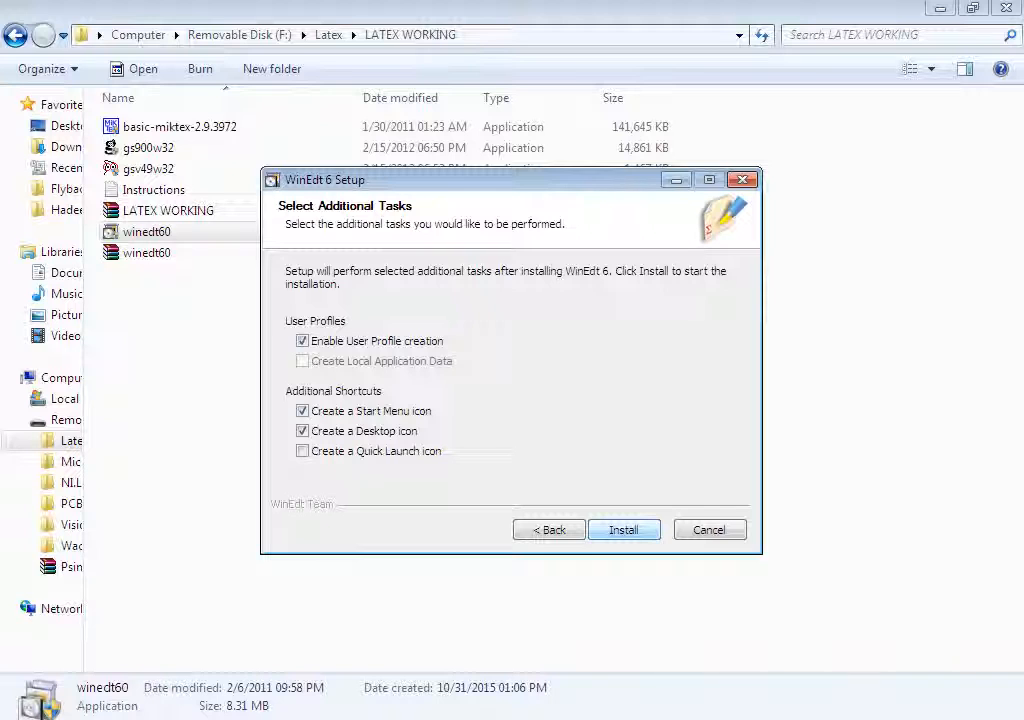
{"action": "key", "text": "Return"}
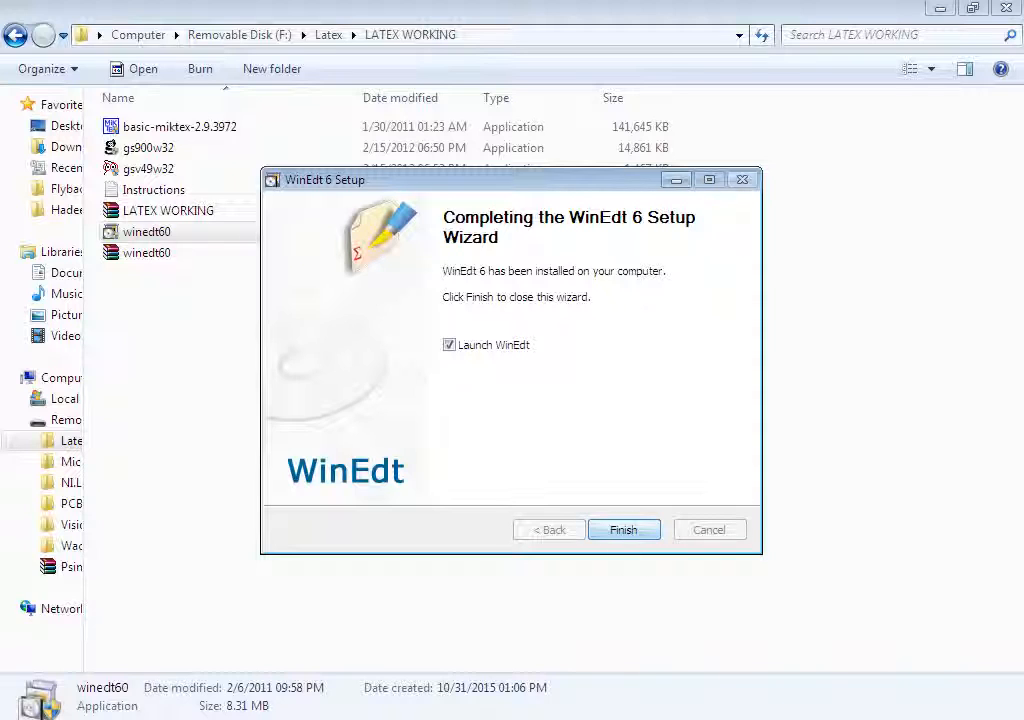
{"action": "left_click", "coordinate": [623, 529]}
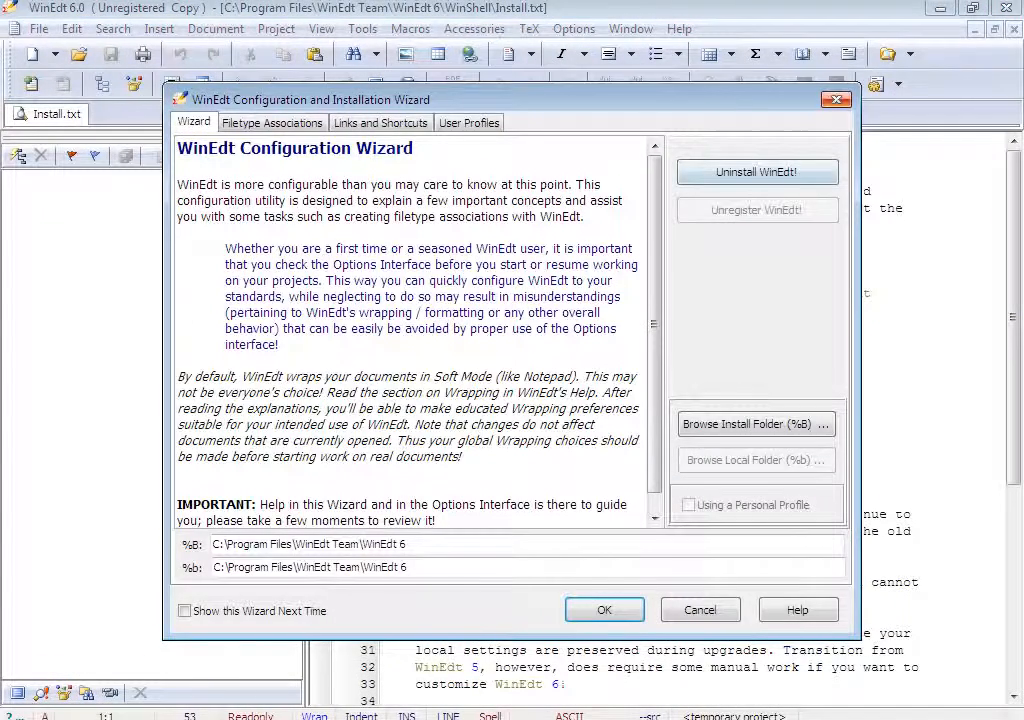
Close the Install.txt document in WinEdt and look through the TeX menu.
{"action": "left_click", "coordinate": [836, 99]}
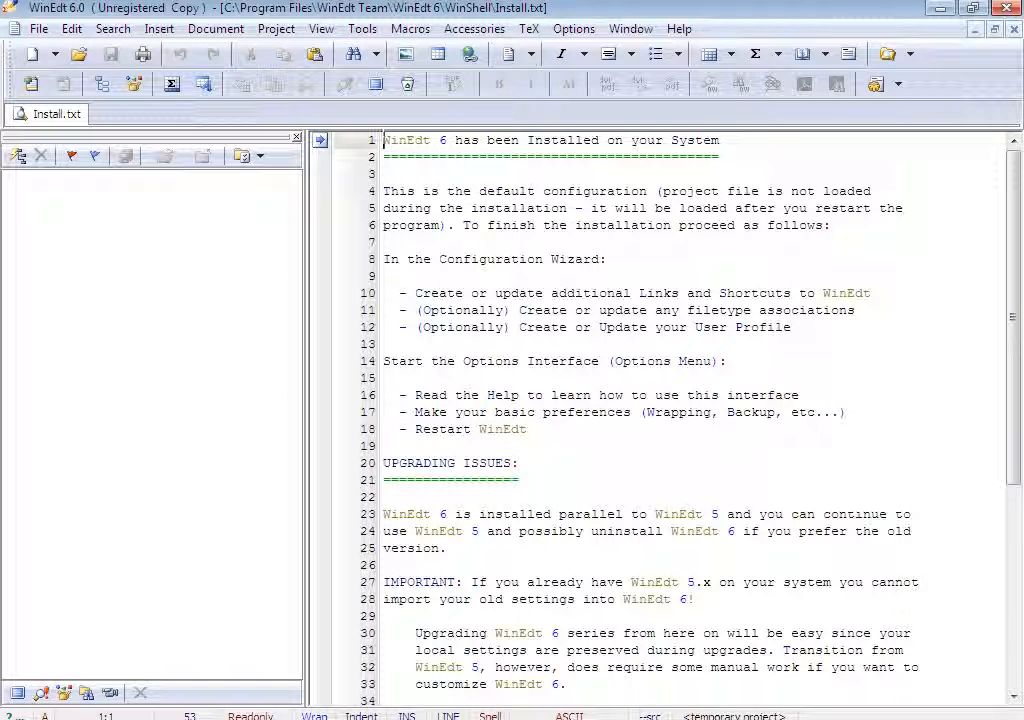
{"action": "left_click", "coordinate": [1014, 30]}
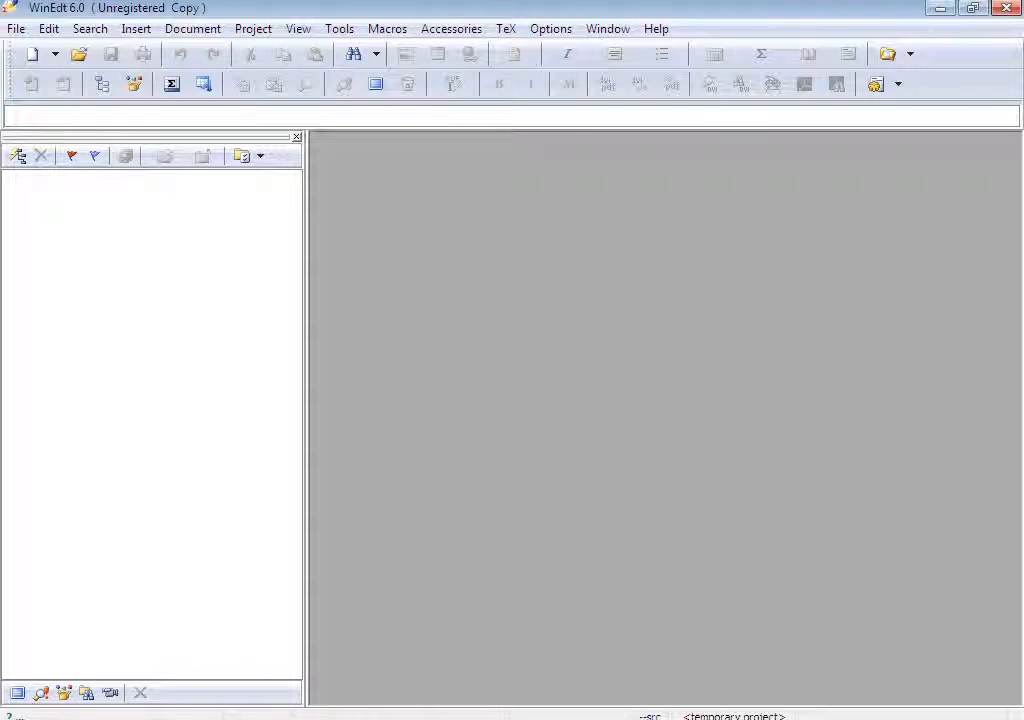
{"action": "left_click", "coordinate": [16, 29]}
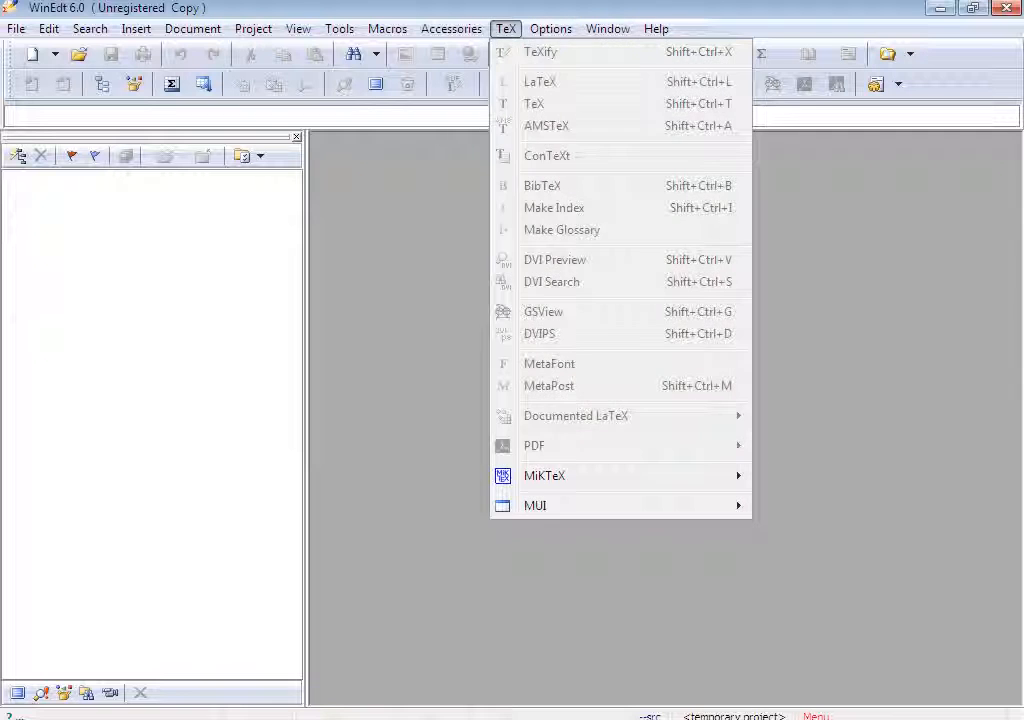
{"action": "key", "text": "Escape"}
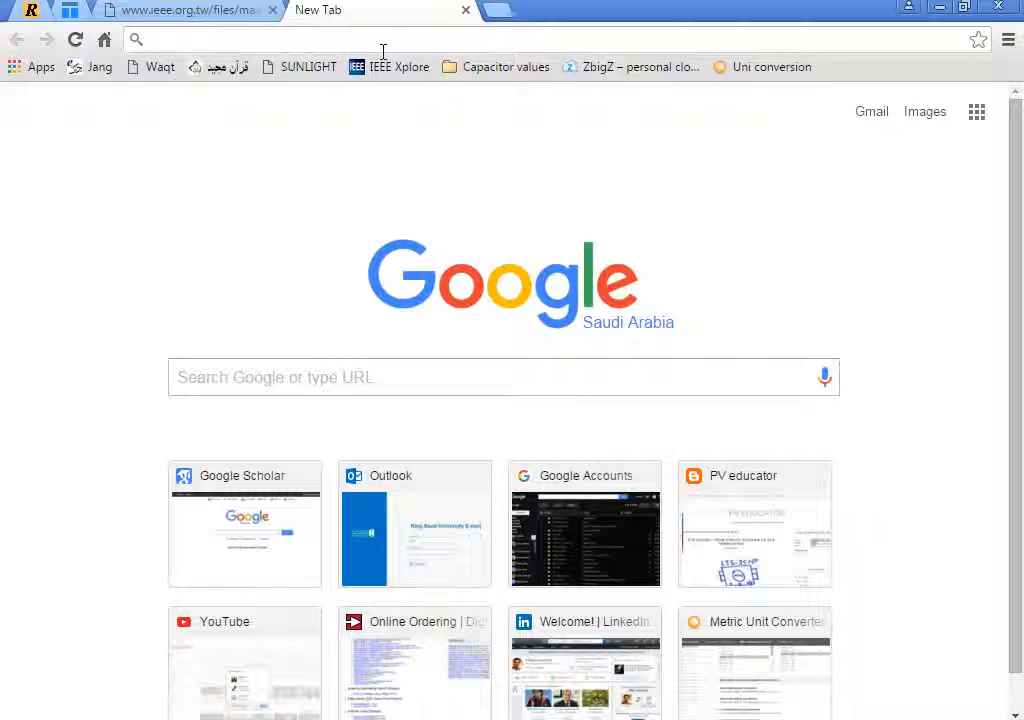
Search Google for "download ieee latex template".
{"action": "type", "text": "download "}
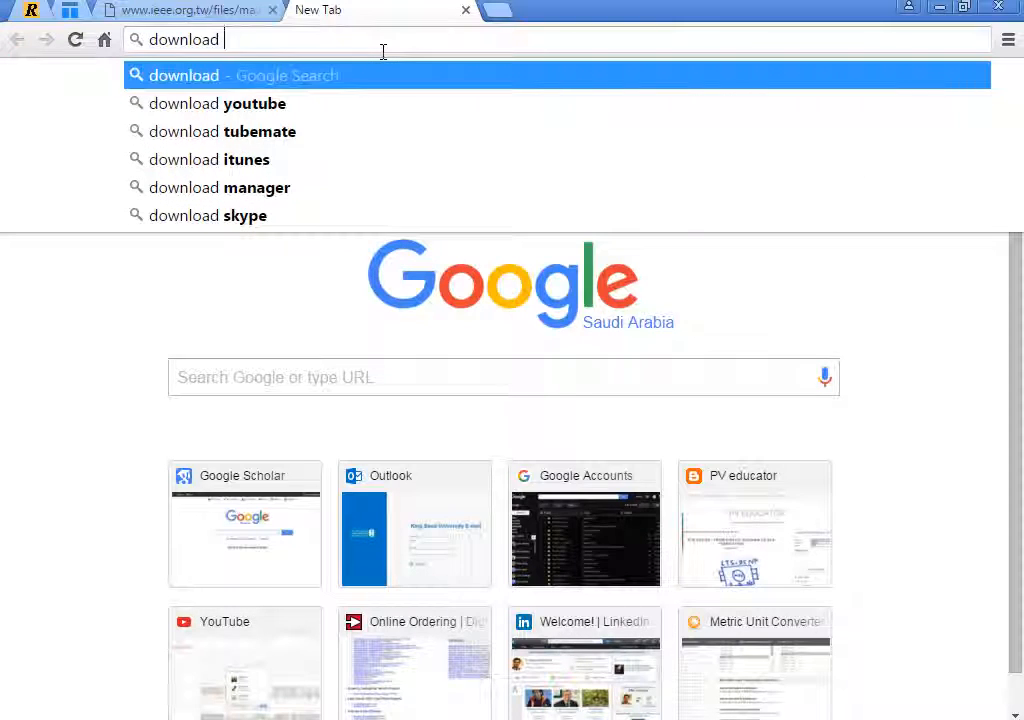
{"action": "type", "text": "ieee la"}
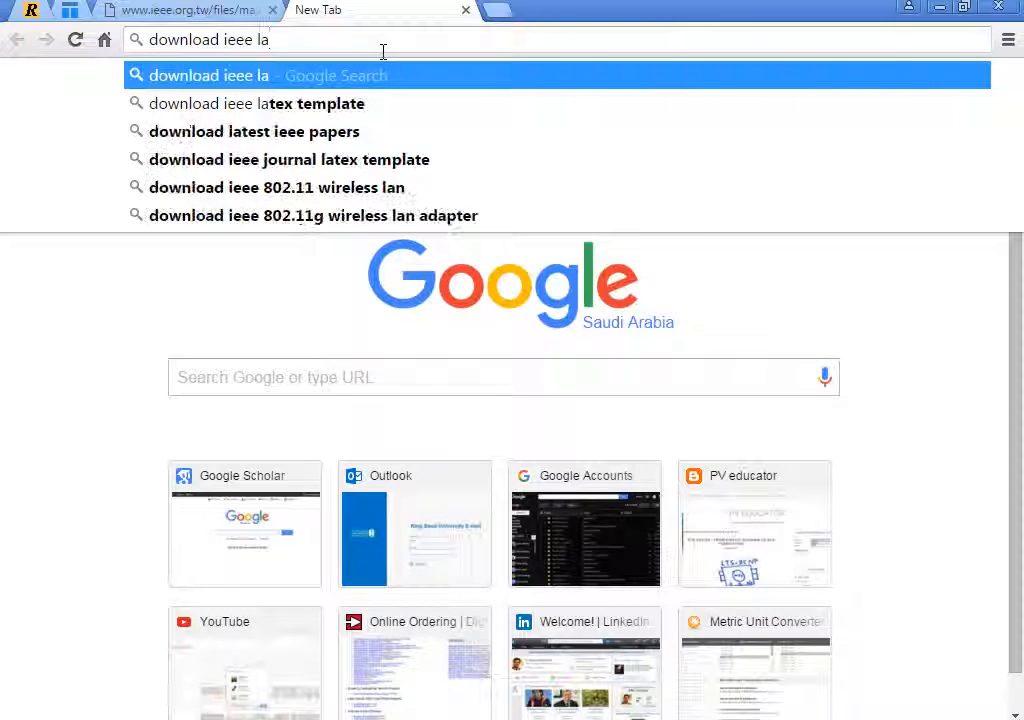
{"action": "key", "text": "Down"}
{"action": "key", "text": "Return"}
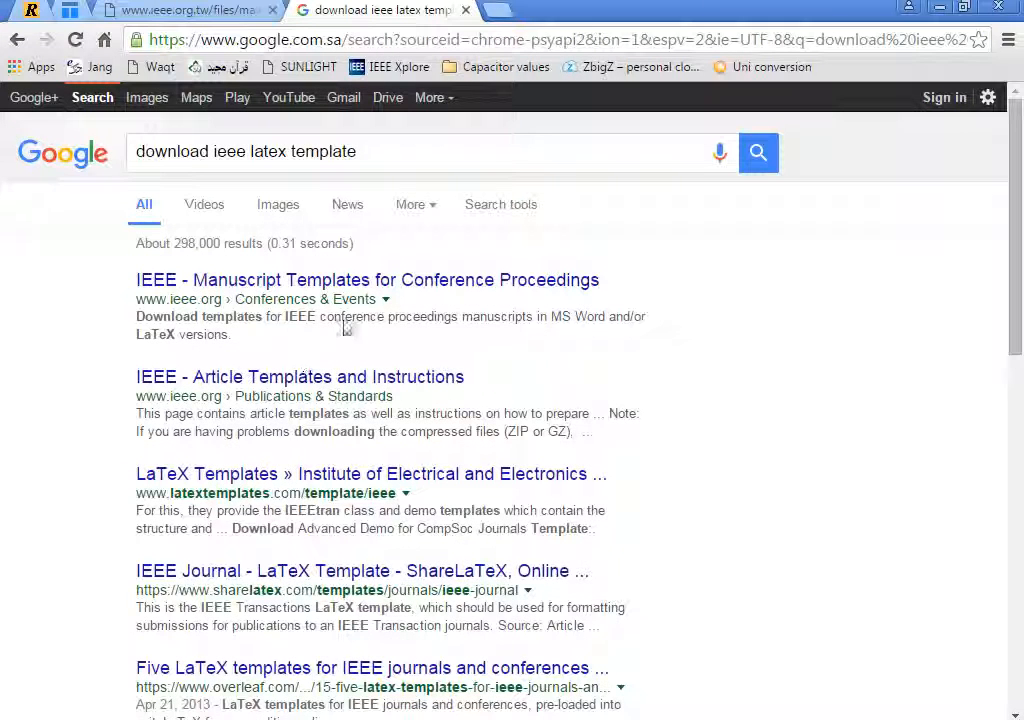
Open the IEEE Manuscript Templates for Conference Proceedings result in a new tab and switch to it.
{"action": "right_click", "coordinate": [428, 285]}
{"action": "left_click", "coordinate": [450, 293]}
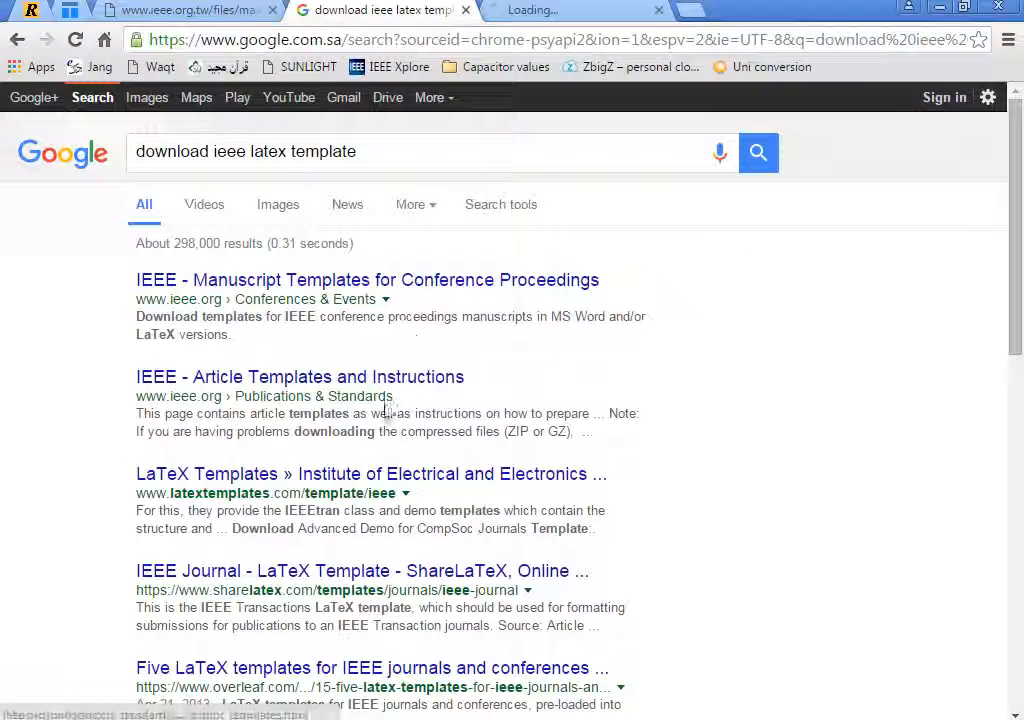
{"action": "left_click", "coordinate": [575, 10]}
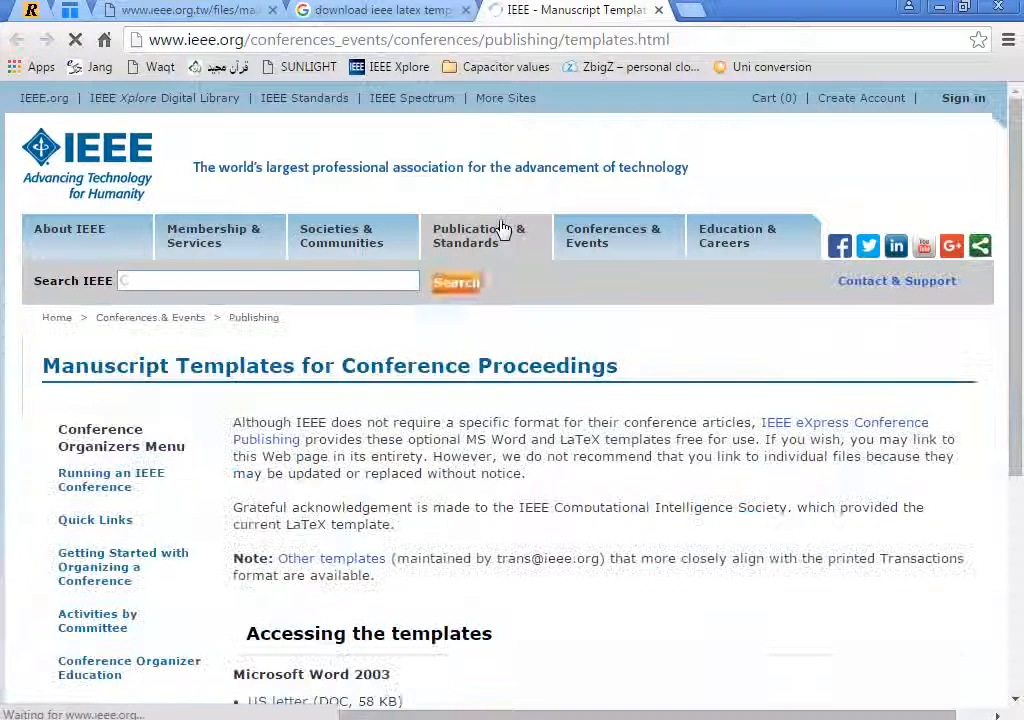
Download the LaTeX template ZIP for Windows from the Accessing the templates section.
{"action": "scroll", "coordinate": [678, 392], "scroll_direction": "down", "scroll_amount": 4}
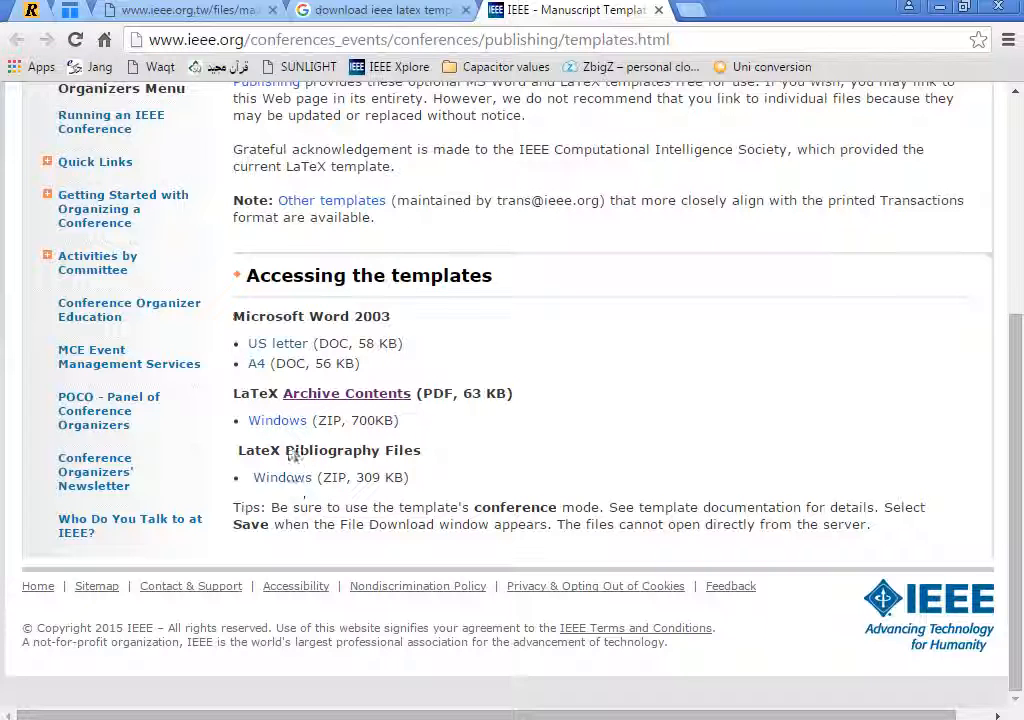
{"action": "left_click", "coordinate": [298, 424]}
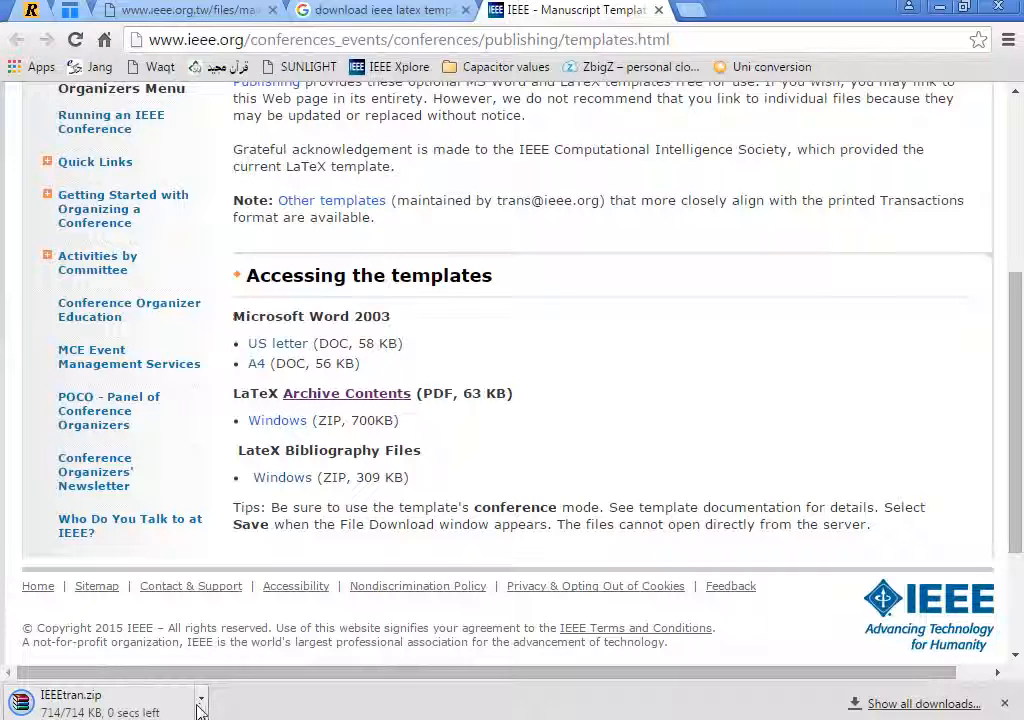
Open the downloaded IEEEtran.zip archive from its Downloads folder, dismissing the license reminder.
{"action": "left_click", "coordinate": [199, 710]}
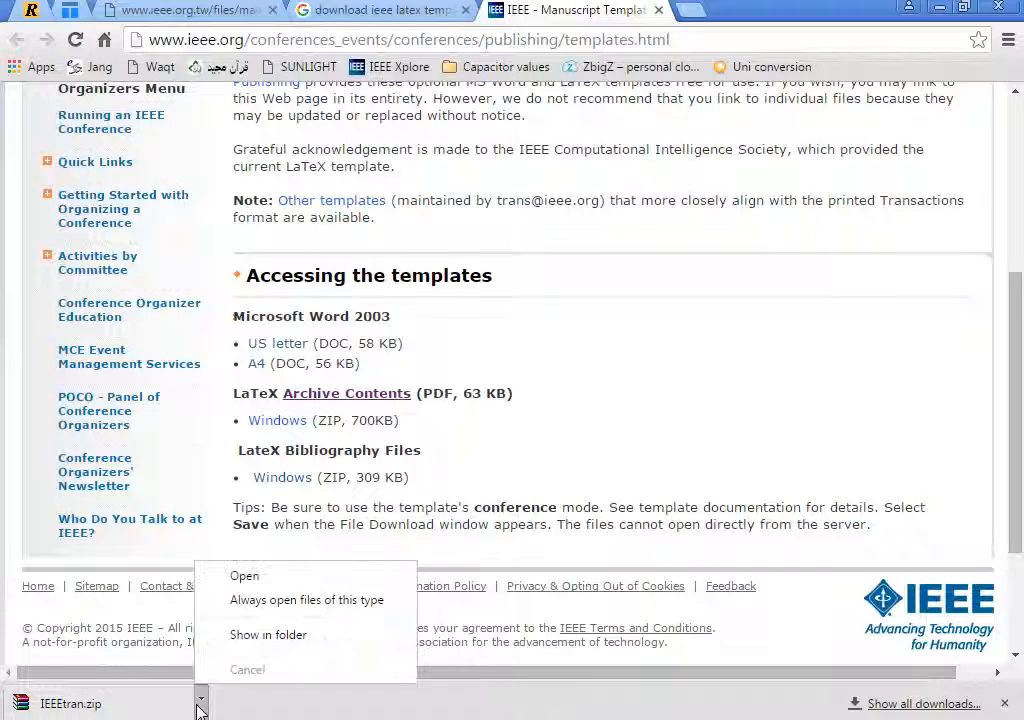
{"action": "left_click", "coordinate": [240, 635]}
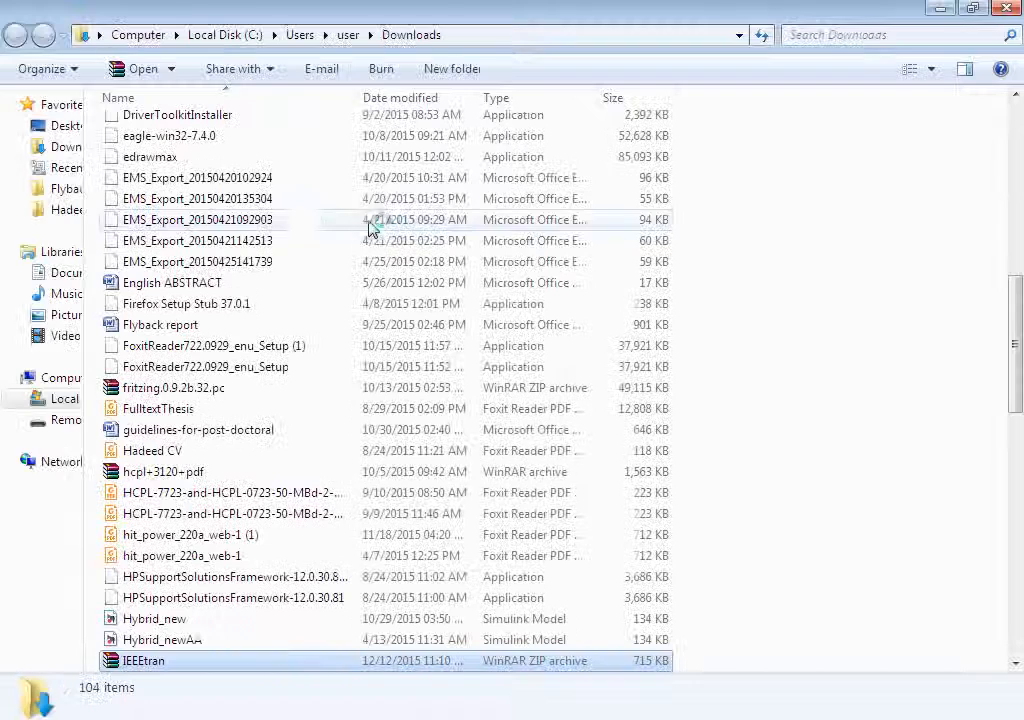
{"action": "double_click", "coordinate": [193, 662]}
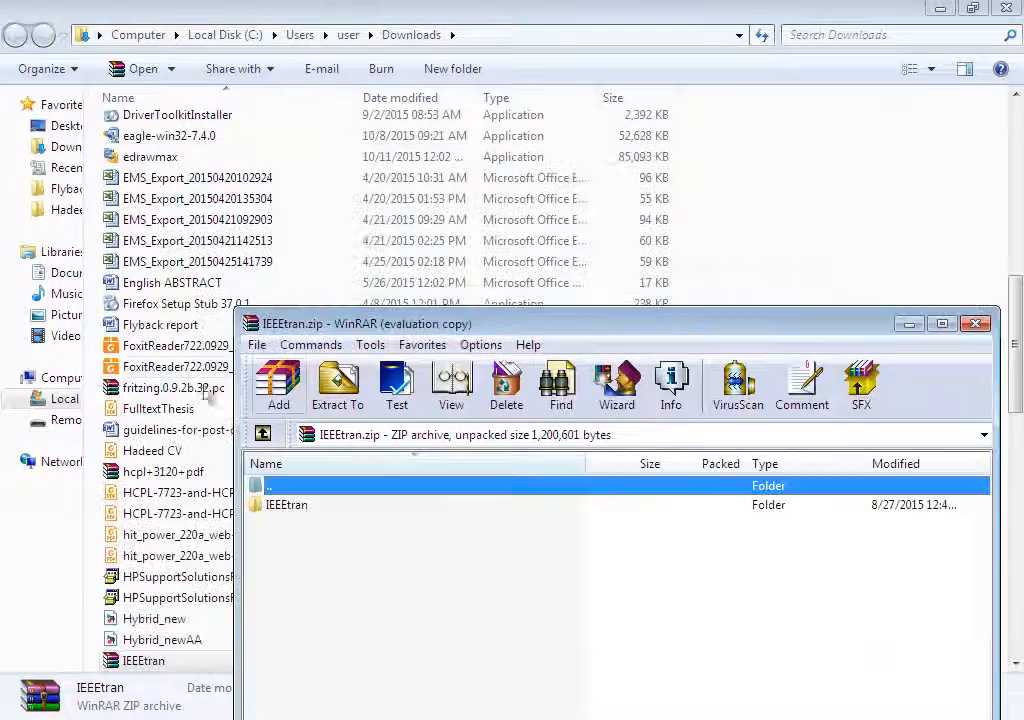
{"action": "left_click", "coordinate": [329, 505]}
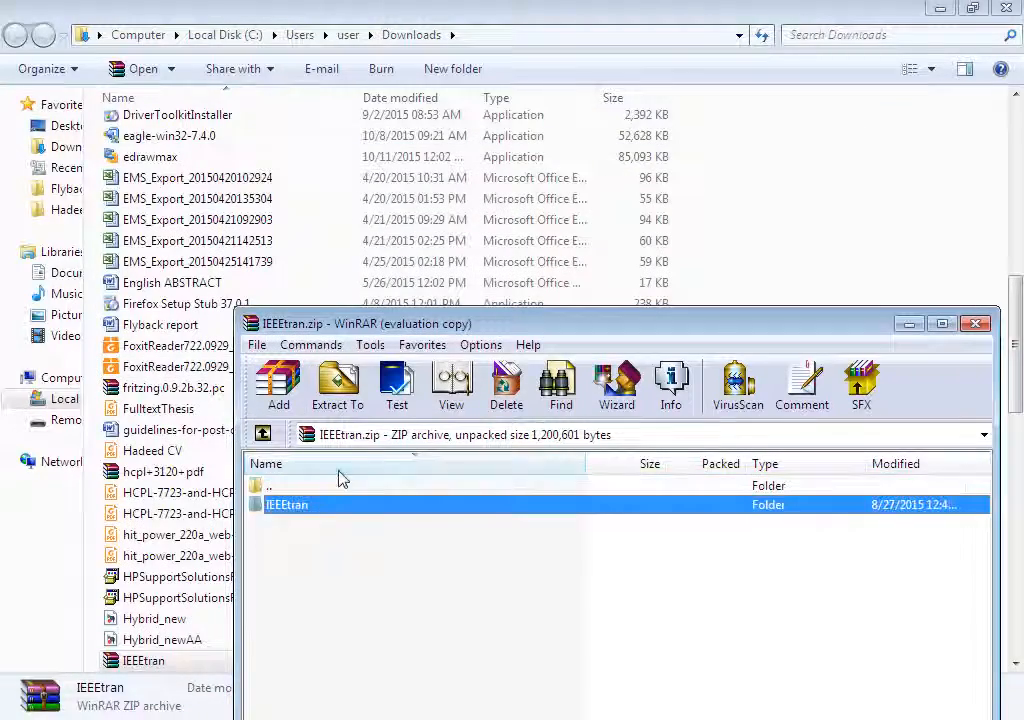
Extract the IEEEtran archive to the Desktop and close the diagnostic messages.
{"action": "left_click", "coordinate": [337, 390]}
{"action": "left_click", "coordinate": [647, 395]}
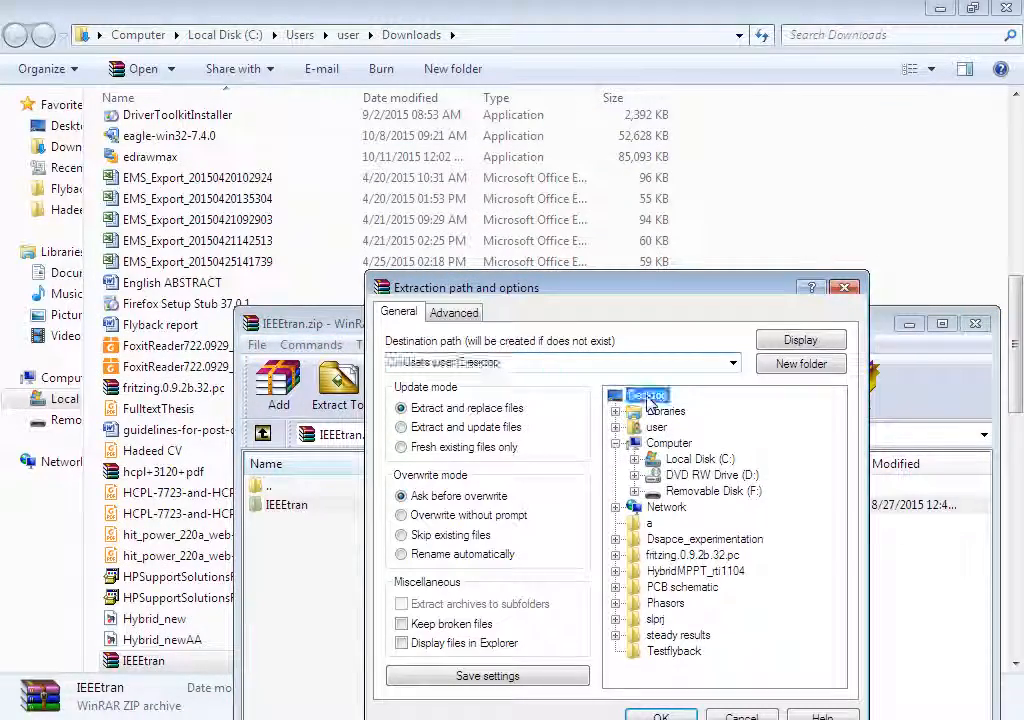
{"action": "left_click_drag", "start_coordinate": [651, 288], "coordinate": [480, 68]}
{"action": "left_click", "coordinate": [500, 499]}
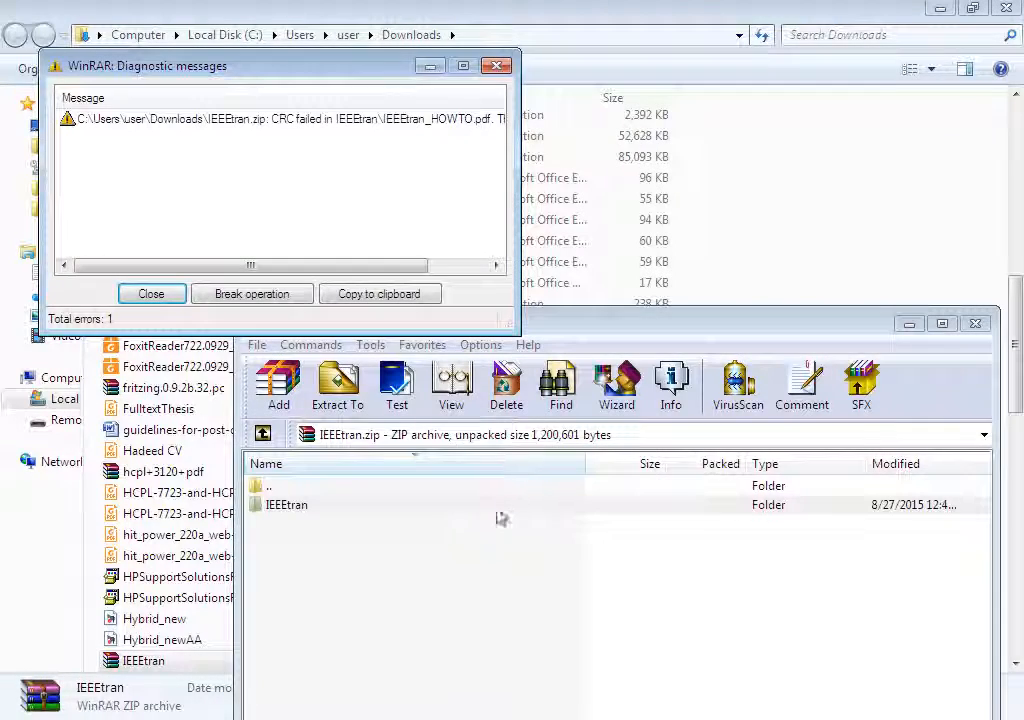
{"action": "left_click", "coordinate": [162, 298]}
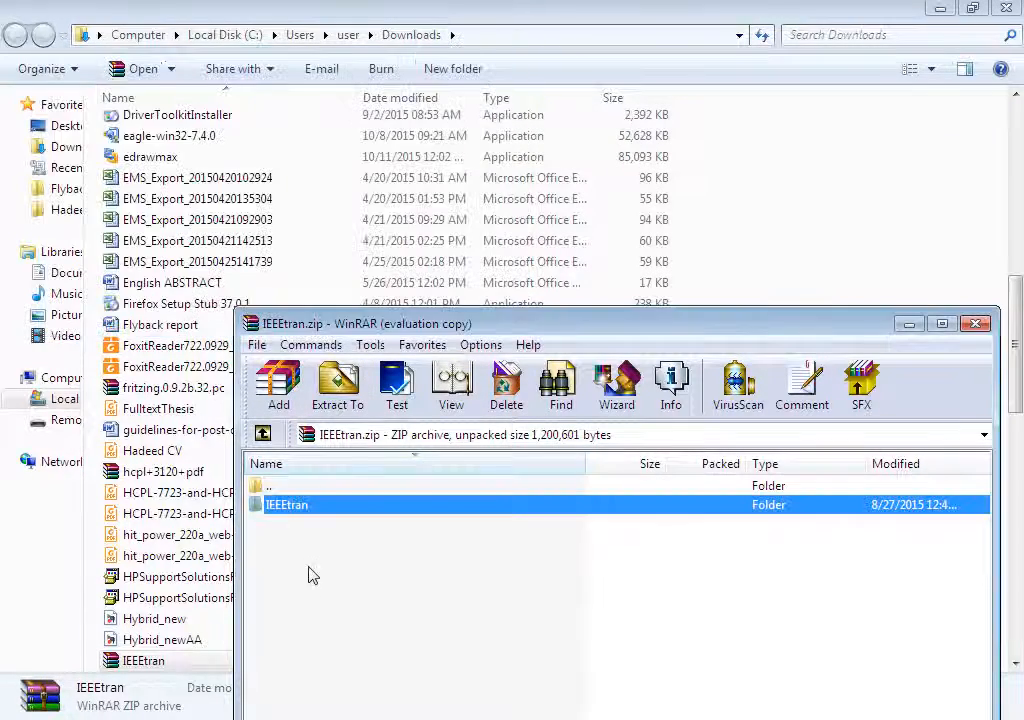
{"action": "double_click", "coordinate": [302, 508]}
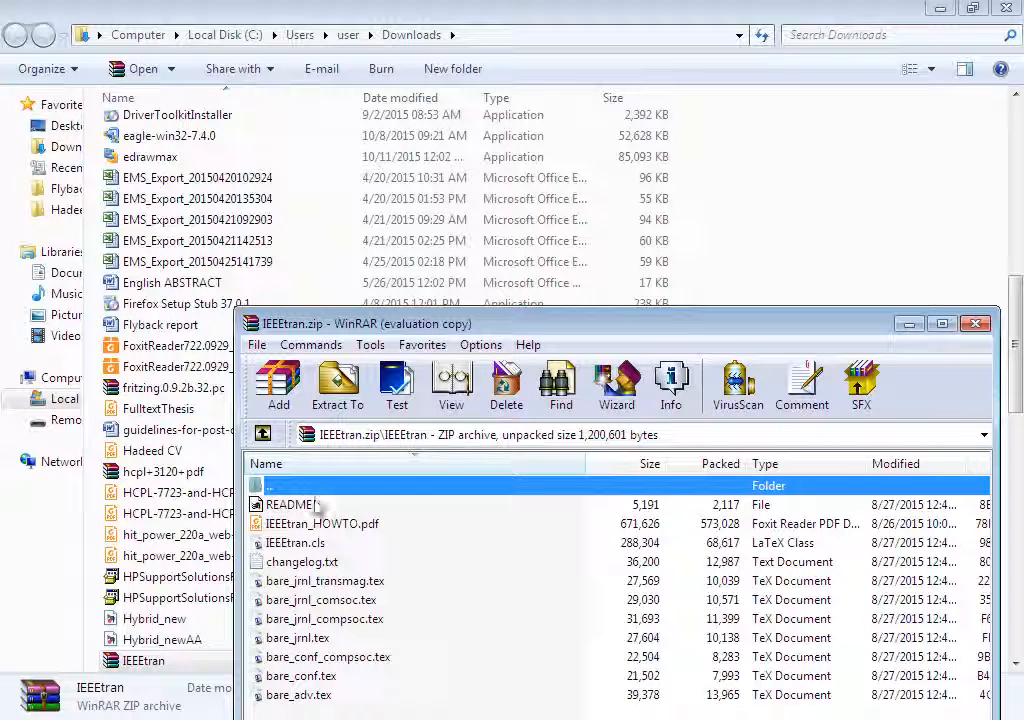
{"action": "double_click", "coordinate": [268, 487]}
{"action": "left_click", "coordinate": [342, 404]}
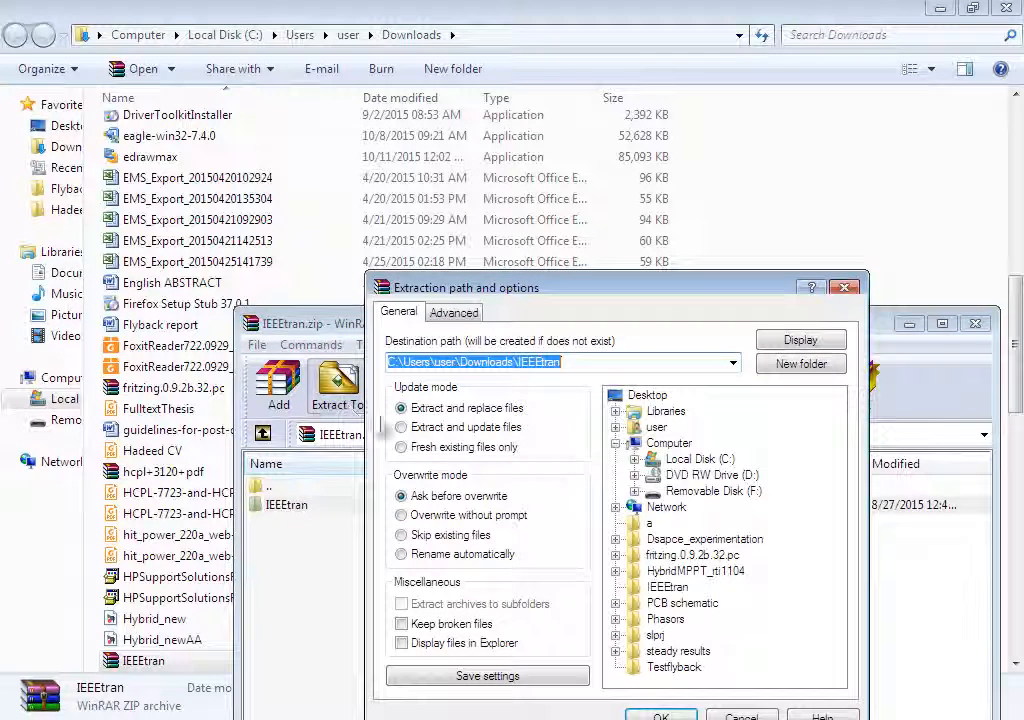
{"action": "left_click", "coordinate": [647, 396]}
{"action": "left_click", "coordinate": [670, 716]}
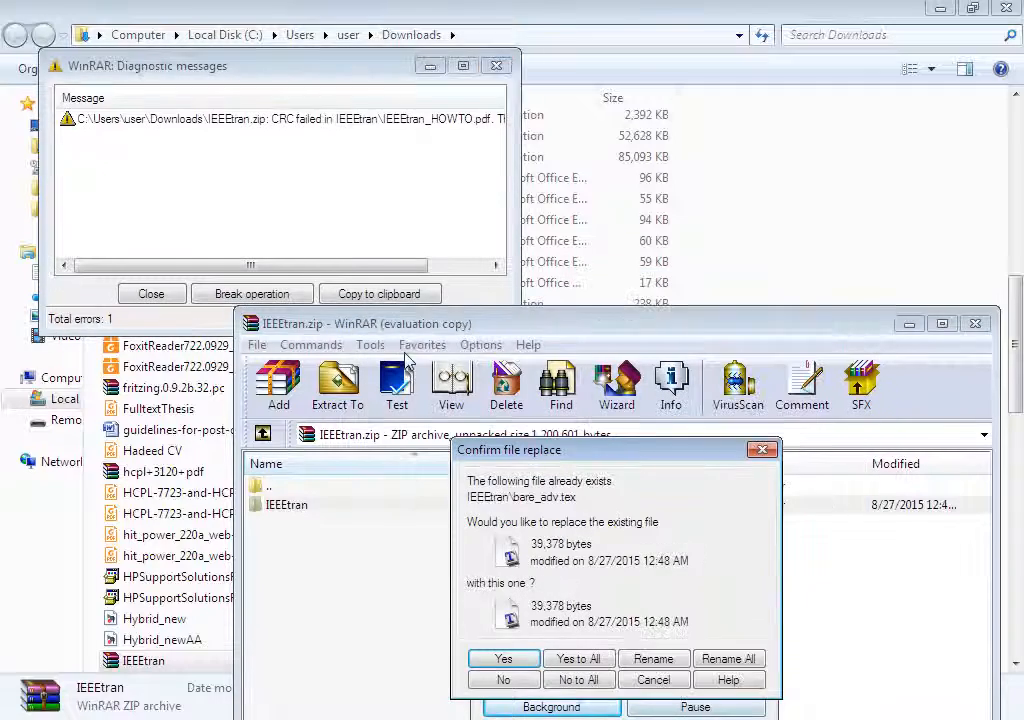
{"action": "left_click", "coordinate": [760, 450]}
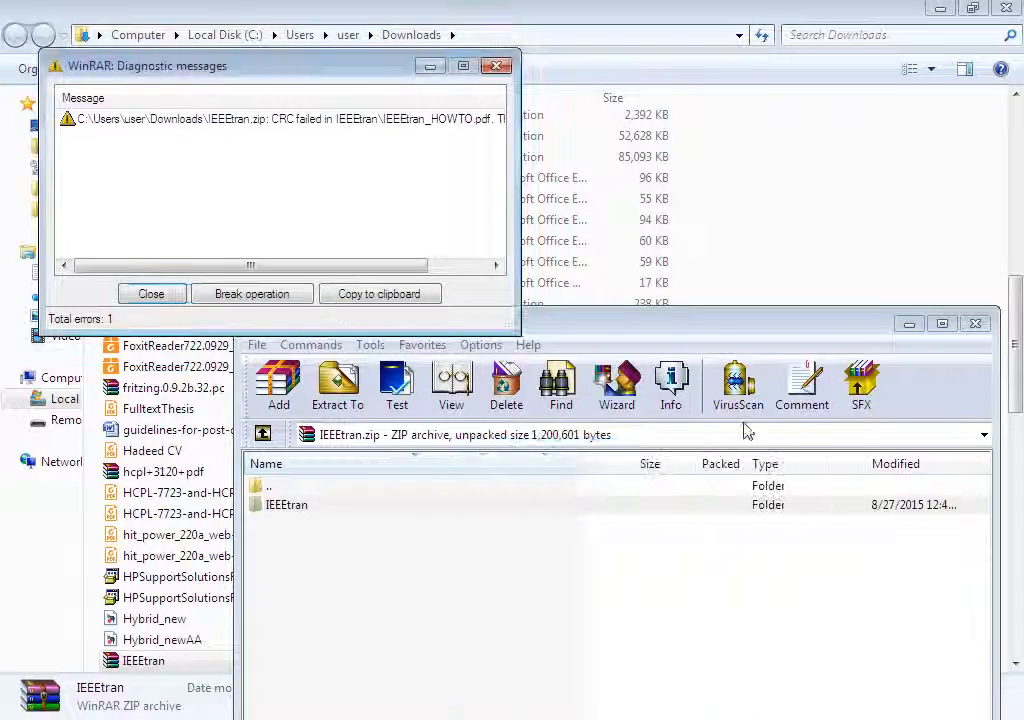
Close the messages and WinRAR, then open the extracted IEEEtran folder on the Desktop.
{"action": "left_click", "coordinate": [496, 65]}
{"action": "left_click", "coordinate": [976, 324]}
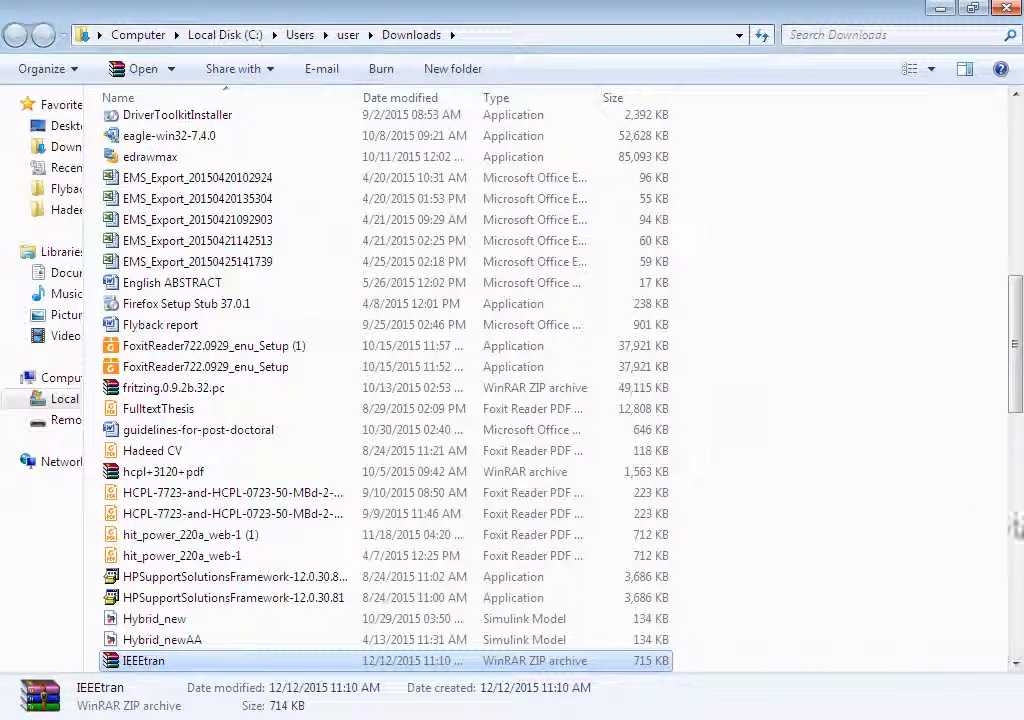
{"action": "key", "text": "super+d"}
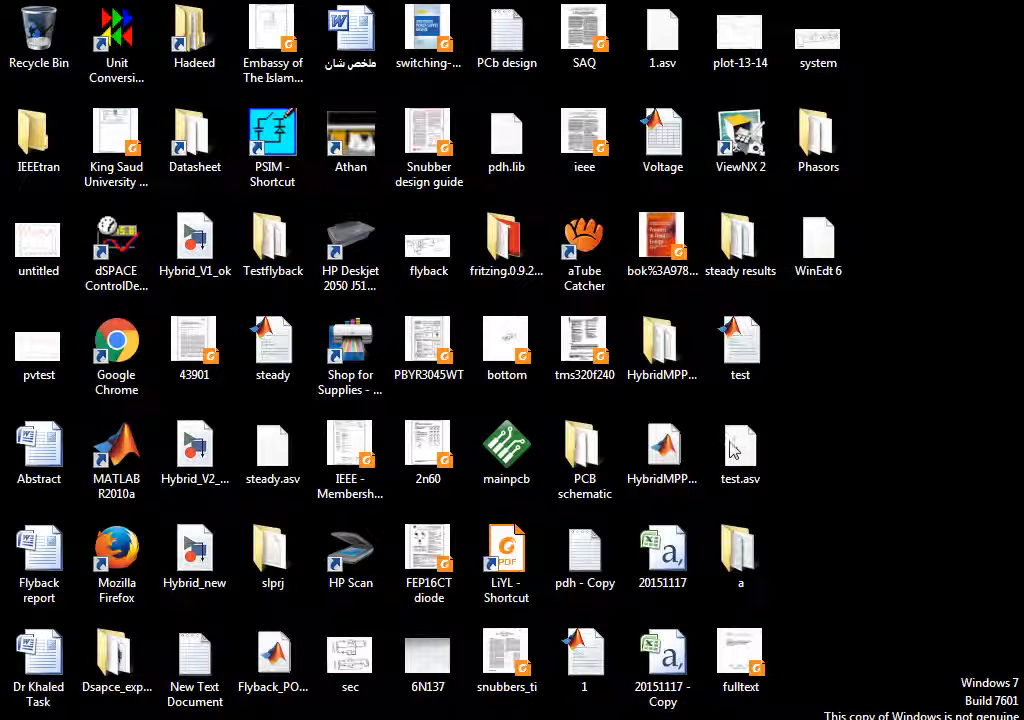
{"action": "mouse_move", "coordinate": [38, 135]}
{"action": "left_mouse_down"}
{"action": "mouse_move", "coordinate": [171, 229]}
{"action": "mouse_move", "coordinate": [41, 133]}
{"action": "mouse_move", "coordinate": [50, 148]}
{"action": "left_mouse_up"}
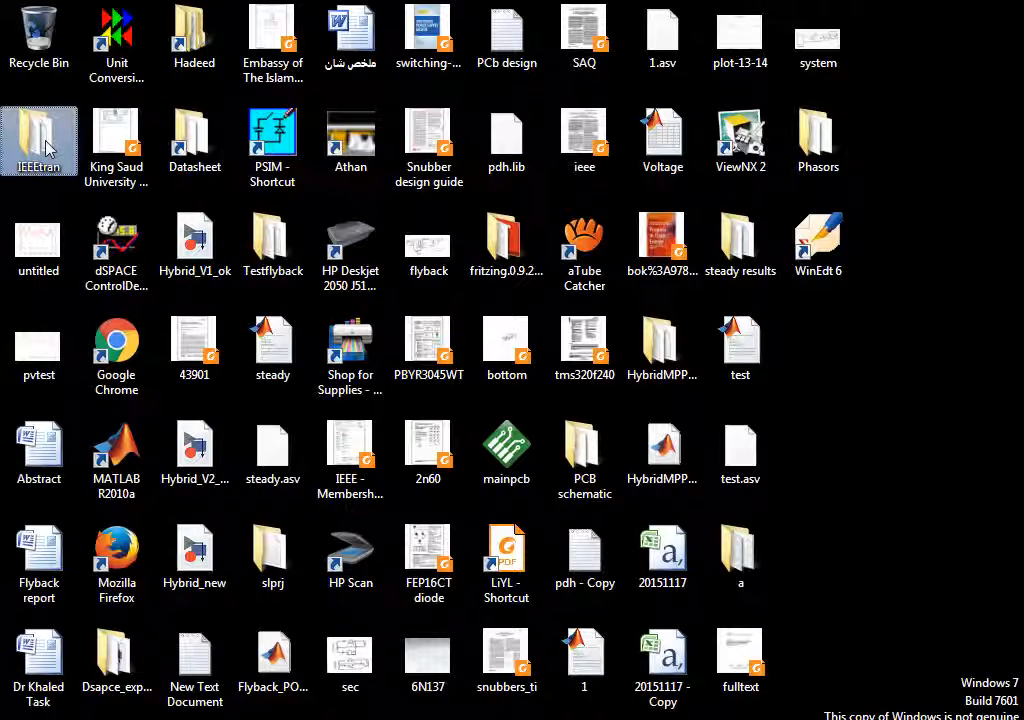
{"action": "double_click", "coordinate": [46, 143]}
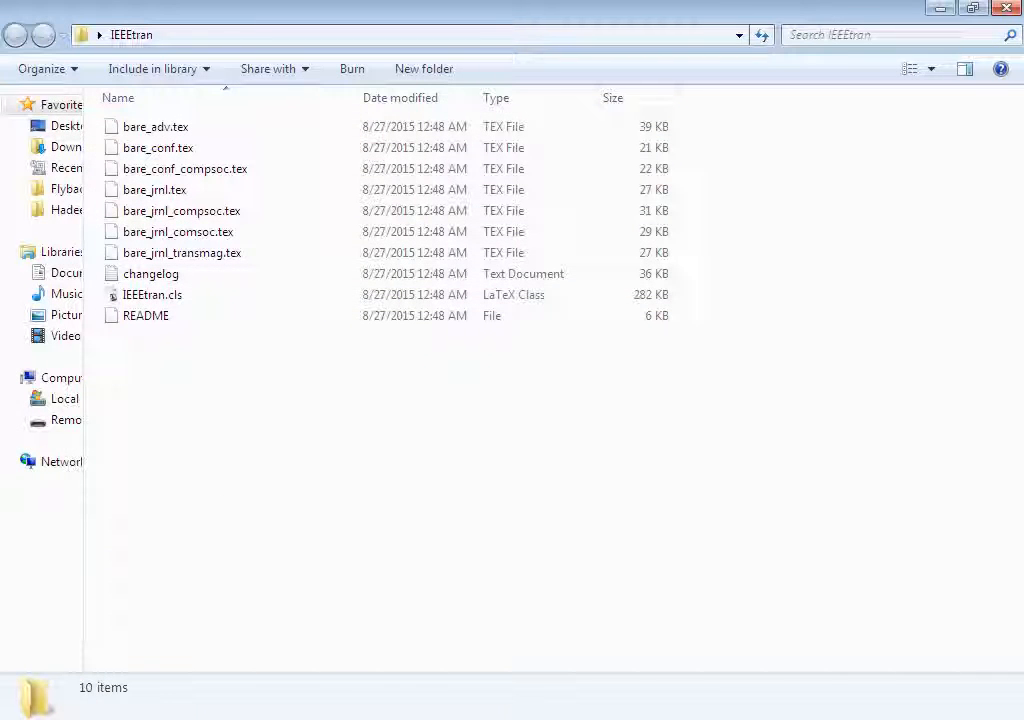
{"action": "left_click", "coordinate": [285, 719]}
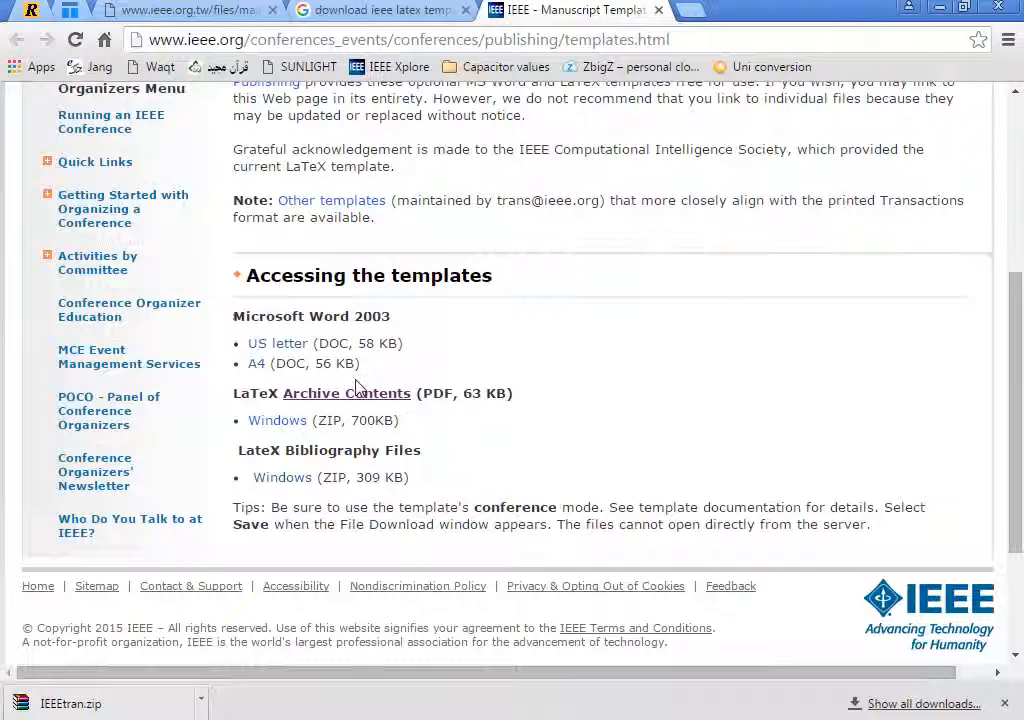
{"action": "right_click", "coordinate": [369, 395]}
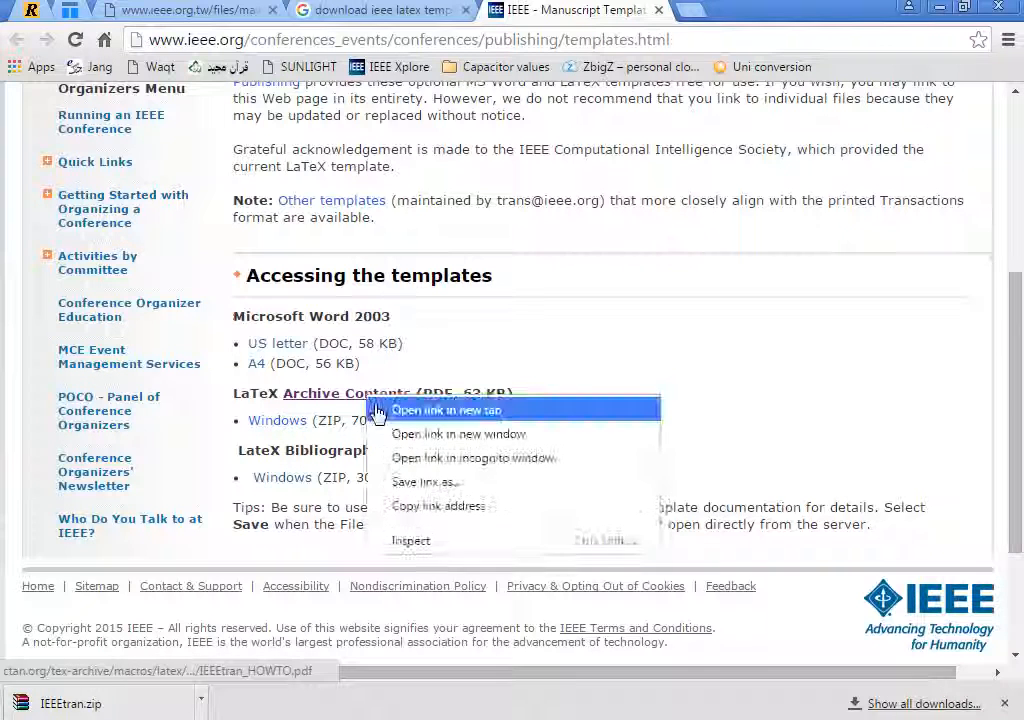
{"action": "left_click", "coordinate": [400, 482]}
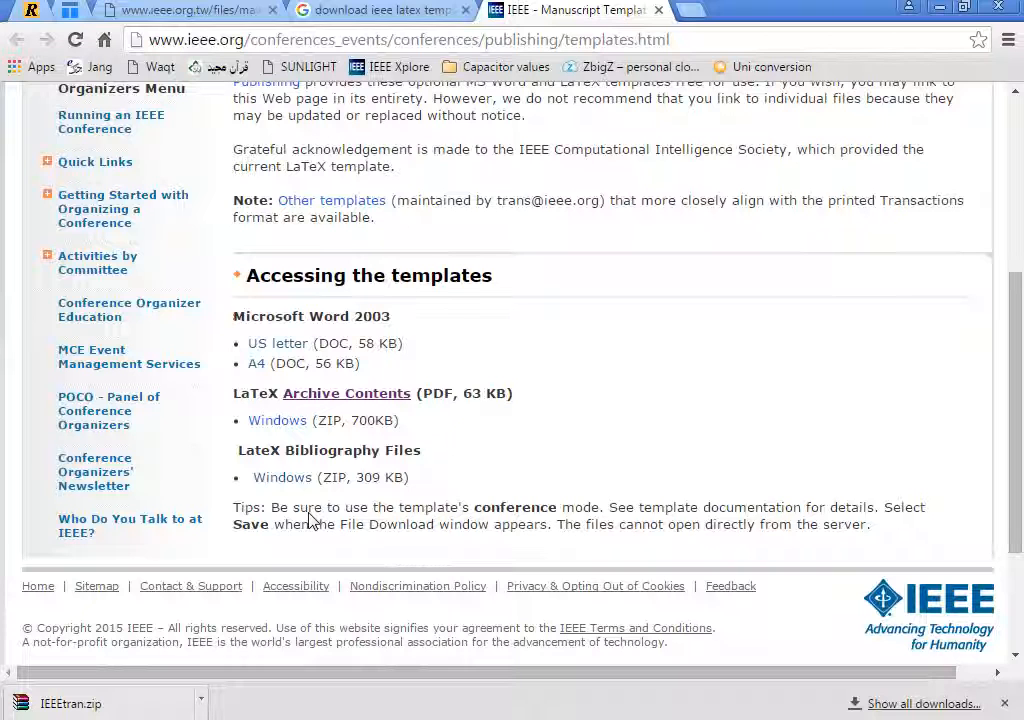
{"action": "left_click", "coordinate": [348, 398]}
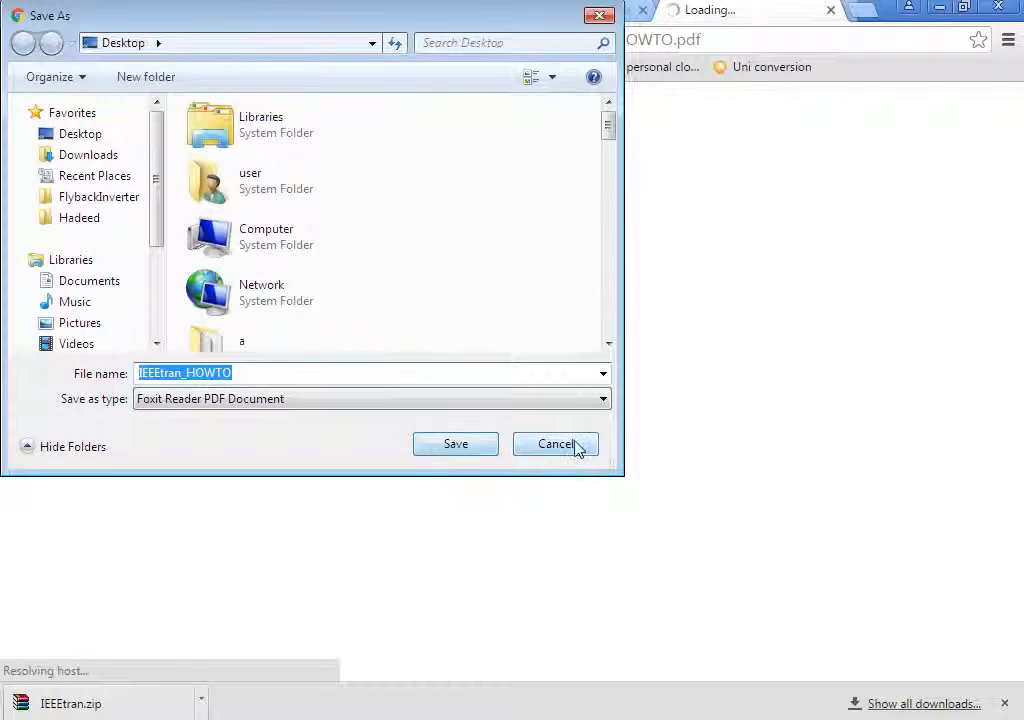
{"action": "left_click", "coordinate": [577, 446]}
Download the LaTeX Windows ZIP template again and open the new IEEEtran (1).zip archive.
{"action": "left_click", "coordinate": [538, 8]}
{"action": "left_click", "coordinate": [262, 421]}
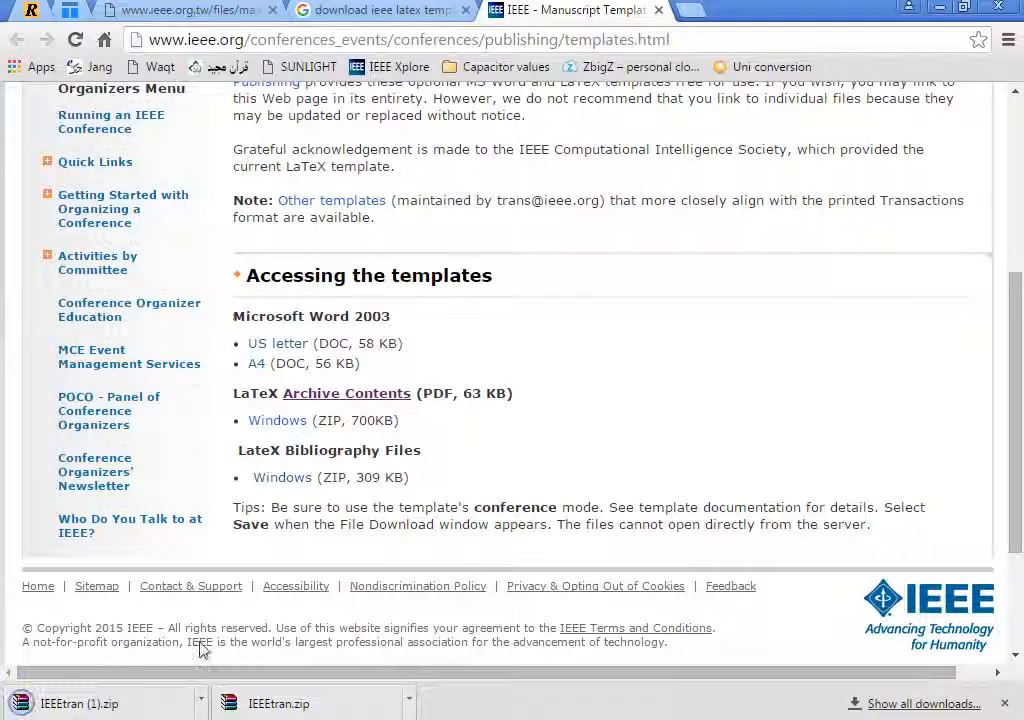
{"action": "left_click", "coordinate": [202, 704]}
{"action": "left_click", "coordinate": [220, 577]}
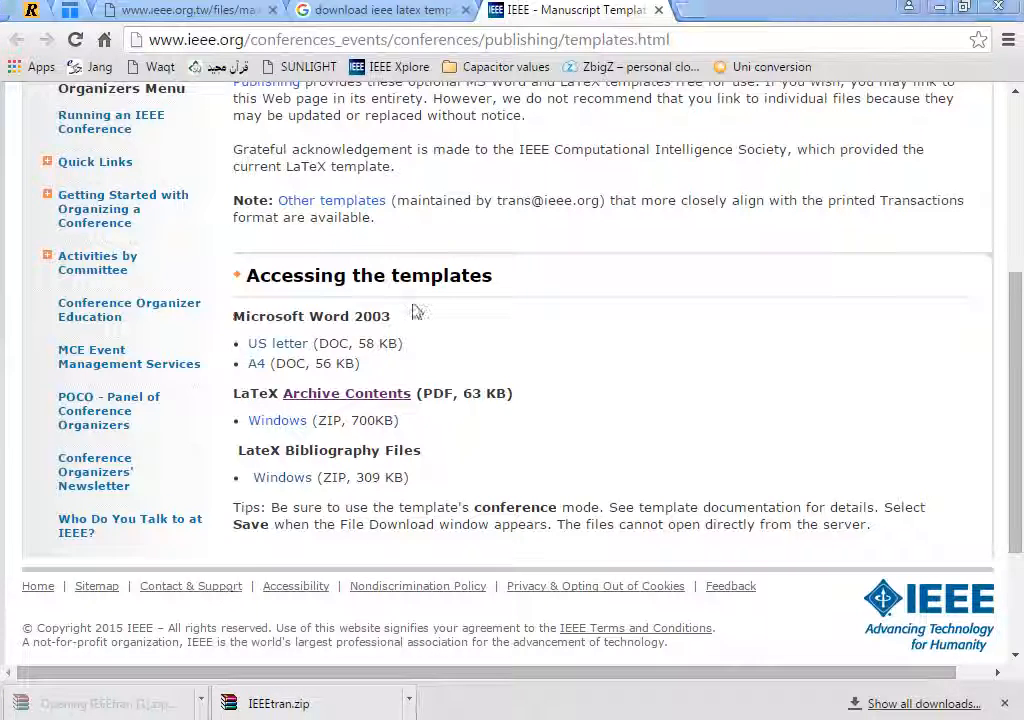
Extract the IEEEtran (1).zip archive to the Desktop, replacing all existing files.
{"action": "left_click", "coordinate": [281, 508]}
{"action": "left_click", "coordinate": [338, 380]}
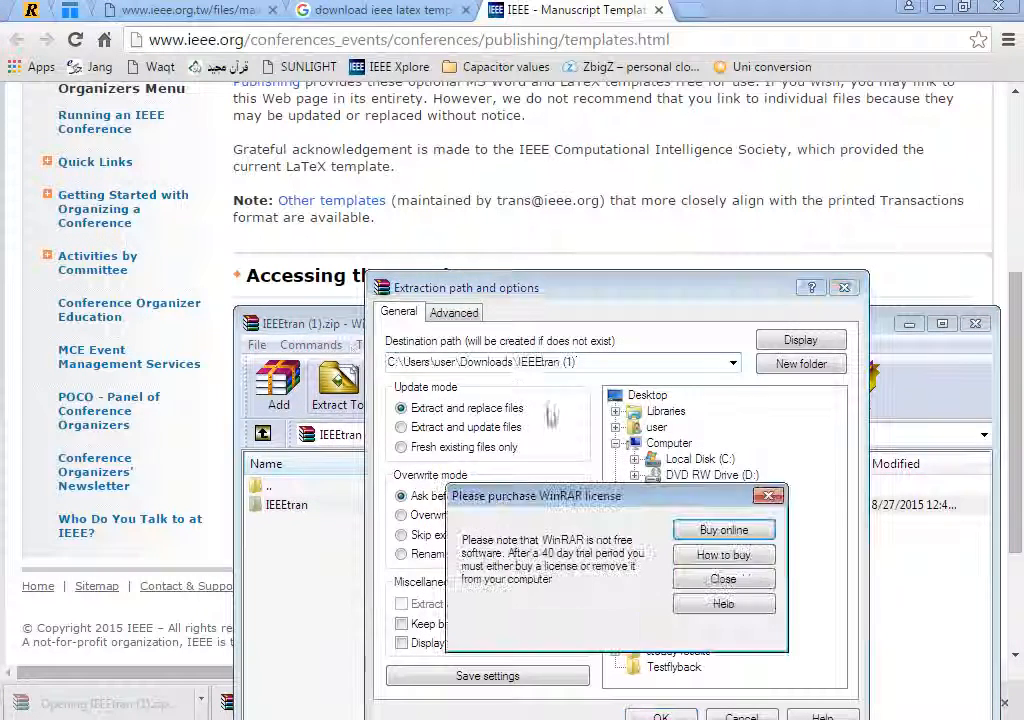
{"action": "left_click", "coordinate": [723, 579]}
{"action": "left_click", "coordinate": [647, 395]}
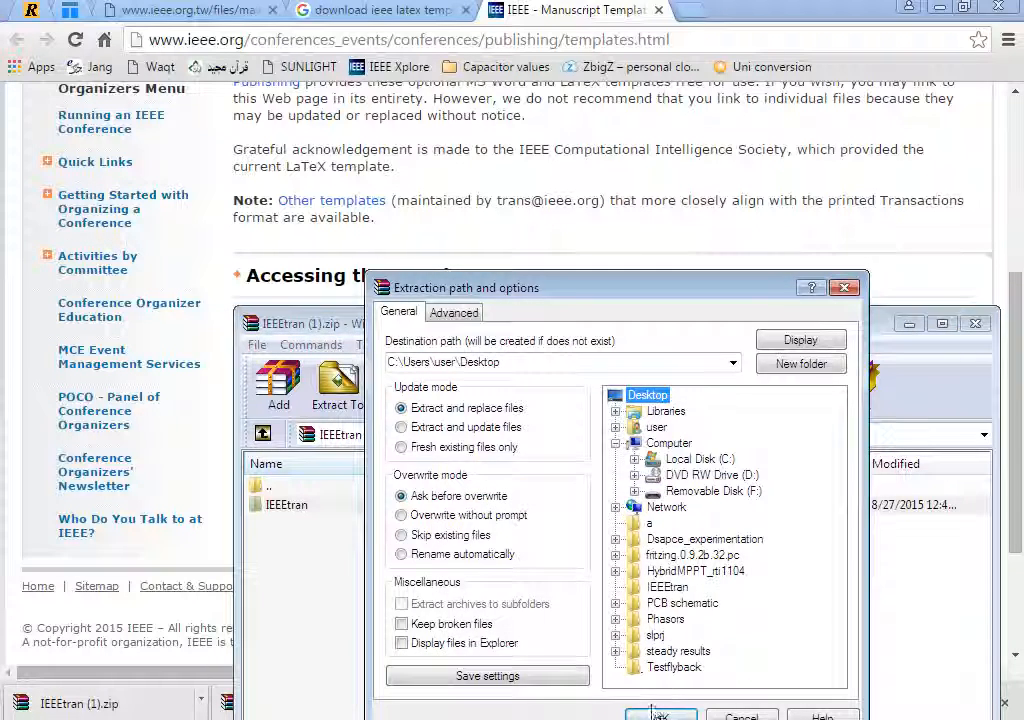
{"action": "left_click", "coordinate": [661, 716]}
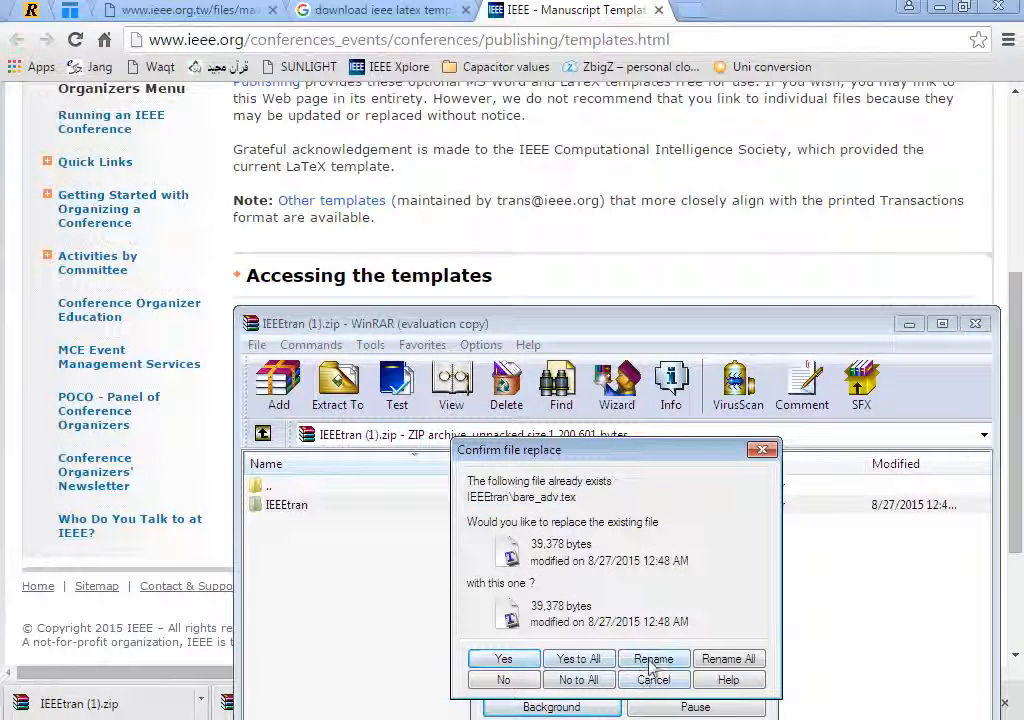
{"action": "left_click", "coordinate": [579, 659]}
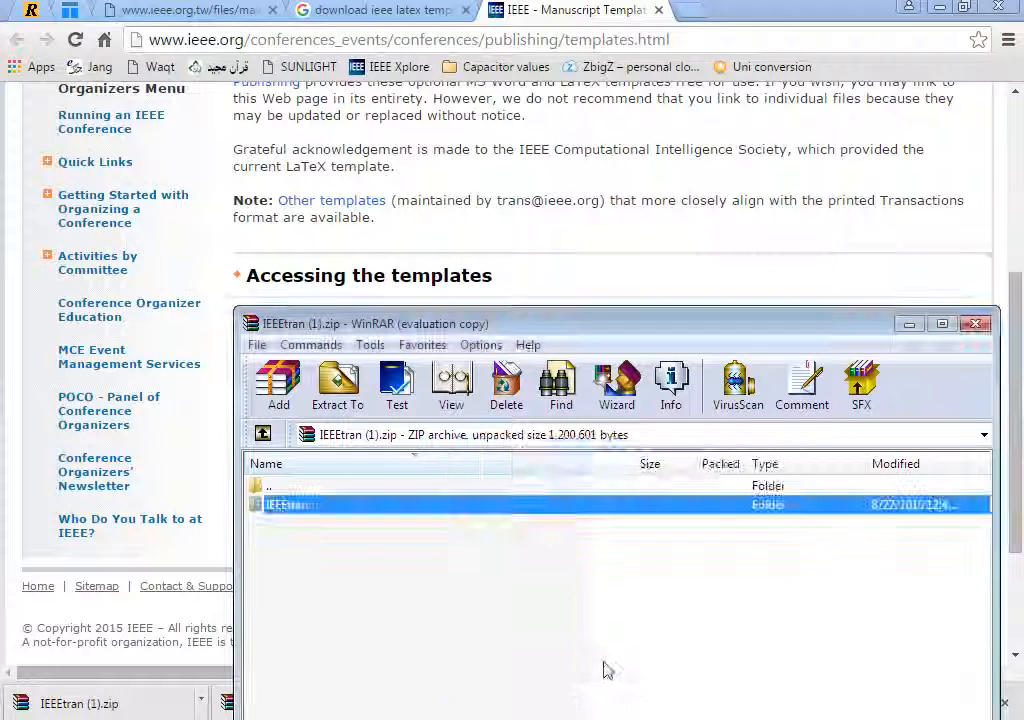
Close WinRAR, open the IEEEtran folder on the Desktop and maximize its window.
{"action": "left_click", "coordinate": [975, 323]}
{"action": "key", "text": "super+d"}
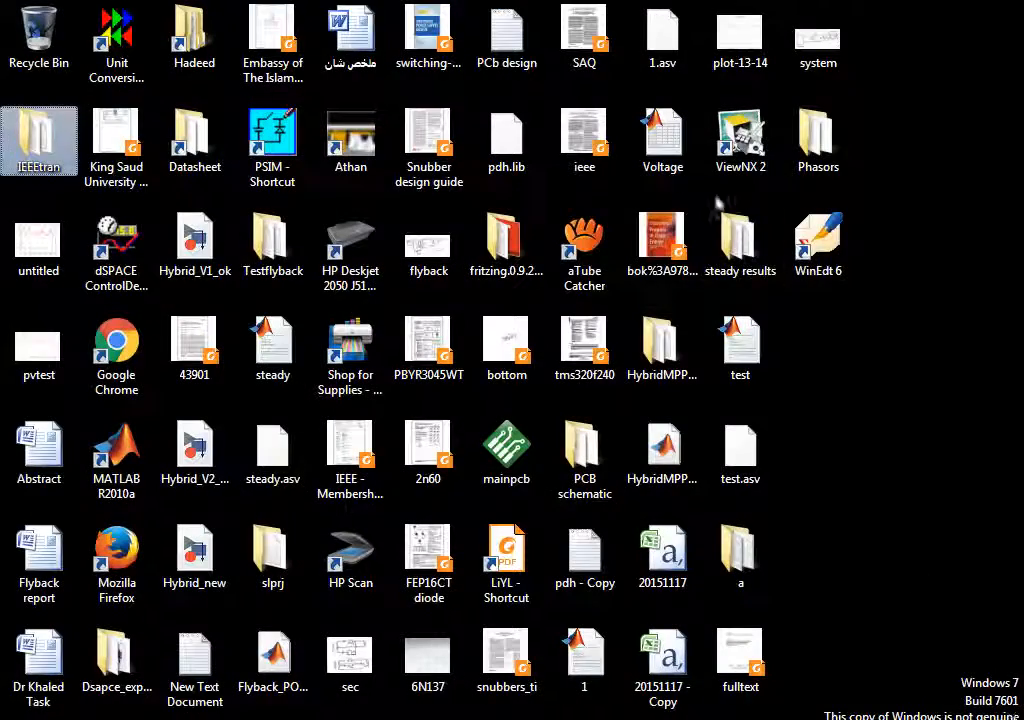
{"action": "double_click", "coordinate": [44, 170]}
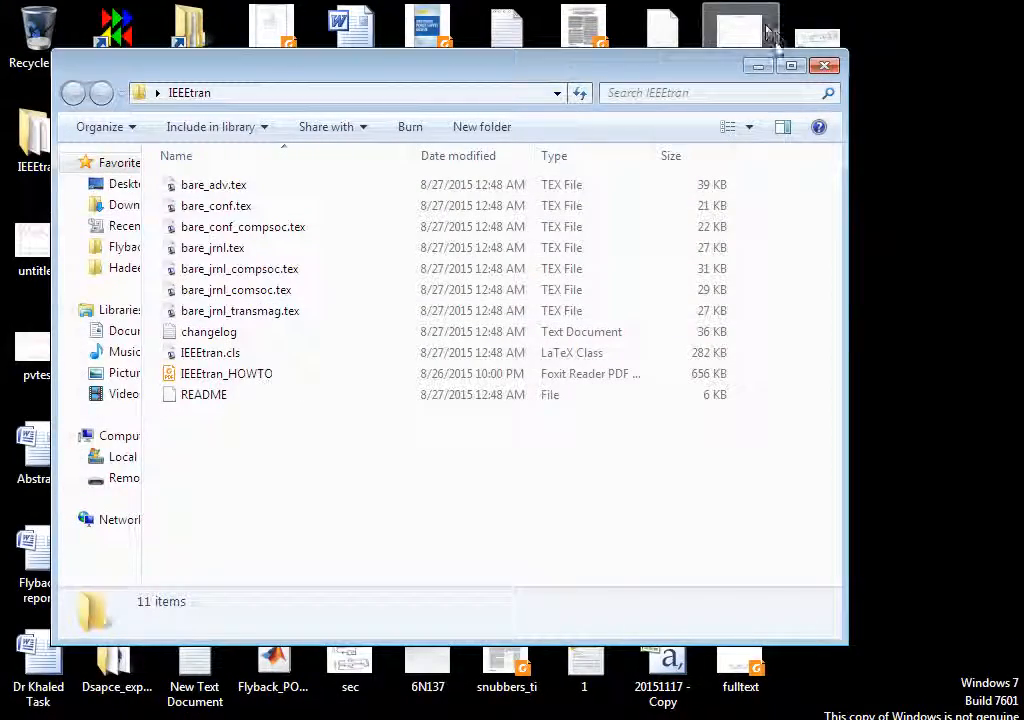
{"action": "double_click", "coordinate": [792, 70]}
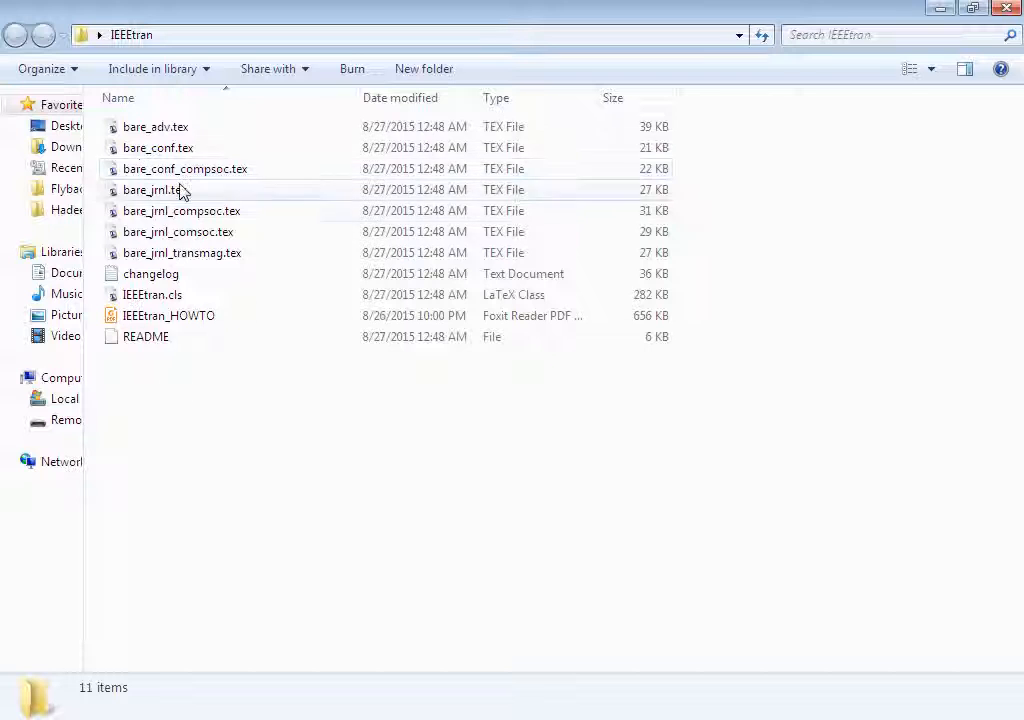
Open bare_conf.tex from the IEEEtran folder to launch WinEdt.
{"action": "left_click", "coordinate": [190, 297]}
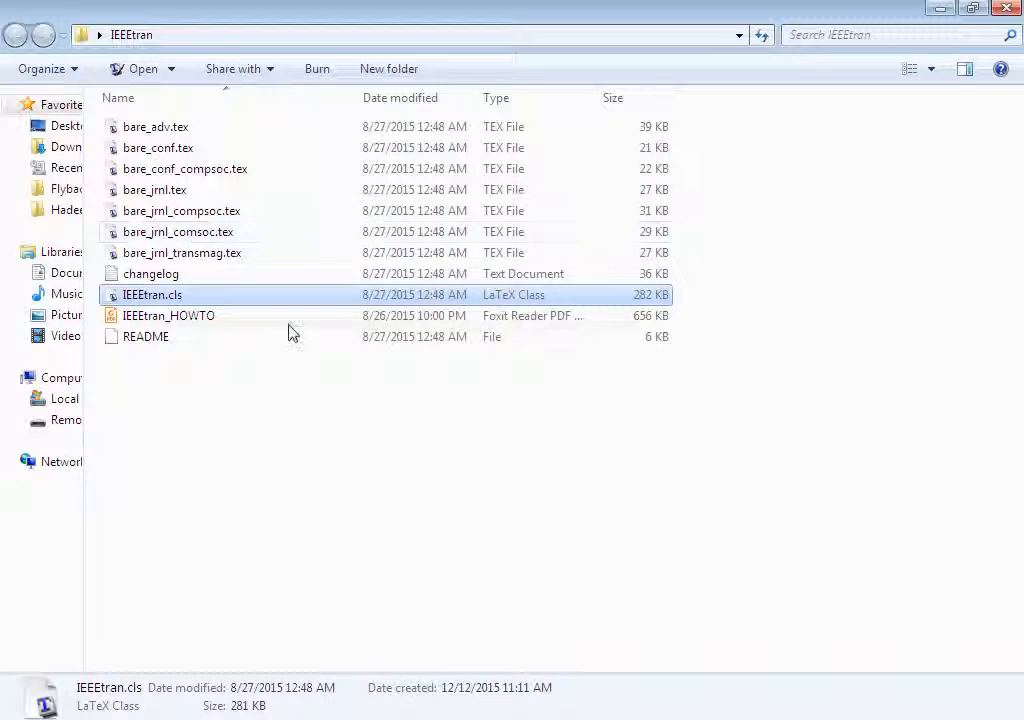
{"action": "left_click", "coordinate": [304, 416]}
{"action": "left_click", "coordinate": [158, 148]}
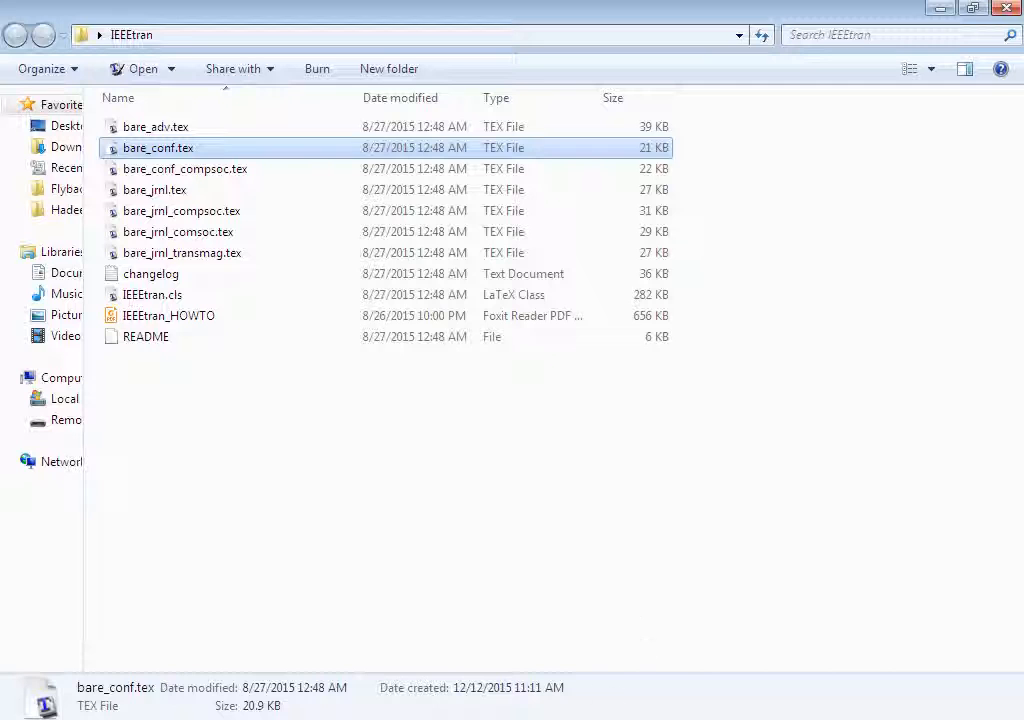
{"action": "key", "text": "Return"}
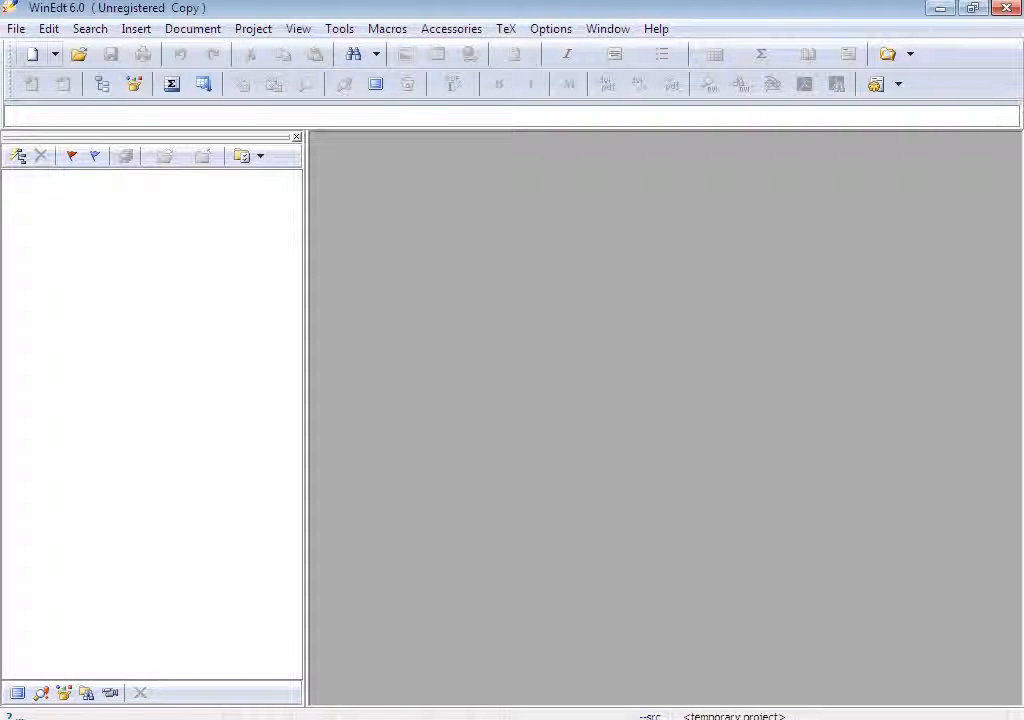
Open bare_conf.tex from the IEEEtran folder on the Desktop in the editor.
{"action": "key", "text": "alt+f"}
{"action": "key", "text": "Down"}
{"action": "key", "text": "Return"}
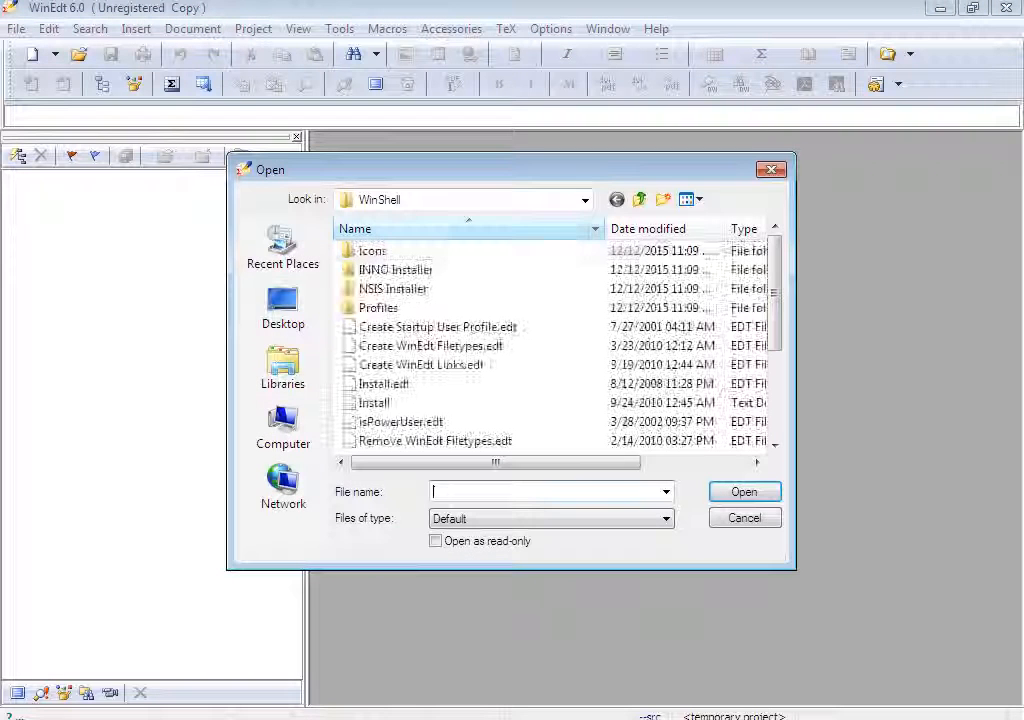
{"action": "left_click", "coordinate": [283, 305]}
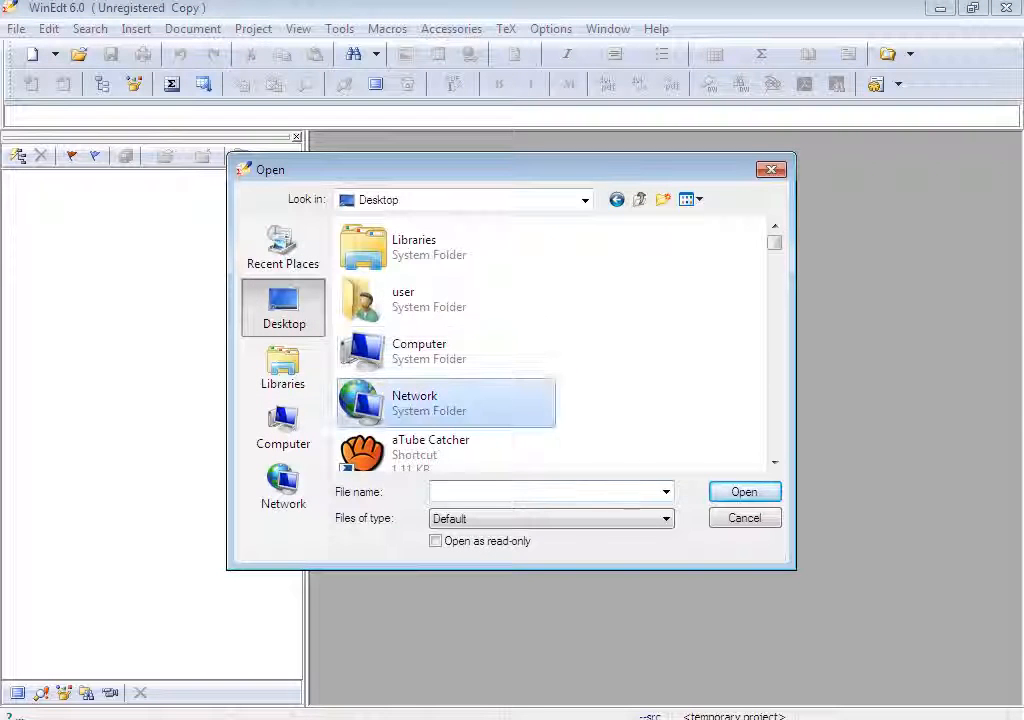
{"action": "key", "text": "i"}
{"action": "key", "text": "Return"}
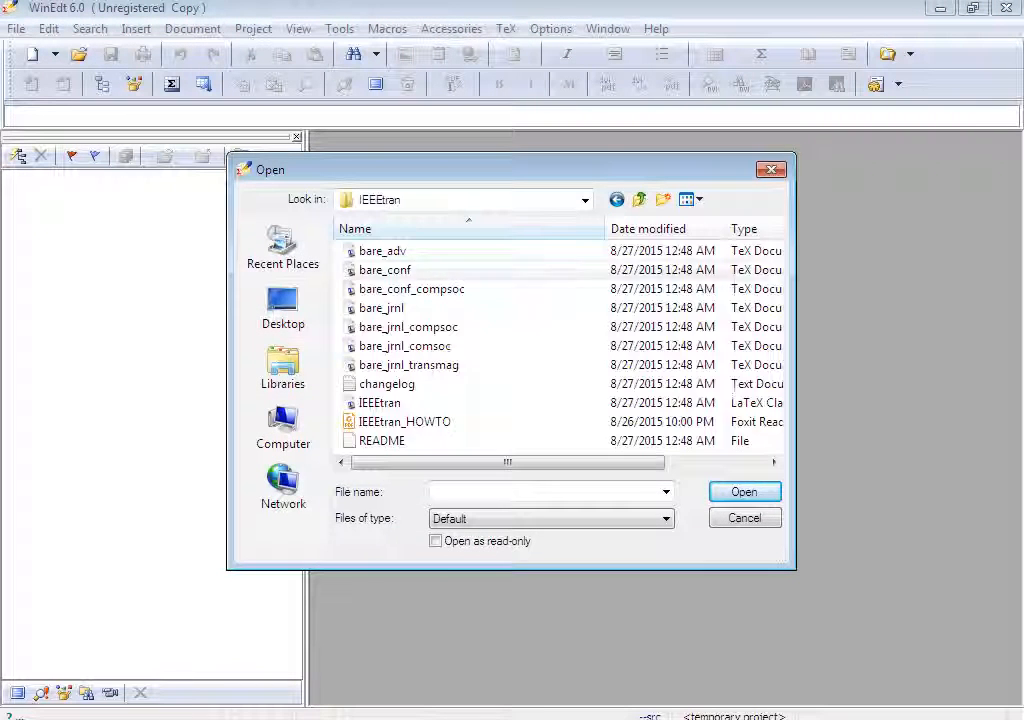
{"action": "double_click", "coordinate": [386, 270]}
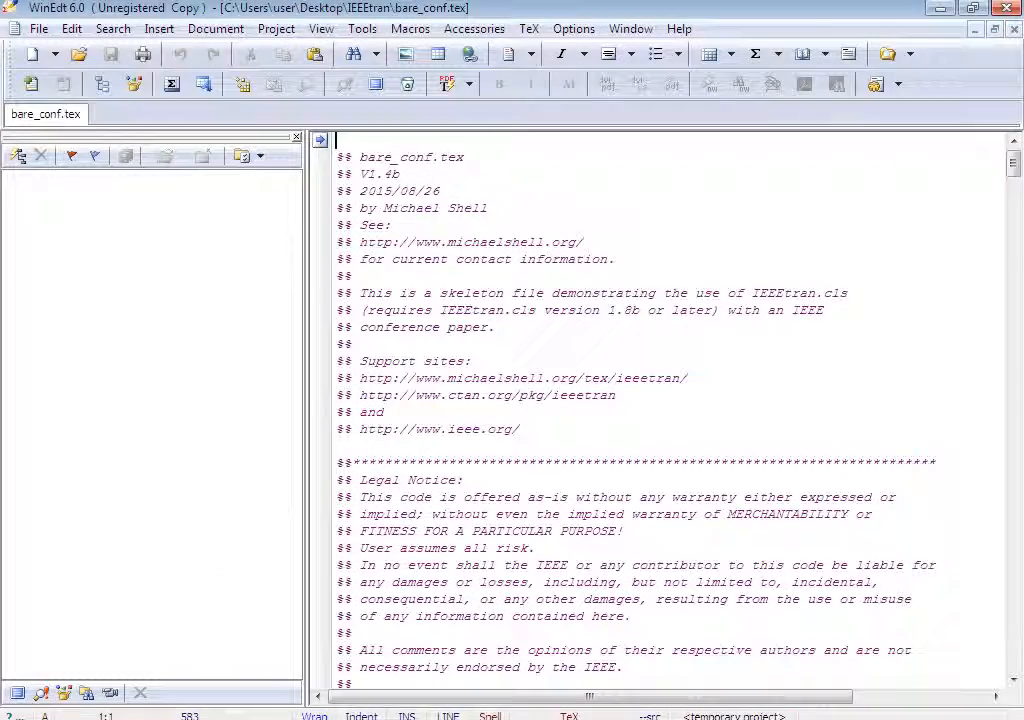
Browse through bare_conf.tex and its TOC and Bibliography entries in the structure tree after narrowing the side pane.
{"action": "scroll", "coordinate": [665, 410], "scroll_direction": "down", "scroll_amount": 20}
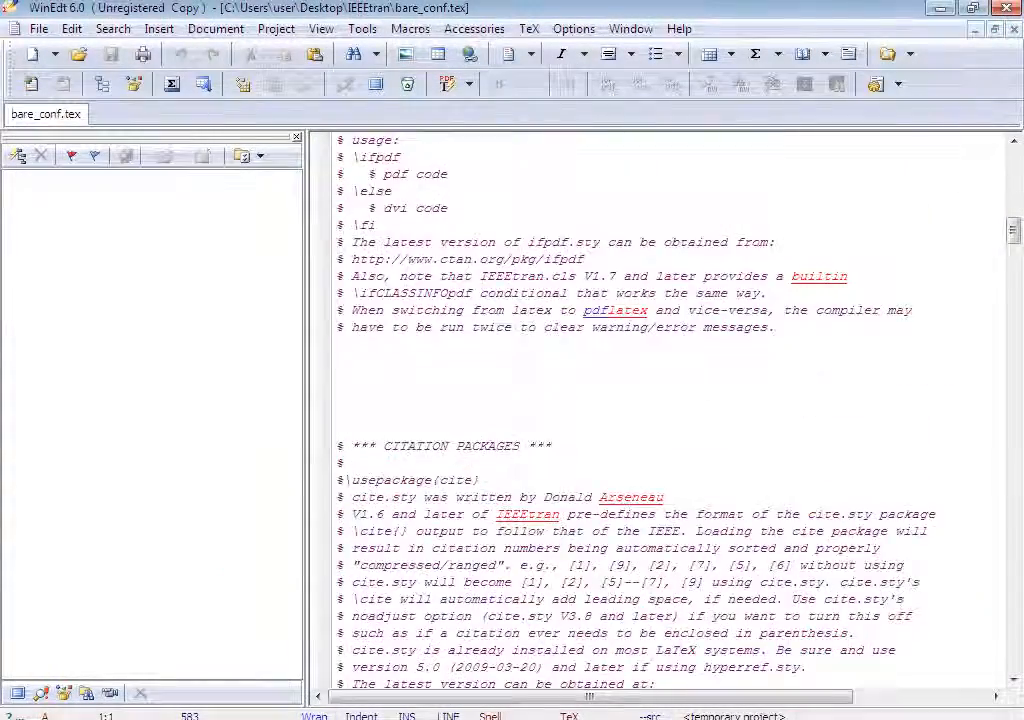
{"action": "scroll", "coordinate": [665, 410], "scroll_direction": "down", "scroll_amount": 20}
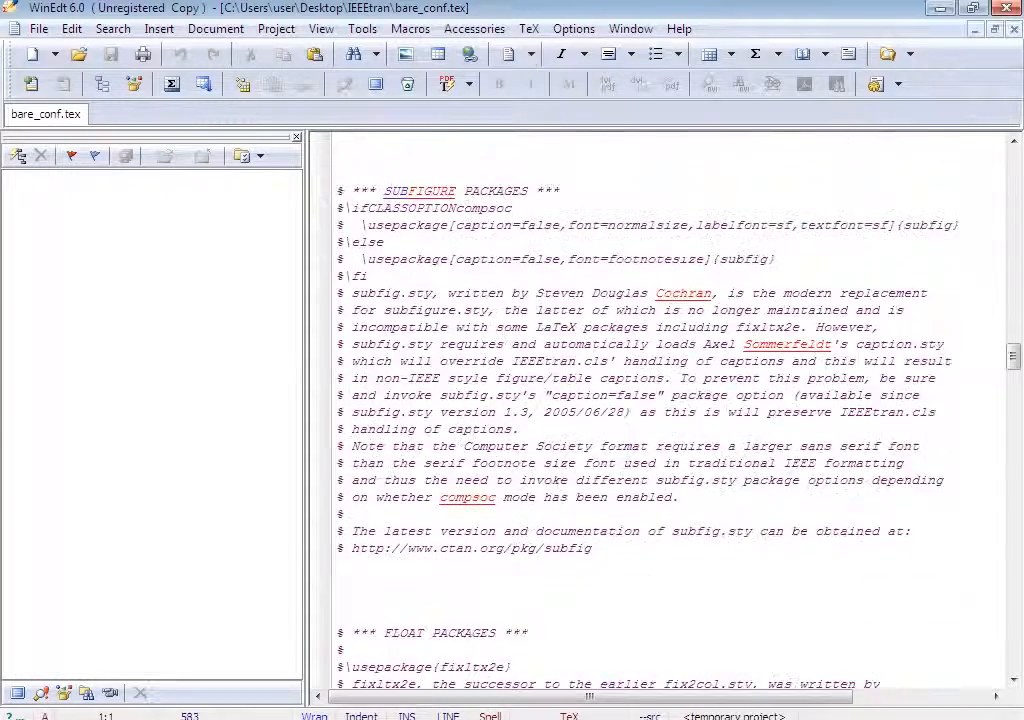
{"action": "scroll", "coordinate": [665, 410], "scroll_direction": "down", "scroll_amount": 20}
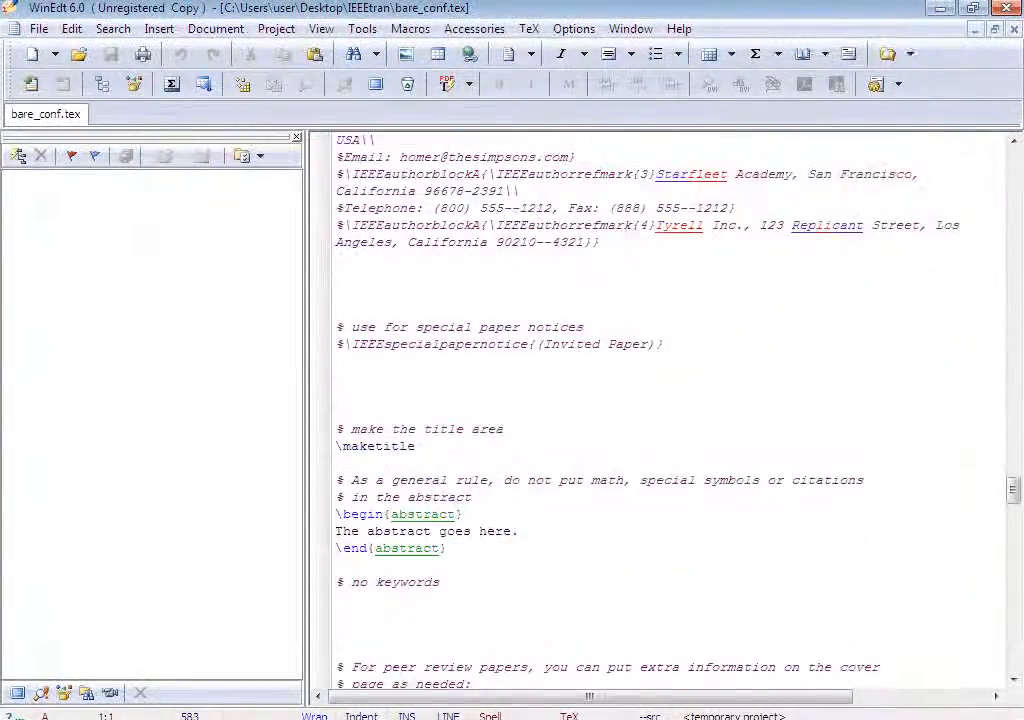
{"action": "scroll", "coordinate": [665, 410], "scroll_direction": "down", "scroll_amount": 10}
{"action": "left_click_drag", "start_coordinate": [306, 410], "coordinate": [176, 410]}
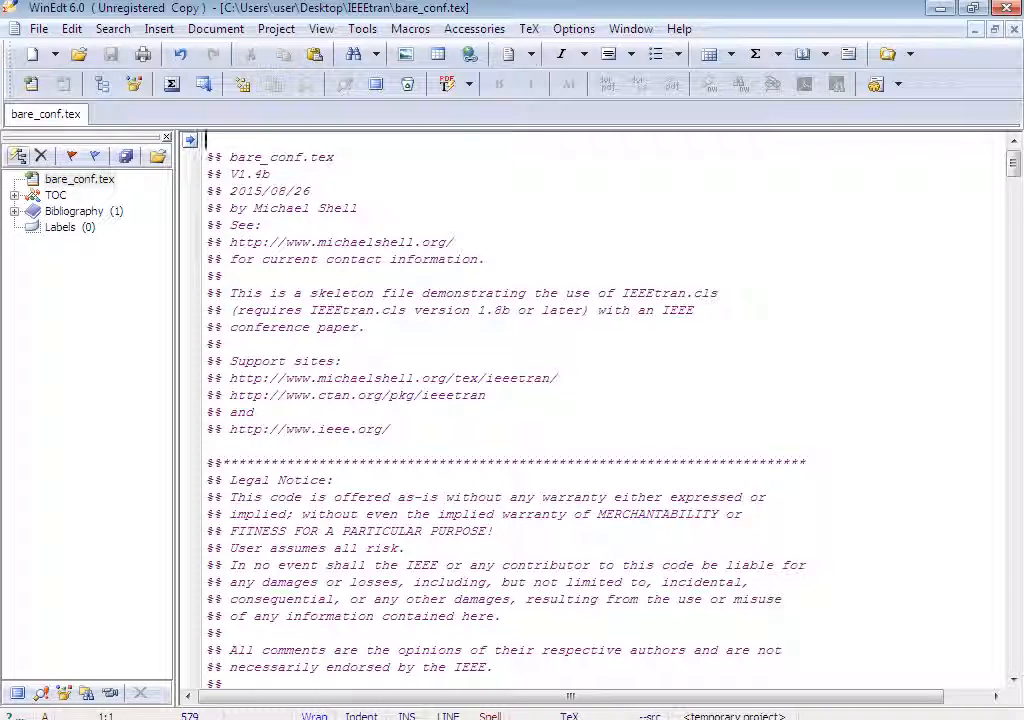
{"action": "left_click", "coordinate": [14, 195]}
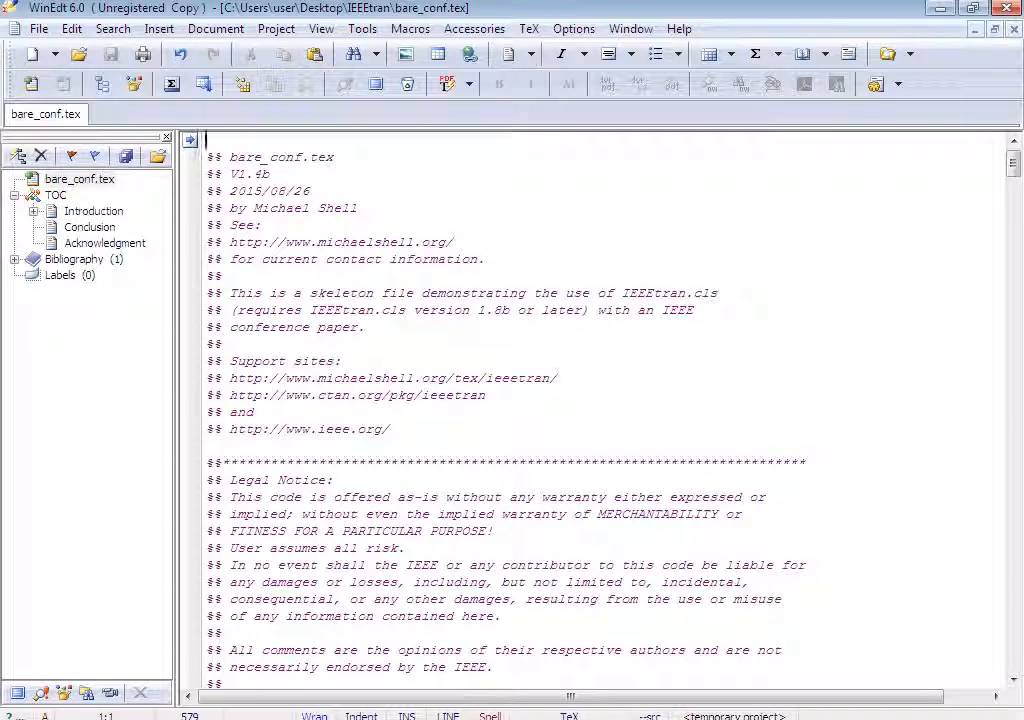
{"action": "left_click", "coordinate": [14, 259]}
{"action": "left_click", "coordinate": [14, 259]}
{"action": "scroll", "coordinate": [600, 410], "scroll_direction": "down", "scroll_amount": 12}
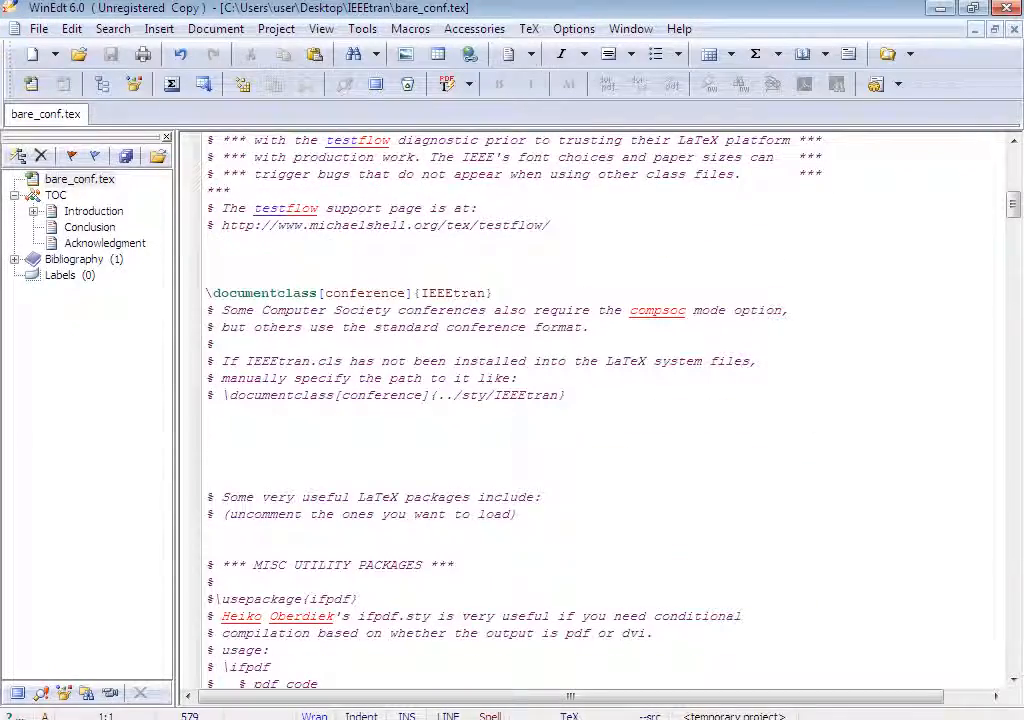
{"action": "scroll", "coordinate": [600, 410], "scroll_direction": "up", "scroll_amount": 12}
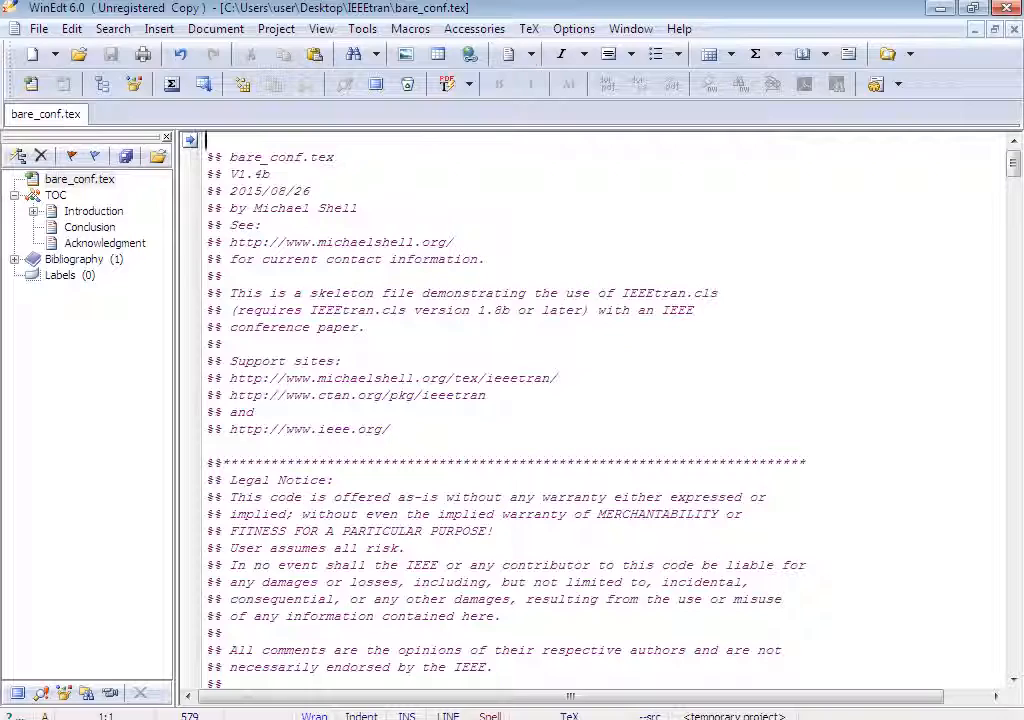
Compile bare_conf.tex to PDF with PDFTeXify.
{"action": "left_click_drag", "start_coordinate": [207, 157], "coordinate": [256, 412]}
{"action": "left_click", "coordinate": [212, 446]}
{"action": "scroll", "coordinate": [600, 410], "scroll_direction": "down", "scroll_amount": 14}
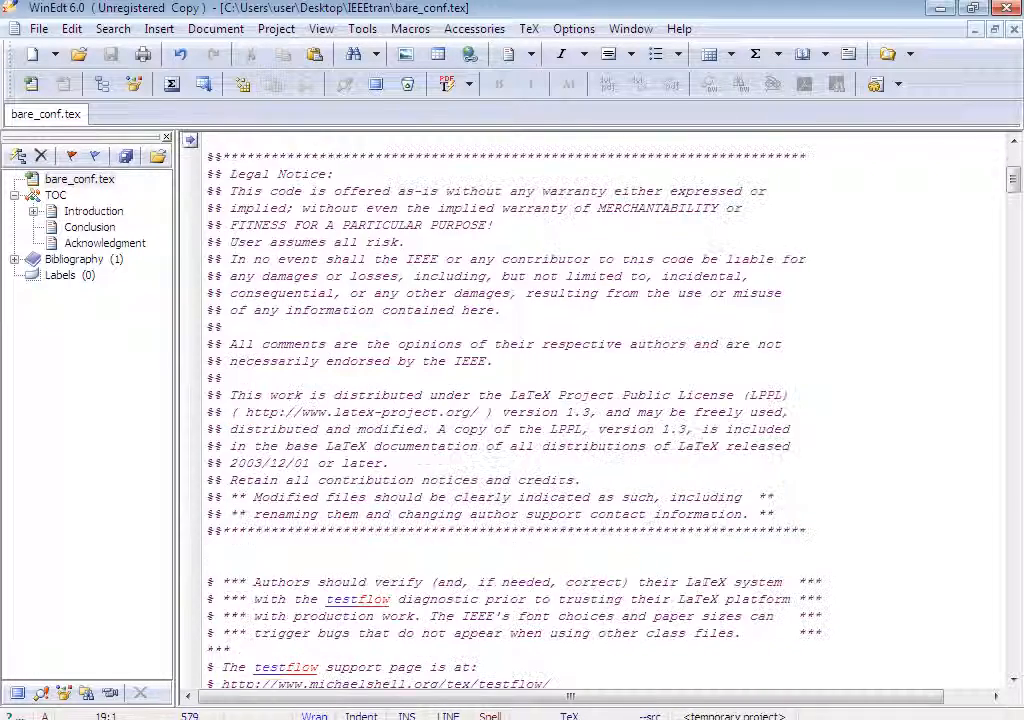
{"action": "scroll", "coordinate": [600, 410], "scroll_direction": "down", "scroll_amount": 20}
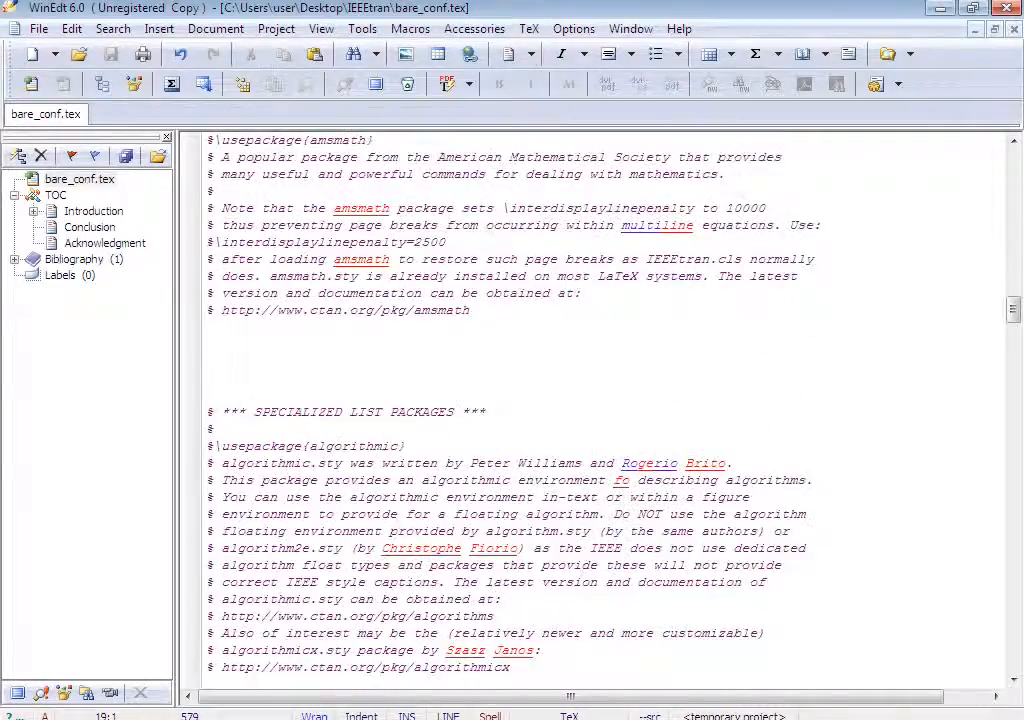
{"action": "scroll", "coordinate": [600, 410], "scroll_direction": "down", "scroll_amount": 20}
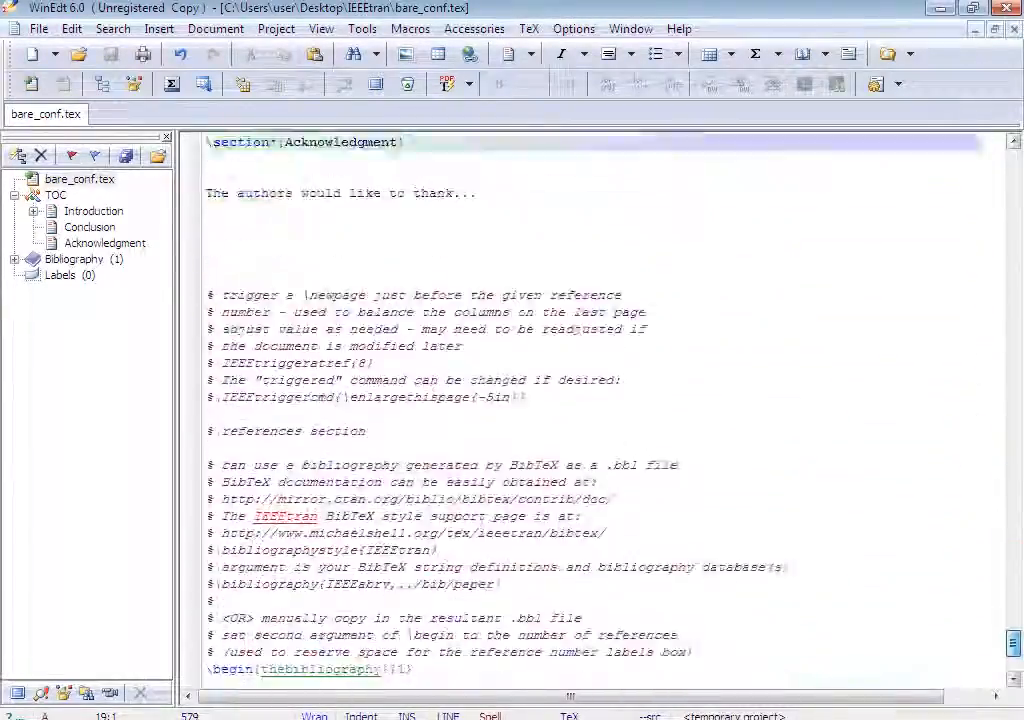
{"action": "scroll", "coordinate": [600, 410], "scroll_direction": "down", "scroll_amount": 10}
{"action": "scroll", "coordinate": [600, 410], "scroll_direction": "up", "scroll_amount": 20}
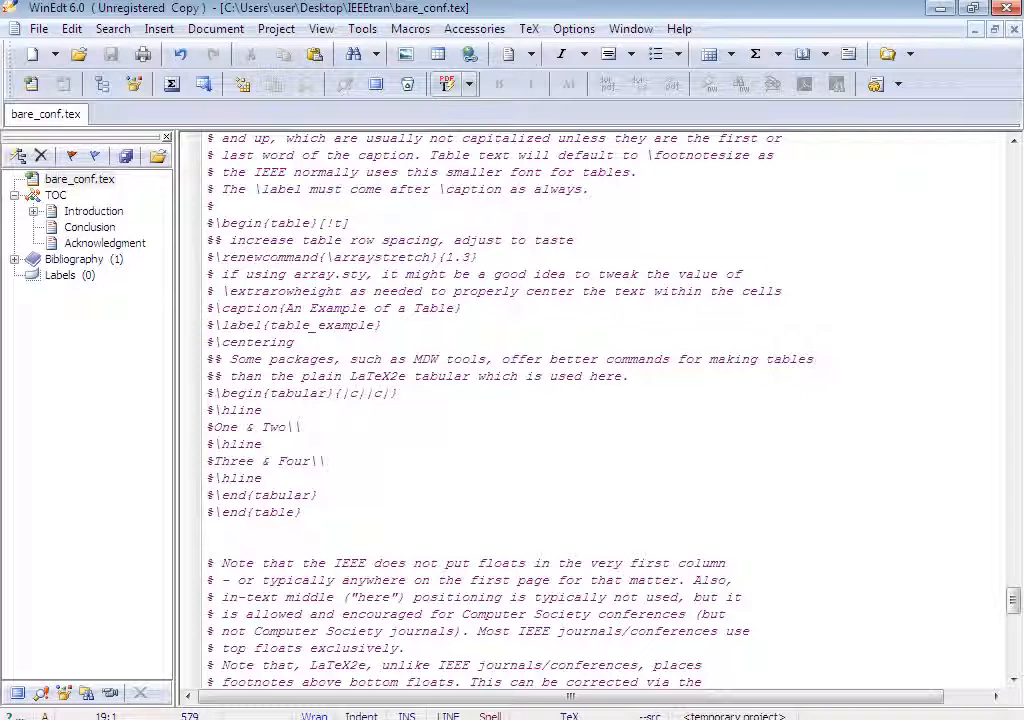
{"action": "left_click", "coordinate": [446, 84]}
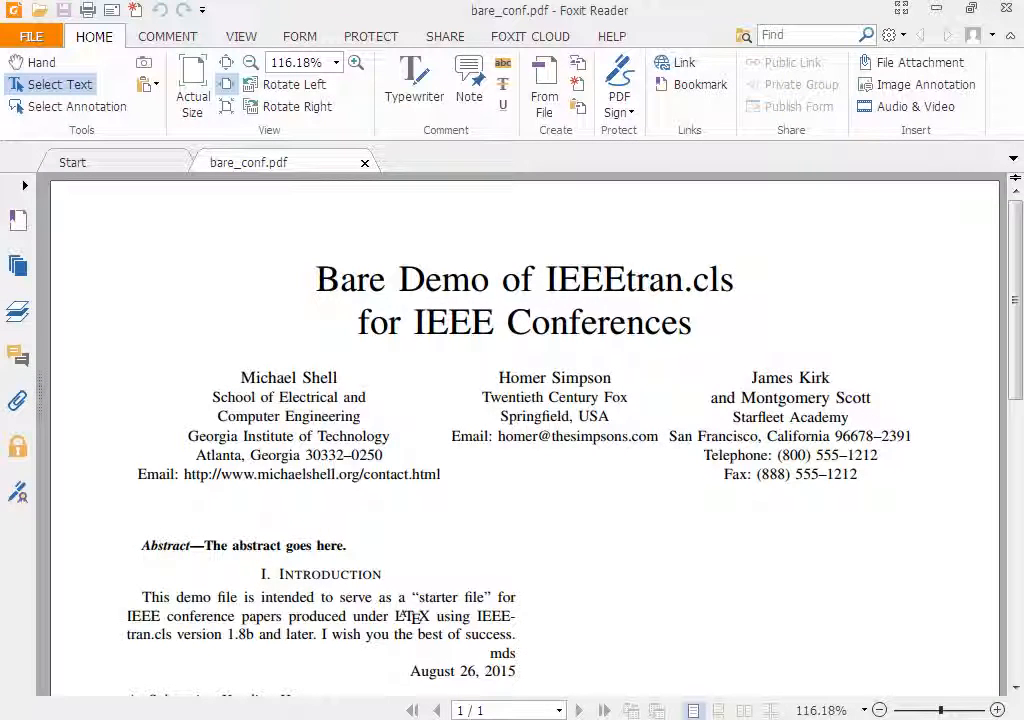
Review the compiled bare_conf.pdf from title to references, then close it.
{"action": "scroll", "coordinate": [525, 435], "scroll_direction": "down", "scroll_amount": 3}
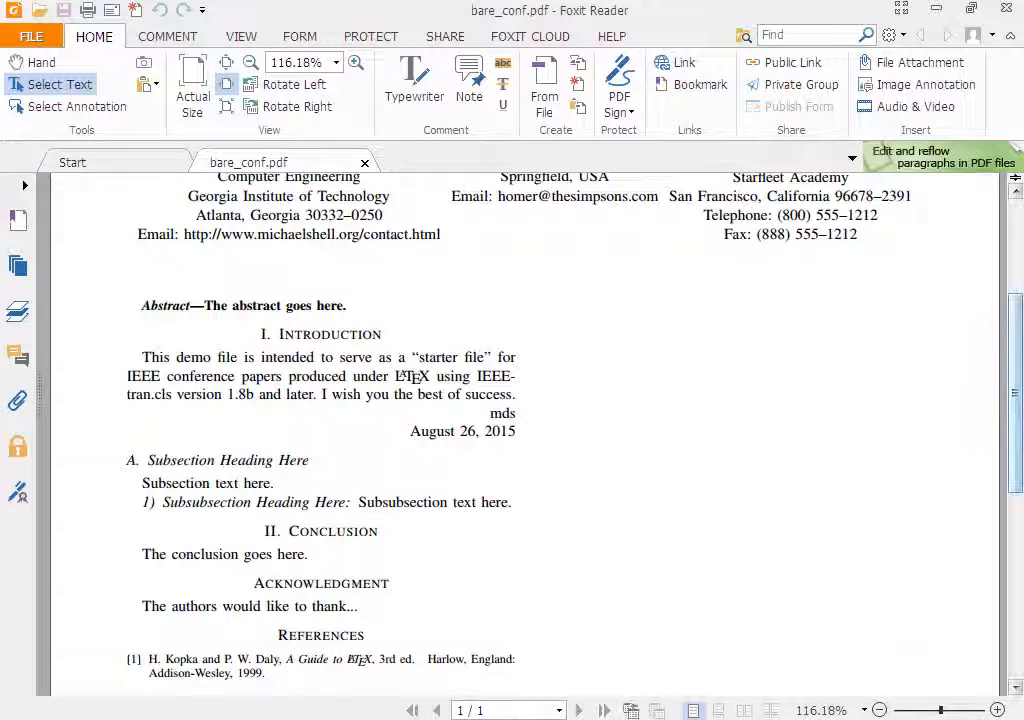
{"action": "left_click_drag", "start_coordinate": [1016, 393], "coordinate": [1016, 290]}
{"action": "left_click", "coordinate": [414, 322]}
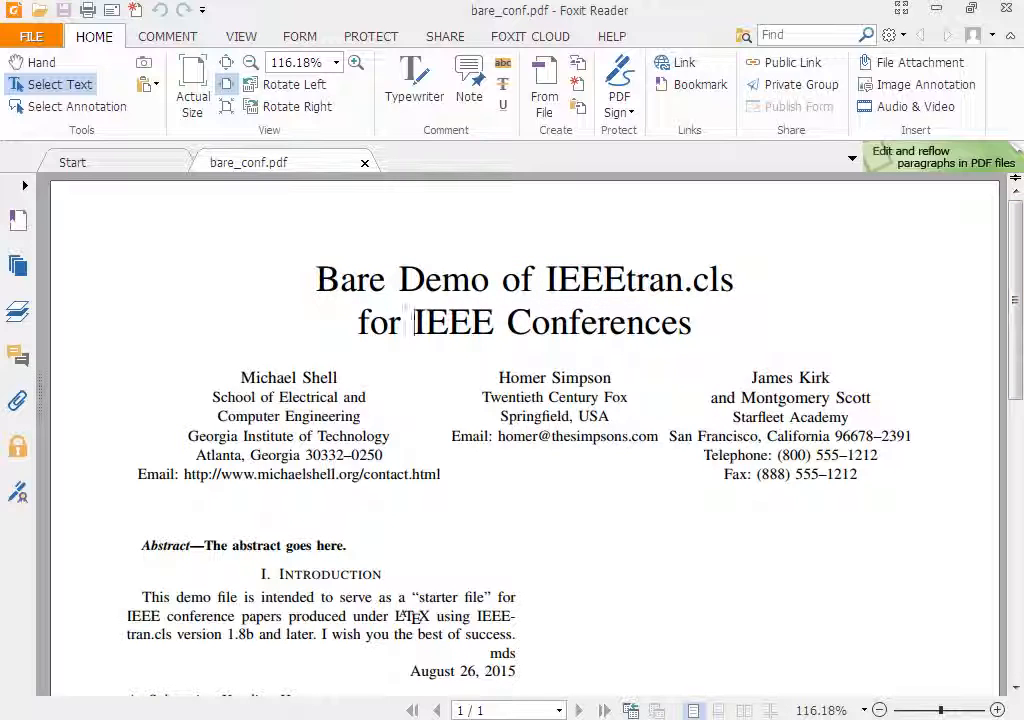
{"action": "left_click_drag", "start_coordinate": [318, 280], "coordinate": [692, 328]}
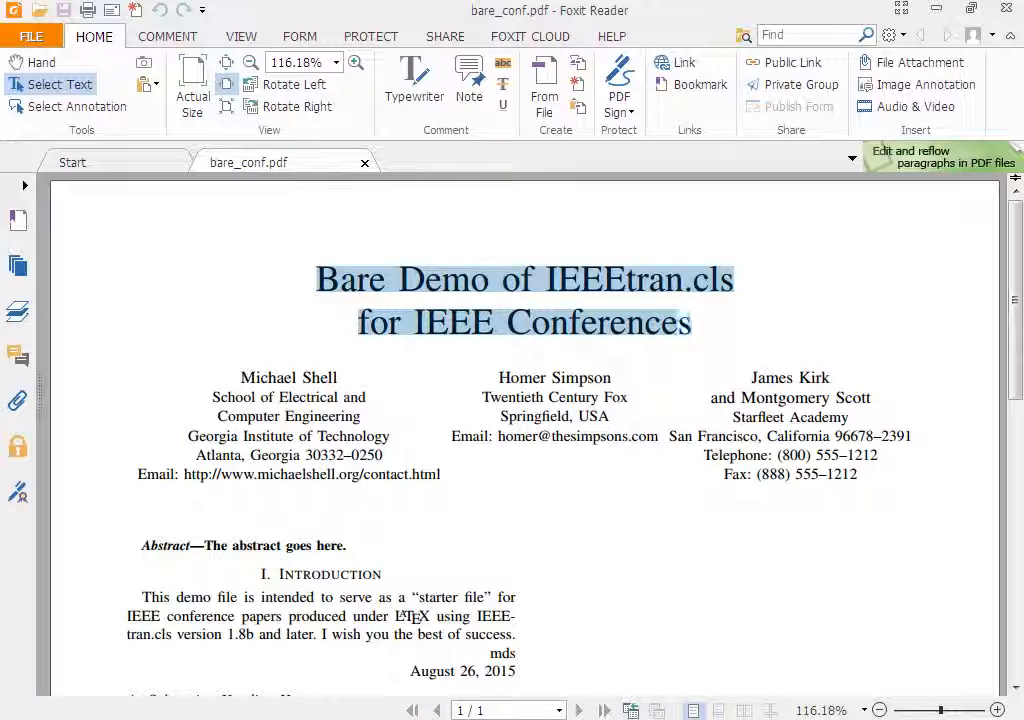
{"action": "scroll", "coordinate": [525, 430], "scroll_direction": "down", "scroll_amount": 3}
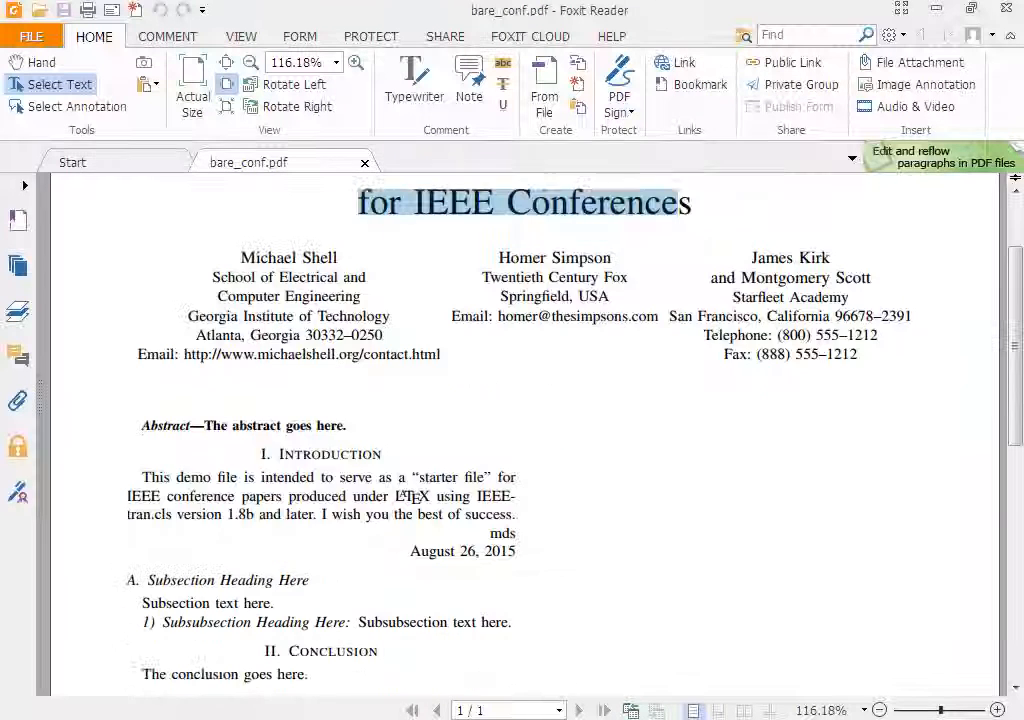
{"action": "scroll", "coordinate": [403, 497], "scroll_direction": "down", "scroll_amount": 10}
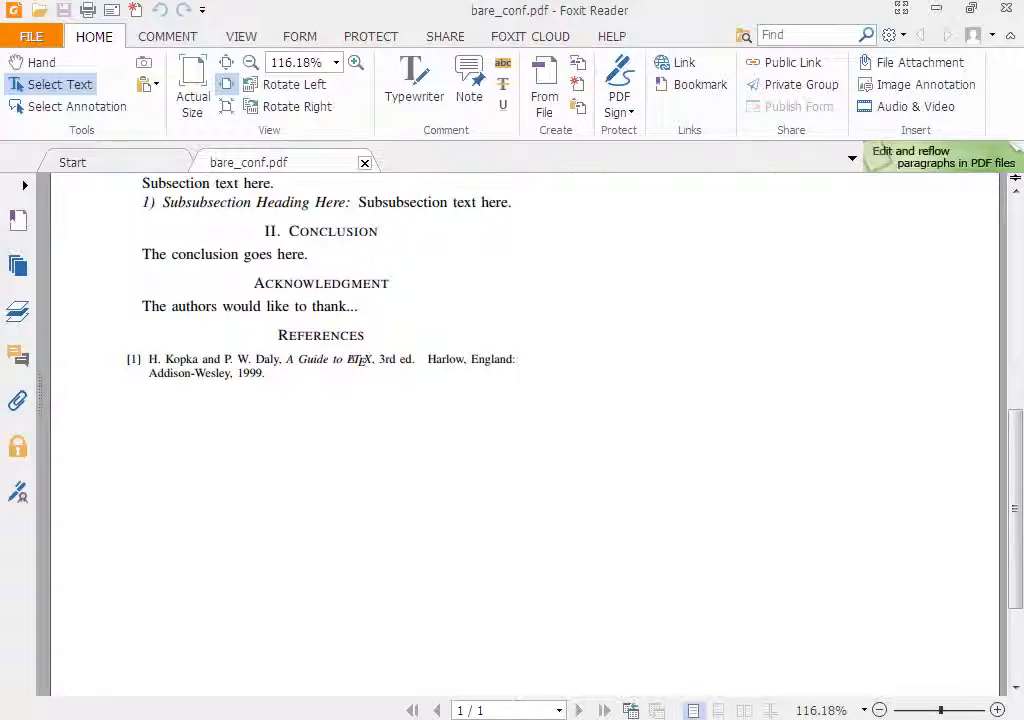
{"action": "left_click", "coordinate": [364, 162]}
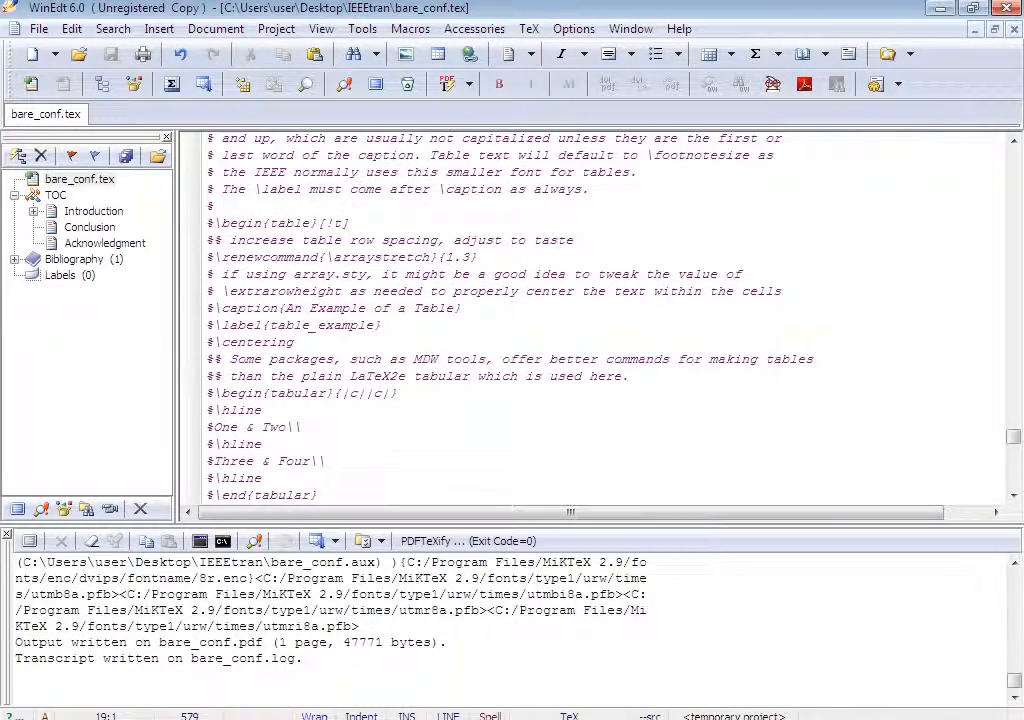
Delete the whole comment header above the \documentclass line at the top of bare_conf.tex.
{"action": "scroll", "coordinate": [595, 315], "scroll_direction": "up", "scroll_amount": 20}
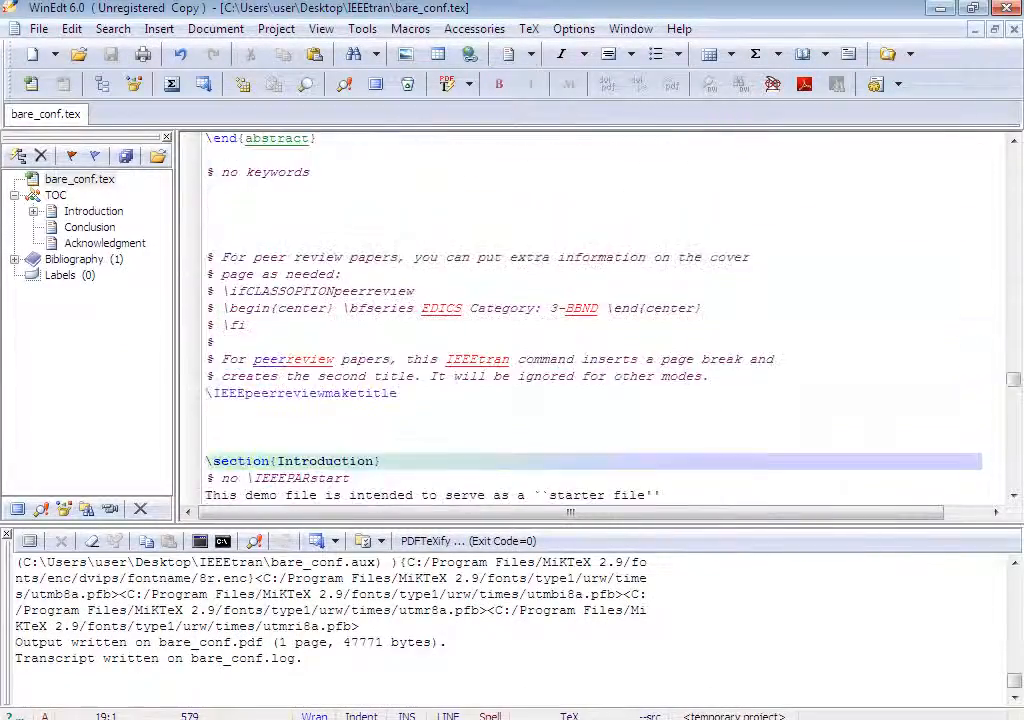
{"action": "scroll", "coordinate": [595, 315], "scroll_direction": "up", "scroll_amount": 20}
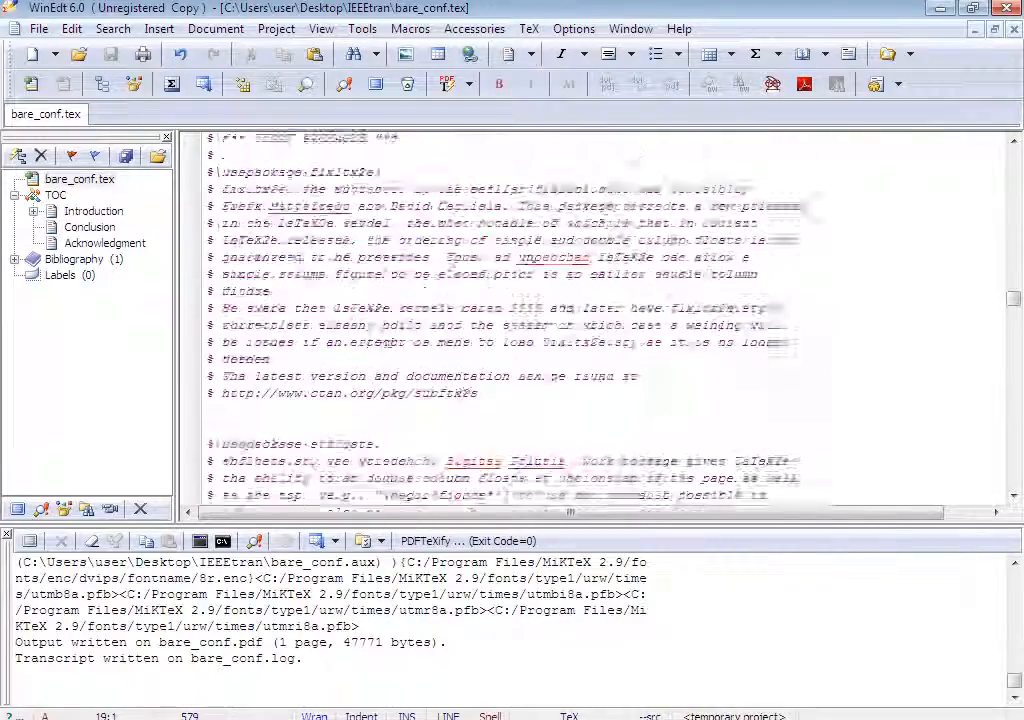
{"action": "scroll", "coordinate": [595, 315], "scroll_direction": "up", "scroll_amount": 20}
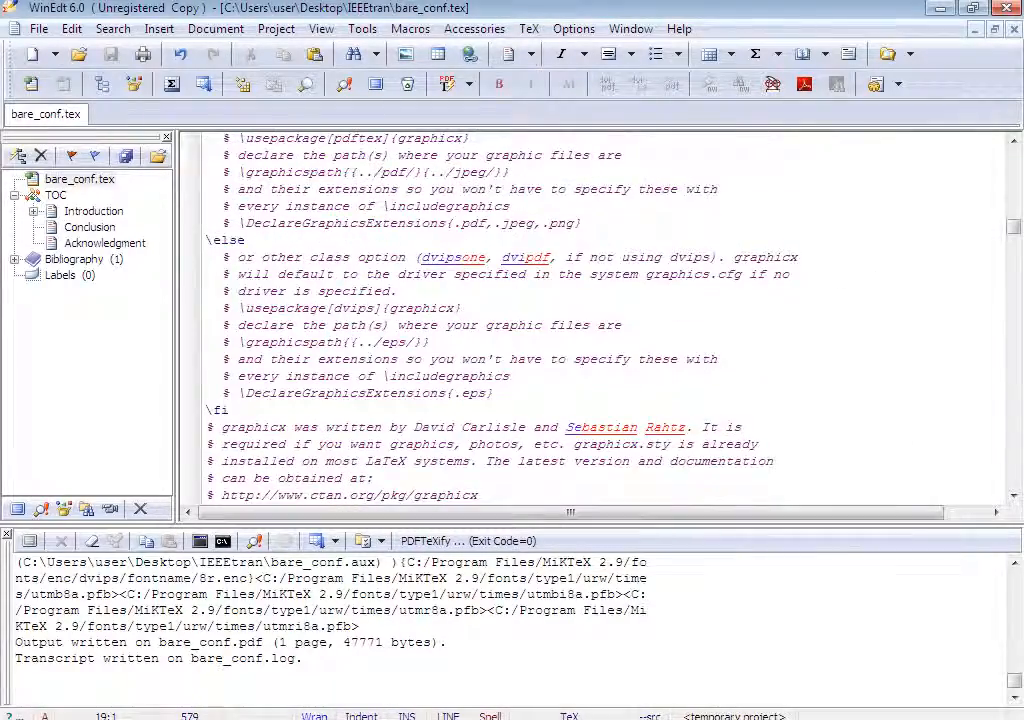
{"action": "scroll", "coordinate": [595, 315], "scroll_direction": "up", "scroll_amount": 20}
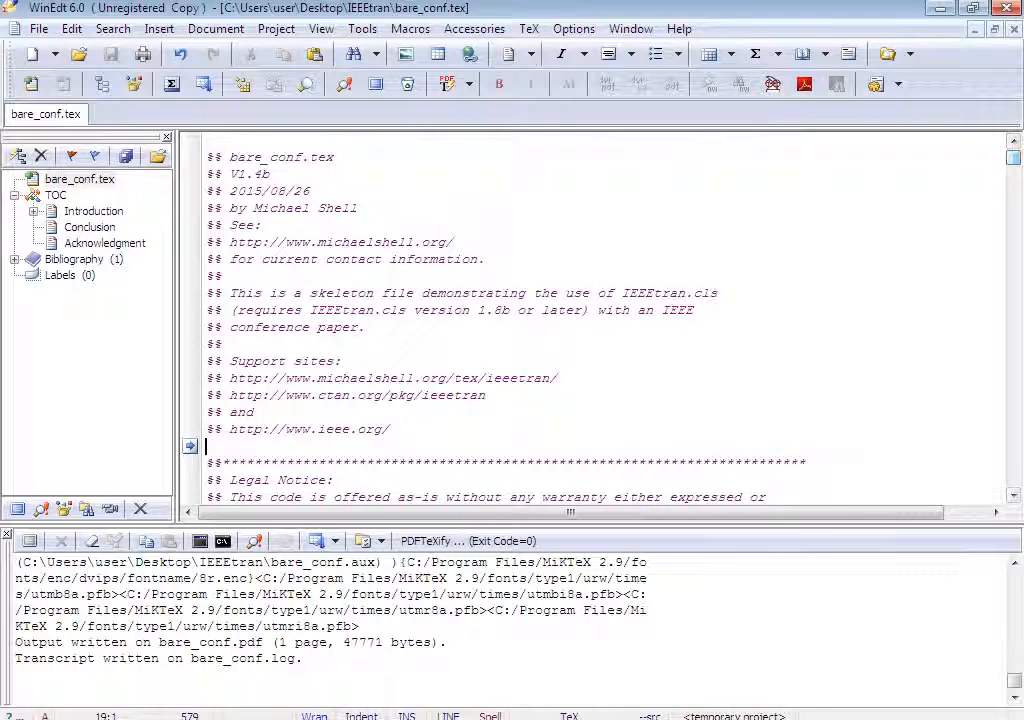
{"action": "left_click", "coordinate": [207, 140]}
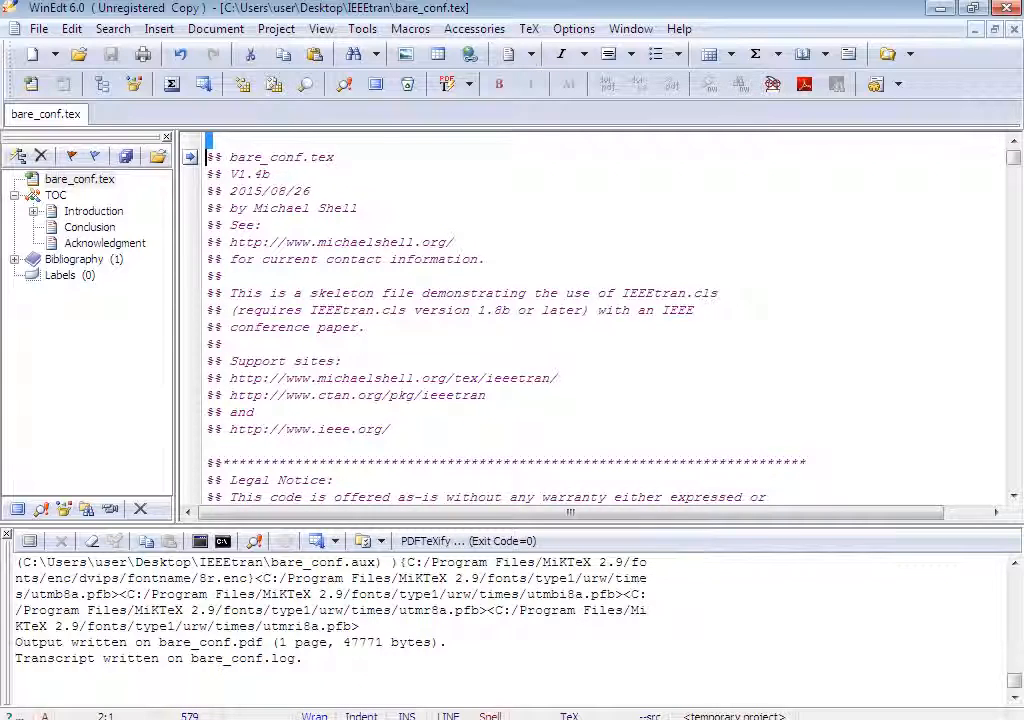
{"action": "key", "text": "shift+Down"}
{"action": "key", "text": "shift+Down"}
{"action": "key", "text": "shift+Down"}
{"action": "key", "text": "shift+Down"}
{"action": "key", "text": "shift+Down"}
{"action": "key", "text": "shift+Down"}
{"action": "key", "text": "shift+Down"}
{"action": "key", "text": "shift+Down"}
{"action": "key", "text": "shift+Down"}
{"action": "key", "text": "shift+Down"}
{"action": "key", "text": "shift+Down"}
{"action": "key", "text": "shift+Down"}
{"action": "key", "text": "shift+Down"}
{"action": "key", "text": "shift+Down"}
{"action": "key", "text": "shift+Down"}
{"action": "key", "text": "shift+Down"}
{"action": "key", "text": "shift+Down"}
{"action": "key", "text": "shift+Down"}
{"action": "key", "text": "shift+Down"}
{"action": "key", "text": "shift+Down"}
{"action": "key", "text": "shift+Down"}
{"action": "key", "text": "shift+Down"}
{"action": "key", "text": "shift+Down"}
{"action": "key", "text": "shift+Down"}
{"action": "key", "text": "shift+Down"}
{"action": "key", "text": "shift+Down"}
{"action": "key", "text": "shift+Down"}
{"action": "key", "text": "shift+Down"}
{"action": "key", "text": "shift+Down"}
{"action": "key", "text": "shift+Down"}
{"action": "key", "text": "shift+Down"}
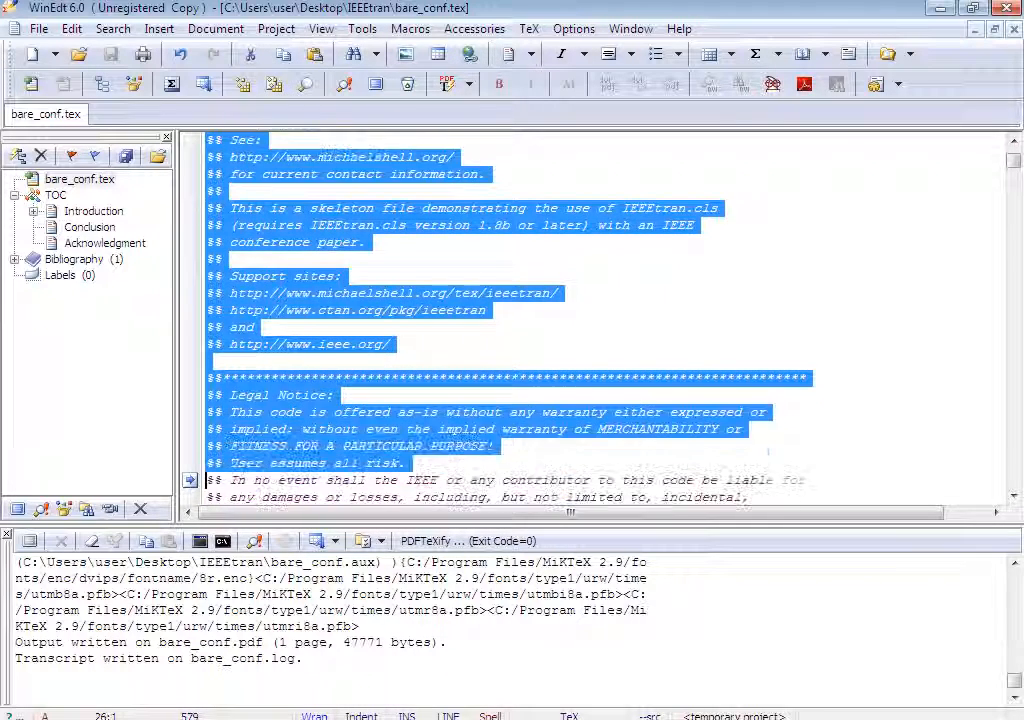
{"action": "key", "text": "shift+Down"}
{"action": "key", "text": "shift+Down"}
{"action": "key", "text": "shift+Down"}
{"action": "key", "text": "shift+Down"}
{"action": "key", "text": "shift+Down"}
{"action": "key", "text": "shift+Down"}
{"action": "key", "text": "shift+Down"}
{"action": "key", "text": "shift+Down"}
{"action": "key", "text": "shift+Down"}
{"action": "key", "text": "shift+Down"}
{"action": "key", "text": "shift+Down"}
{"action": "key", "text": "shift+Down"}
{"action": "key", "text": "shift+Down"}
{"action": "key", "text": "shift+Down"}
{"action": "key", "text": "shift+Down"}
{"action": "key", "text": "shift+Down"}
{"action": "key", "text": "shift+Down"}
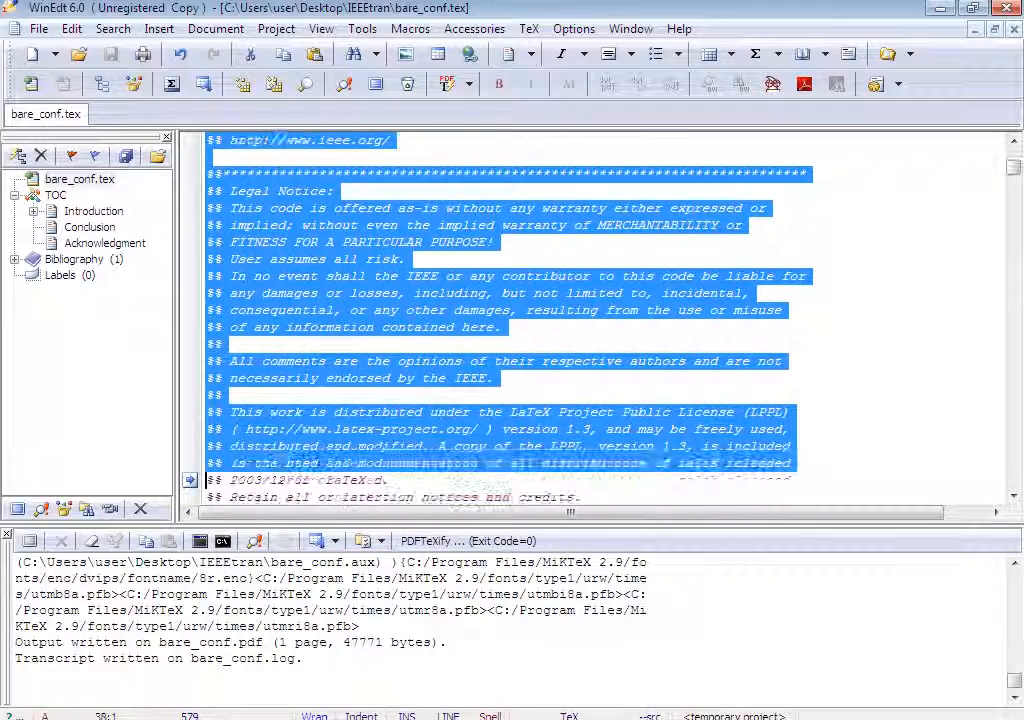
{"action": "key", "text": "shift+Down"}
{"action": "key", "text": "shift+Down"}
{"action": "key", "text": "shift+Down"}
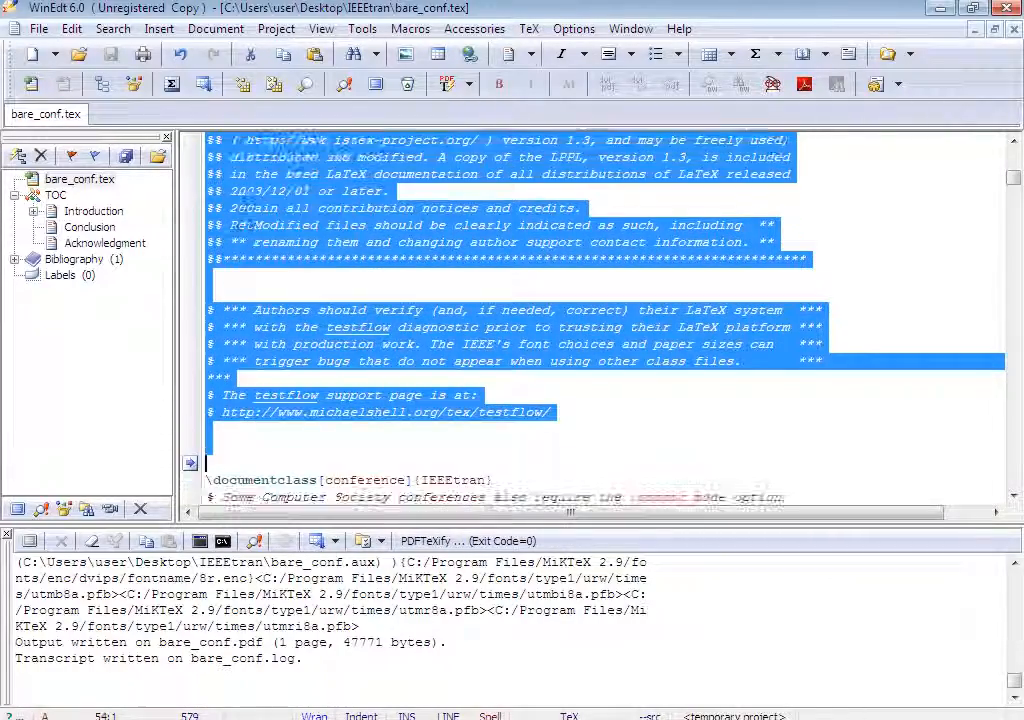
{"action": "key", "text": "Delete"}
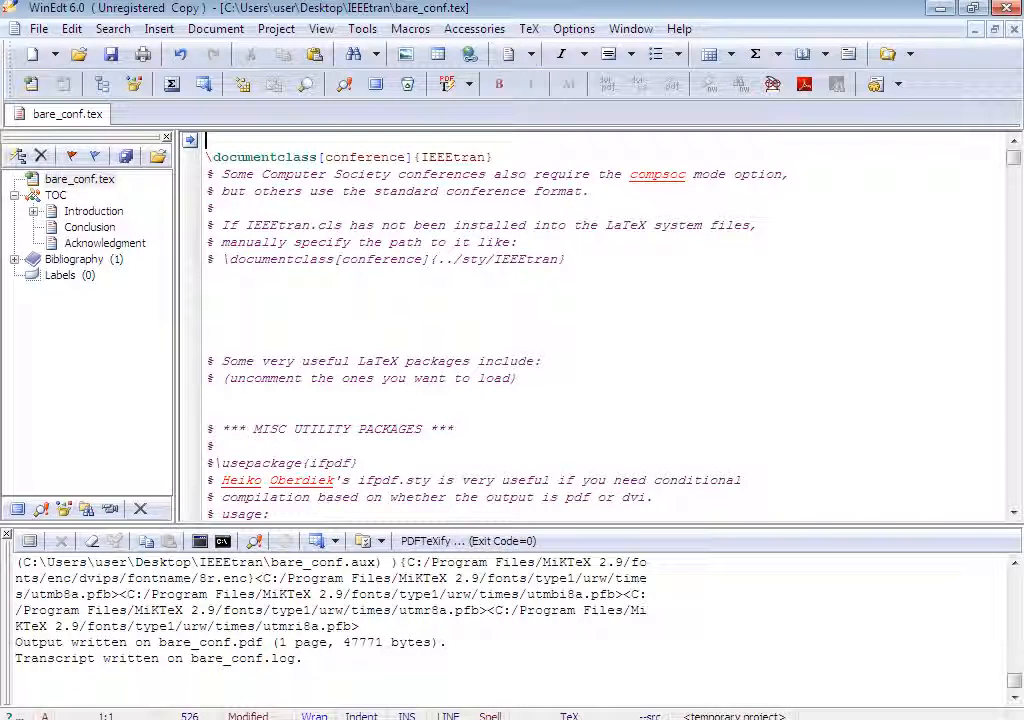
{"action": "key", "text": "Delete"}
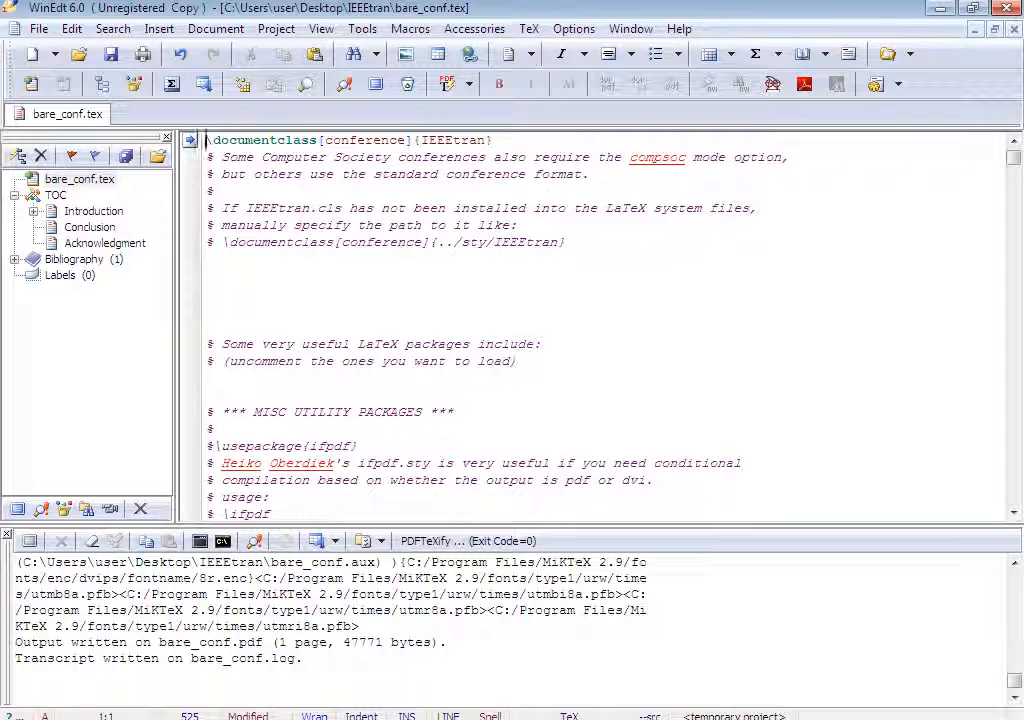
Delete the compsoc and path comment lines directly below the \documentclass line.
{"action": "left_click_drag", "start_coordinate": [207, 157], "coordinate": [400, 259]}
{"action": "key", "text": "Delete"}
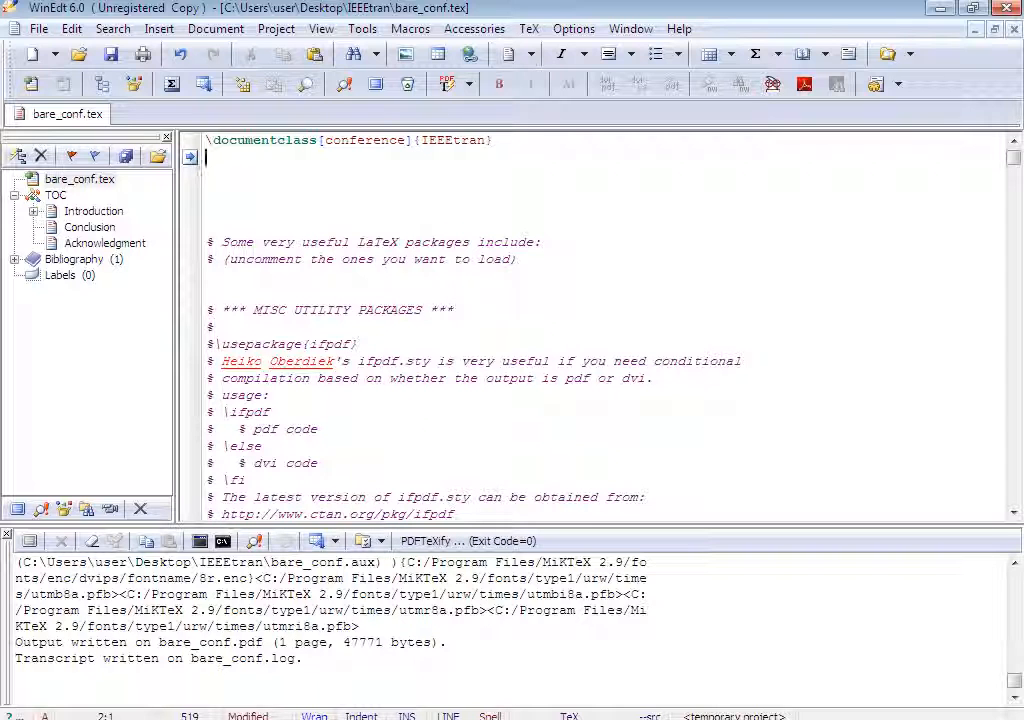
Uncomment \usepackage{cite} in the citation packages section and move it directly below the \documentclass line.
{"action": "left_click", "coordinate": [206, 208]}
{"action": "left_click_drag", "start_coordinate": [206, 190], "coordinate": [383, 481]}
{"action": "scroll", "coordinate": [600, 328], "scroll_direction": "up", "scroll_amount": 1}
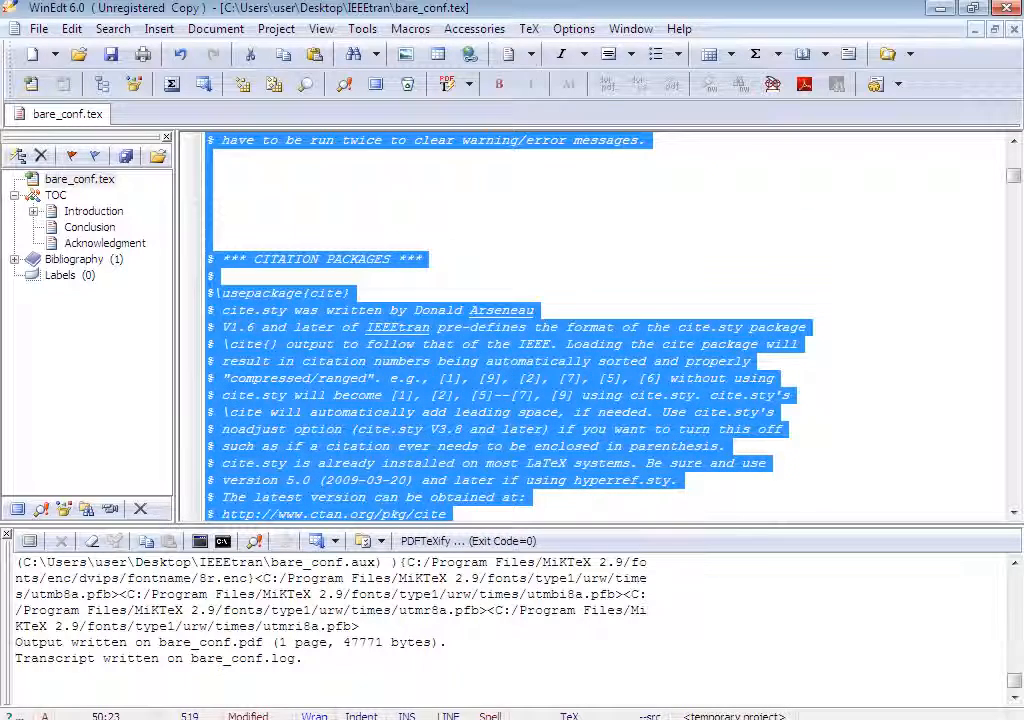
{"action": "left_click", "coordinate": [213, 276]}
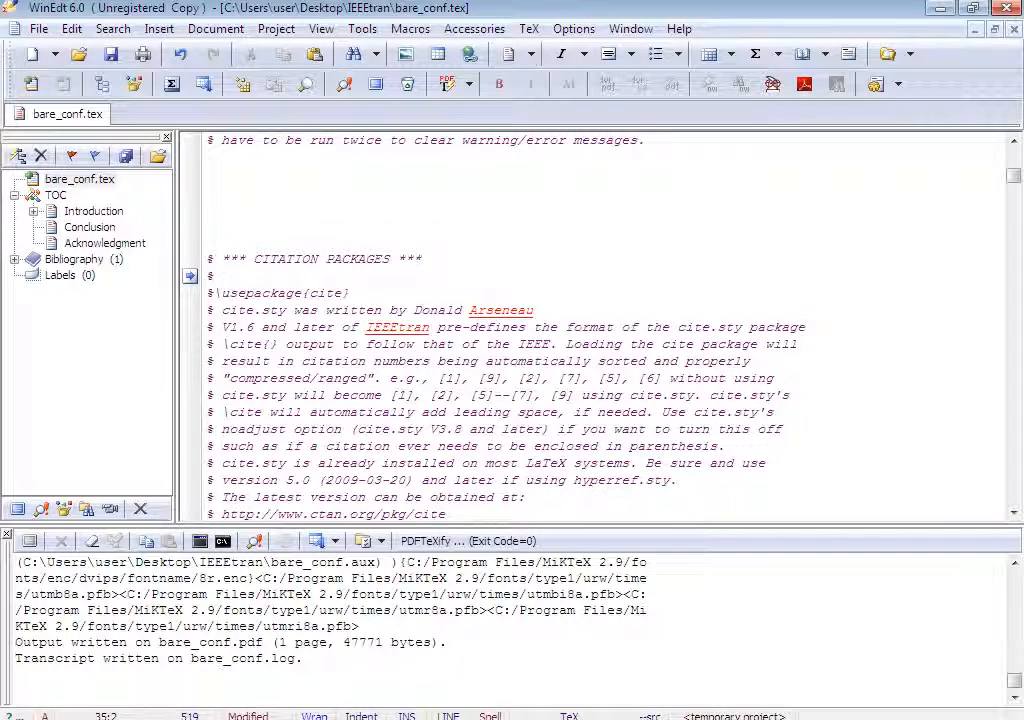
{"action": "key", "text": "BackSpace"}
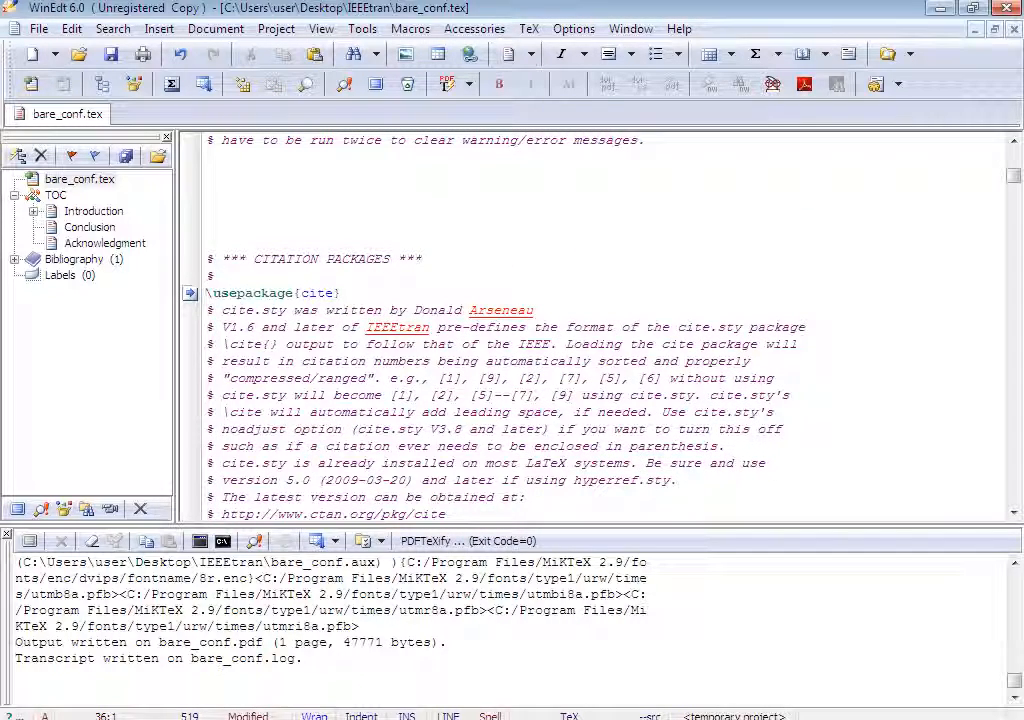
{"action": "left_click_drag", "start_coordinate": [341, 293], "coordinate": [207, 293]}
{"action": "key", "text": "ctrl+x"}
{"action": "scroll", "coordinate": [207, 293], "scroll_direction": "up", "scroll_amount": 9}
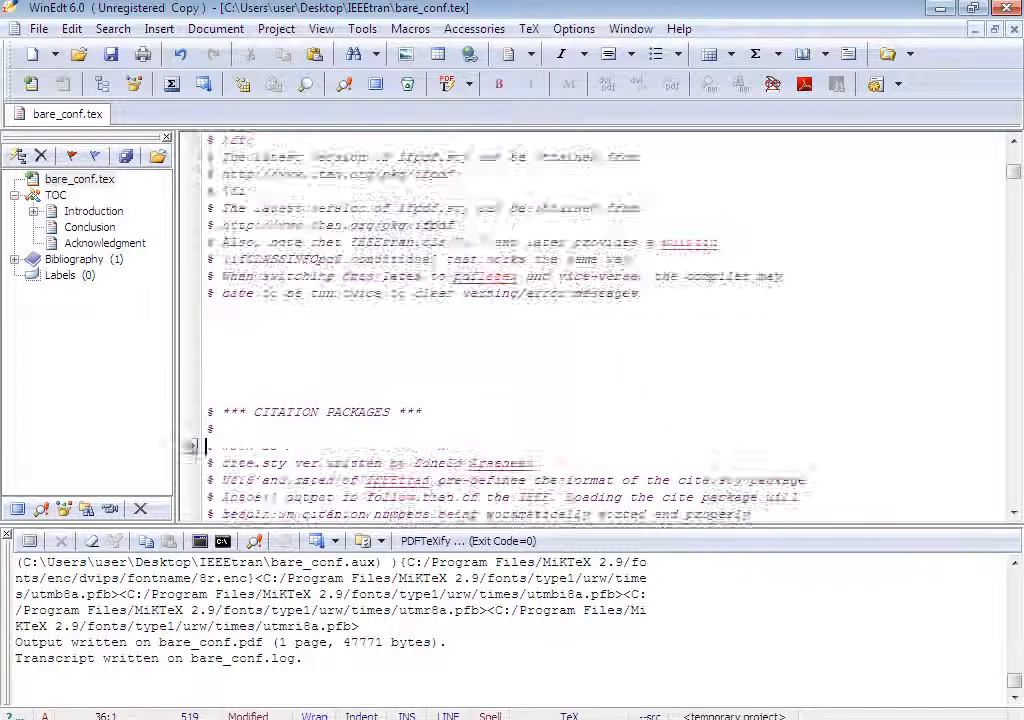
{"action": "left_click", "coordinate": [207, 174]}
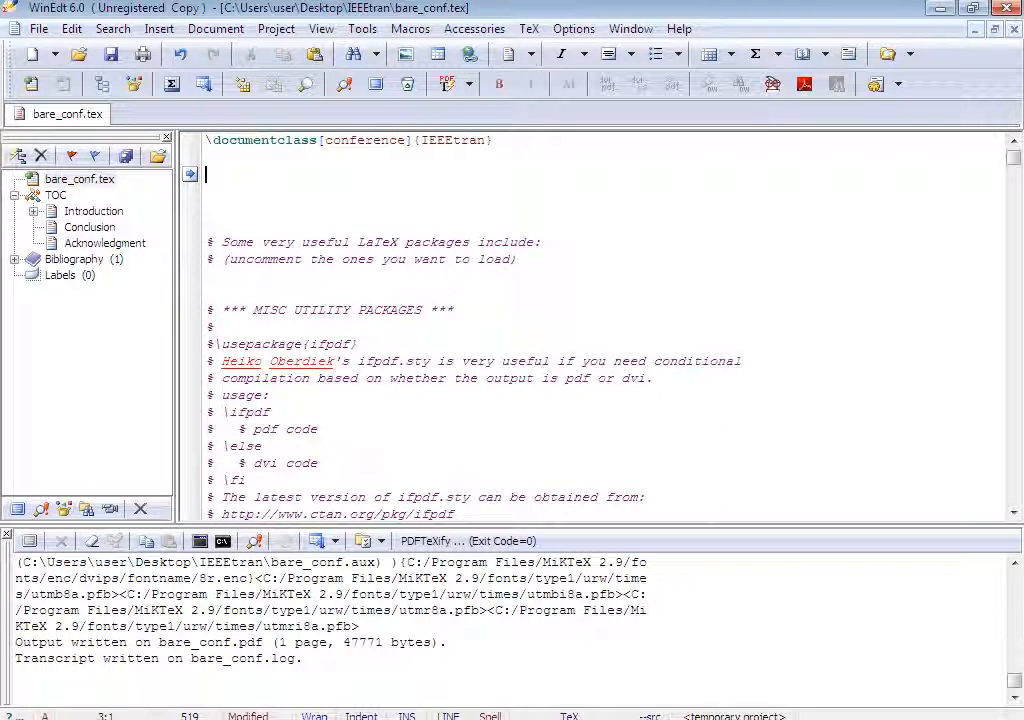
{"action": "key", "text": "ctrl+v"}
Delete the comment block from 'Some very useful LaTeX packages' through the ifpdf usage lines.
{"action": "left_click", "coordinate": [207, 242]}
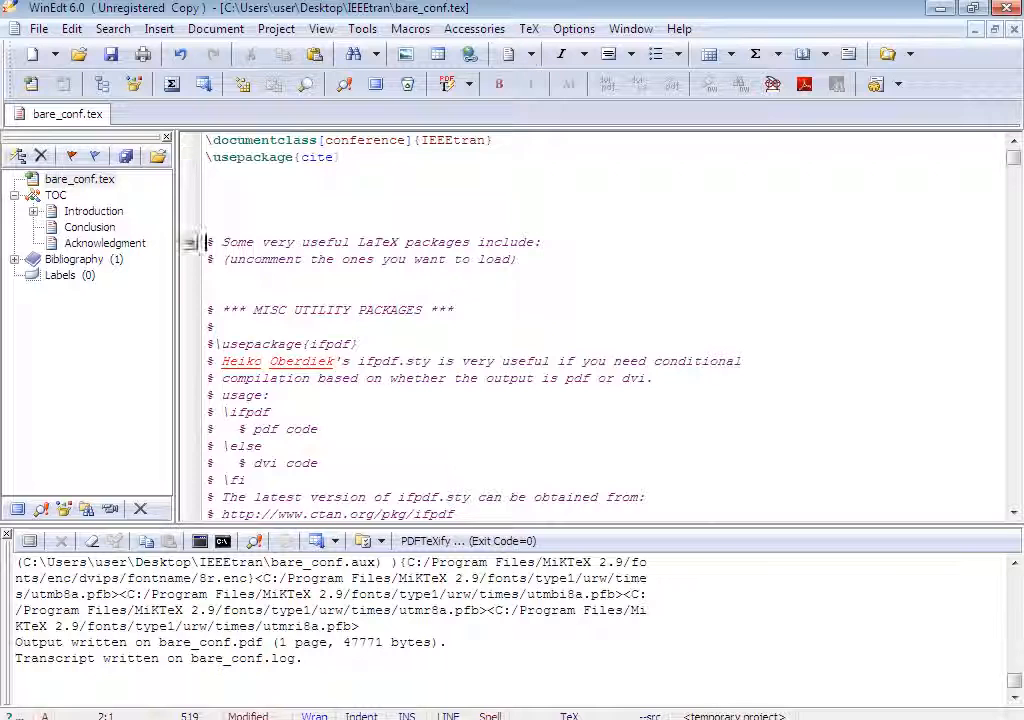
{"action": "left_click_drag", "start_coordinate": [207, 242], "coordinate": [270, 395]}
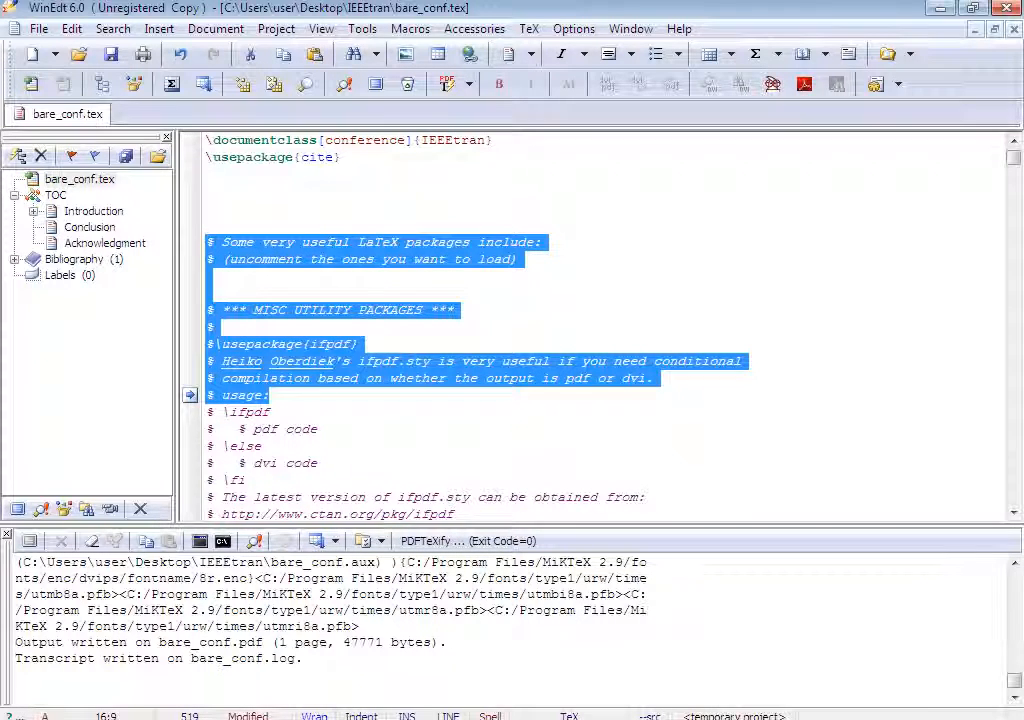
{"action": "key", "text": "Delete"}
Delete the remaining ifpdf comments and the whole citation packages comment block down to the graphics section.
{"action": "key", "text": "Down"}
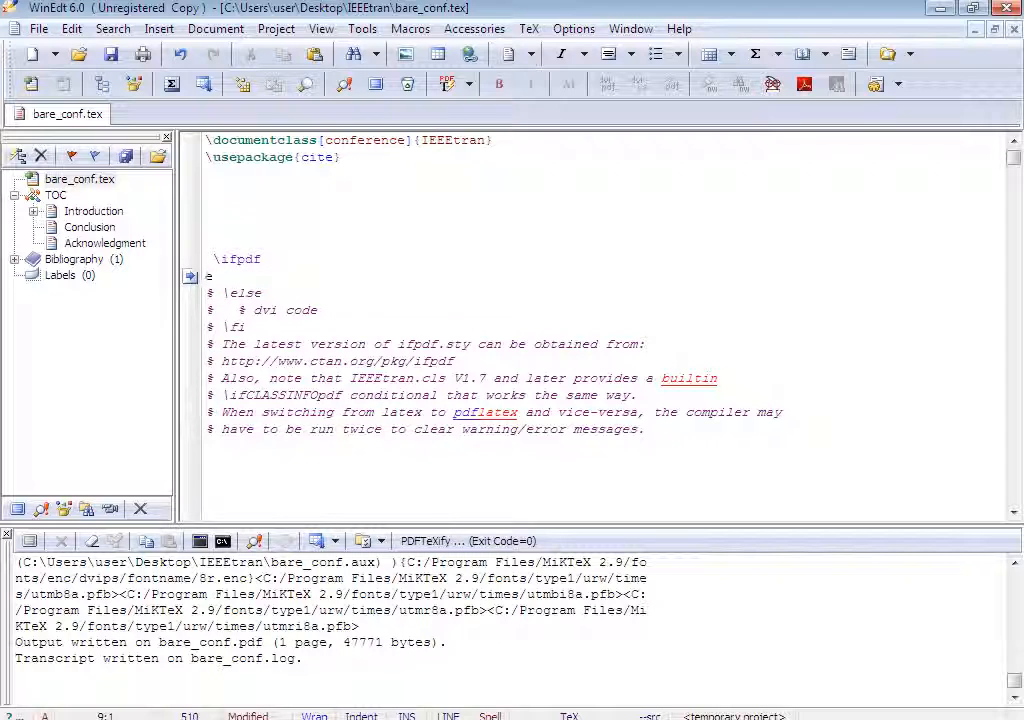
{"action": "key", "text": "shift+Down"}
{"action": "key", "text": "shift+Down"}
{"action": "key", "text": "shift+Down"}
{"action": "key", "text": "shift+Down"}
{"action": "key", "text": "shift+Down"}
{"action": "key", "text": "shift+Down"}
{"action": "key", "text": "shift+Down"}
{"action": "key", "text": "shift+Down"}
{"action": "key", "text": "shift+Down"}
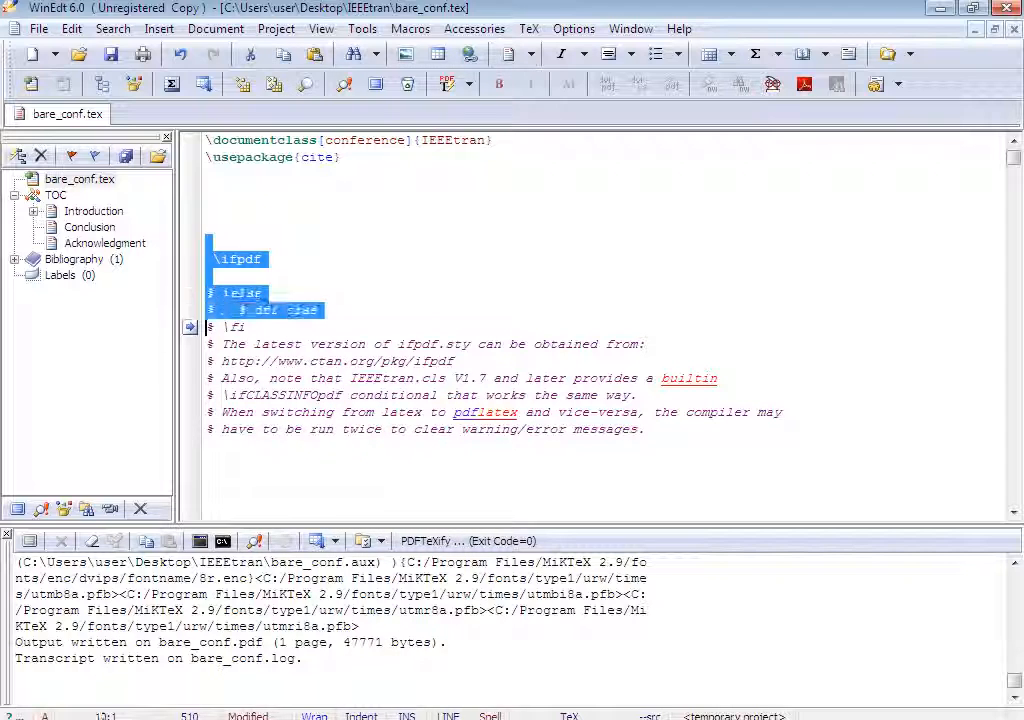
{"action": "key", "text": "shift+Down"}
{"action": "key", "text": "shift+Down"}
{"action": "key", "text": "shift+Down"}
{"action": "key", "text": "shift+Down"}
{"action": "key", "text": "shift+Down"}
{"action": "key", "text": "shift+Down"}
{"action": "key", "text": "shift+Down"}
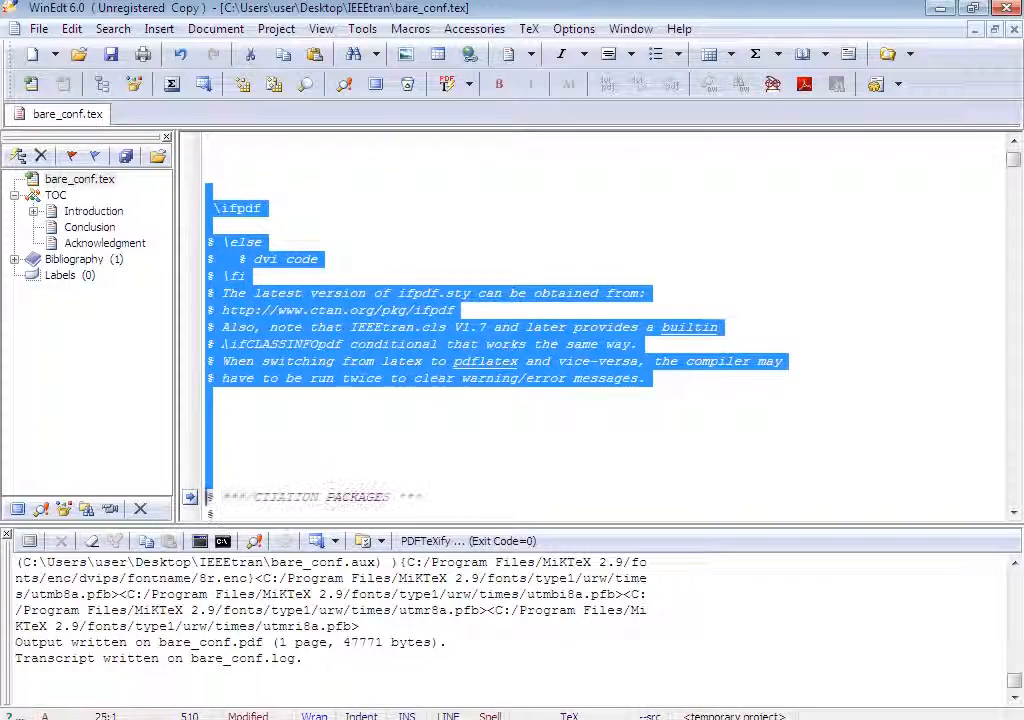
{"action": "key", "text": "shift+Down"}
{"action": "key", "text": "shift+Down"}
{"action": "key", "text": "shift+Down"}
{"action": "key", "text": "shift+Down"}
{"action": "key", "text": "shift+Down"}
{"action": "key", "text": "shift+Down"}
{"action": "key", "text": "shift+Down"}
{"action": "key", "text": "shift+Down"}
{"action": "key", "text": "shift+Down"}
{"action": "key", "text": "shift+Down"}
{"action": "key", "text": "shift+Down"}
{"action": "key", "text": "shift+Down"}
{"action": "key", "text": "shift+Down"}
{"action": "key", "text": "shift+Down"}
{"action": "key", "text": "shift+Down"}
{"action": "key", "text": "shift+Down"}
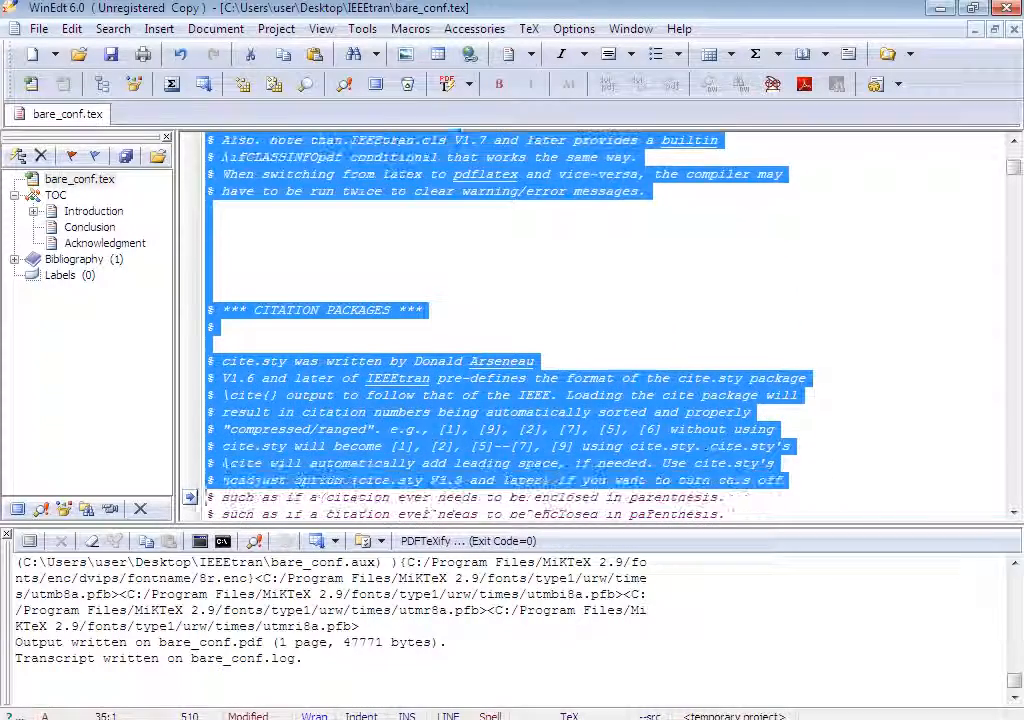
{"action": "key", "text": "shift+Down"}
{"action": "key", "text": "shift+Down"}
{"action": "key", "text": "shift+Down"}
{"action": "key", "text": "shift+Down"}
{"action": "key", "text": "shift+Down"}
{"action": "key", "text": "shift+Down"}
{"action": "key", "text": "shift+Down"}
{"action": "key", "text": "shift+Down"}
{"action": "key", "text": "shift+Down"}
{"action": "key", "text": "shift+Down"}
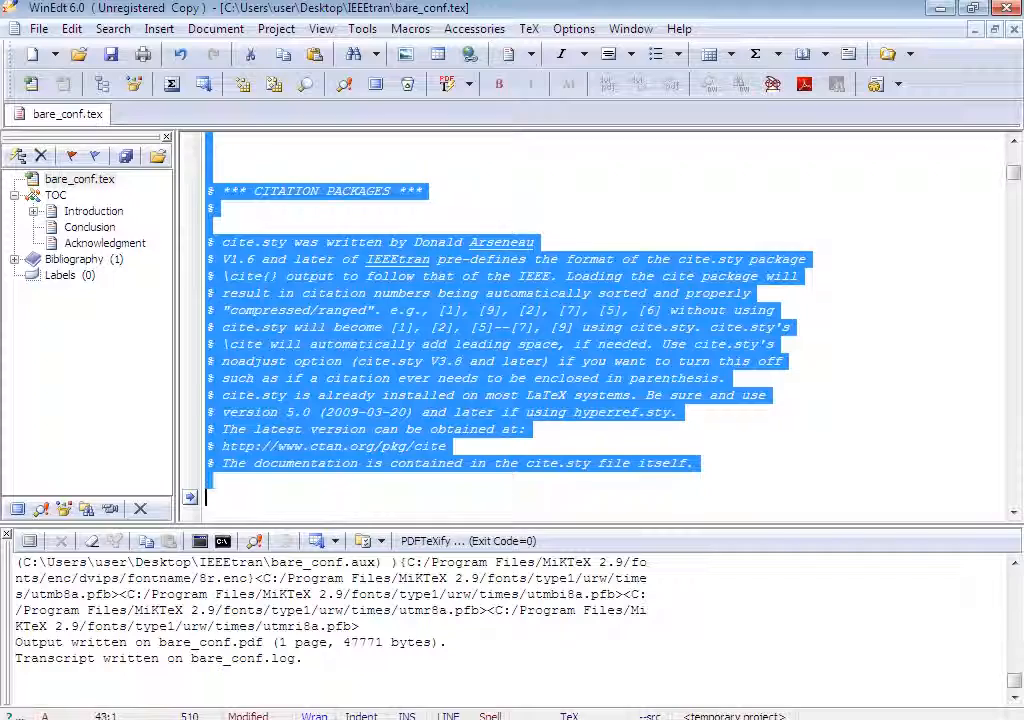
{"action": "key", "text": "shift+Right"}
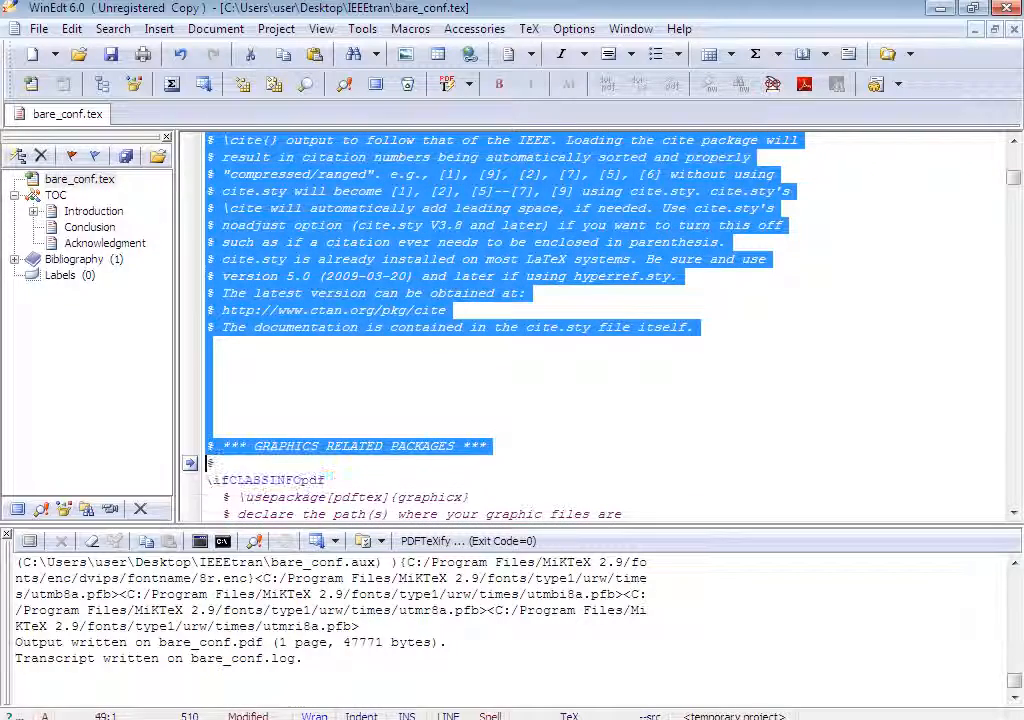
{"action": "key", "text": "Delete"}
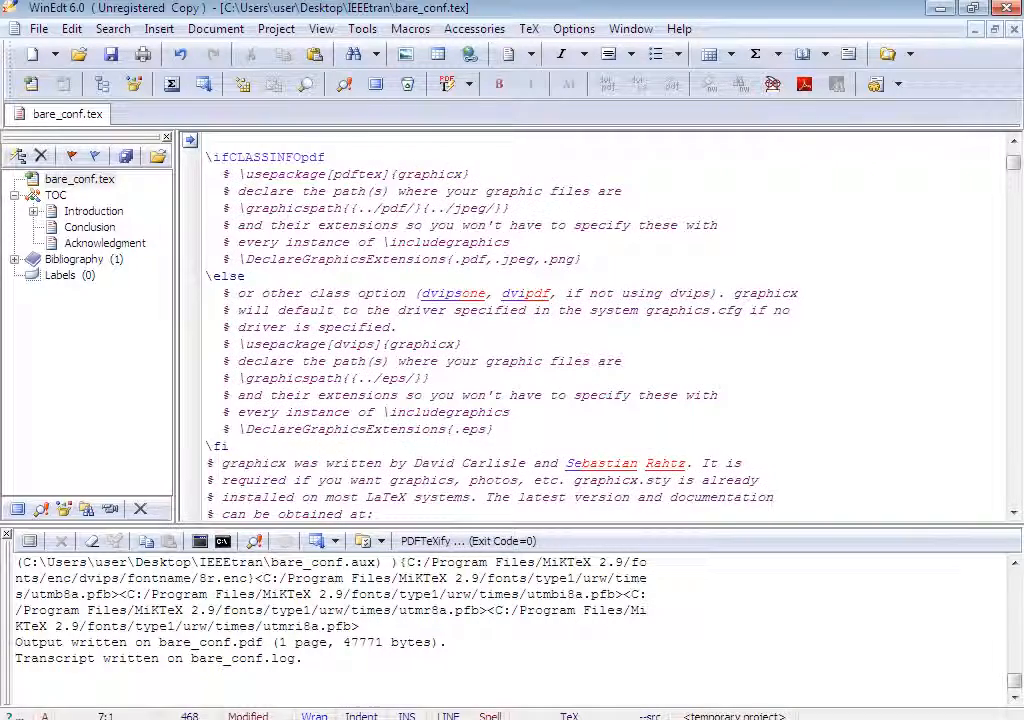
Move \usepackage[pdftex]{graphicx} up below \usepackage{cite} and remove its comment marker.
{"action": "scroll", "coordinate": [600, 330], "scroll_direction": "up", "scroll_amount": 2}
{"action": "left_click_drag", "start_coordinate": [206, 276], "coordinate": [391, 345]}
{"action": "left_click", "coordinate": [446, 327]}
{"action": "left_click_drag", "start_coordinate": [470, 276], "coordinate": [213, 276]}
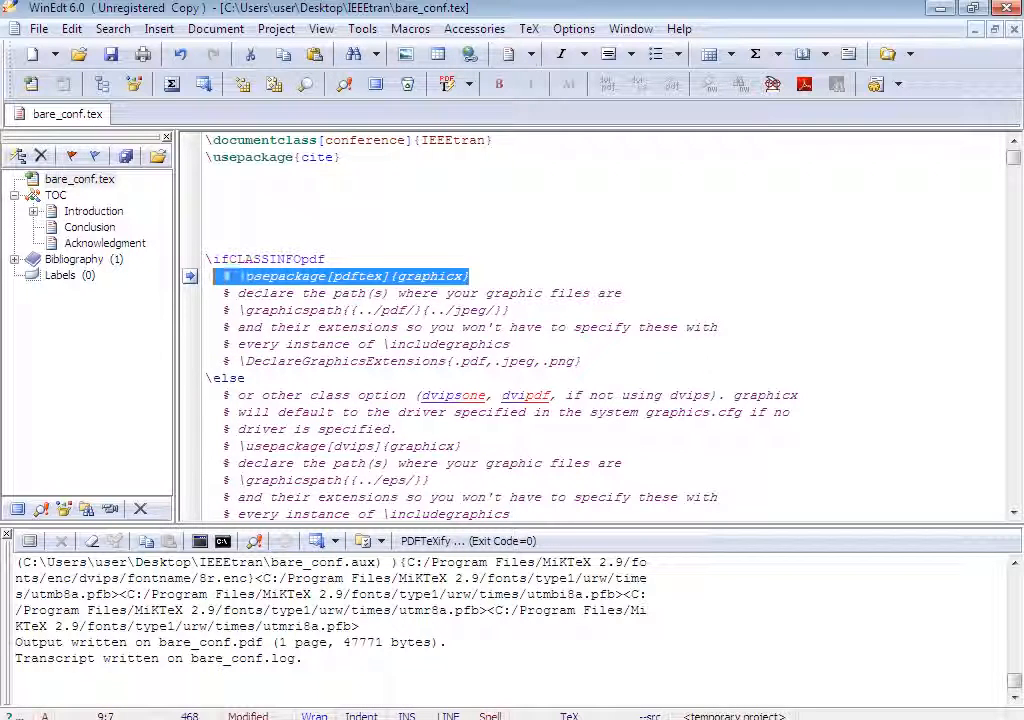
{"action": "key", "text": "ctrl+x"}
{"action": "left_click", "coordinate": [206, 174]}
{"action": "key", "text": "ctrl+v"}
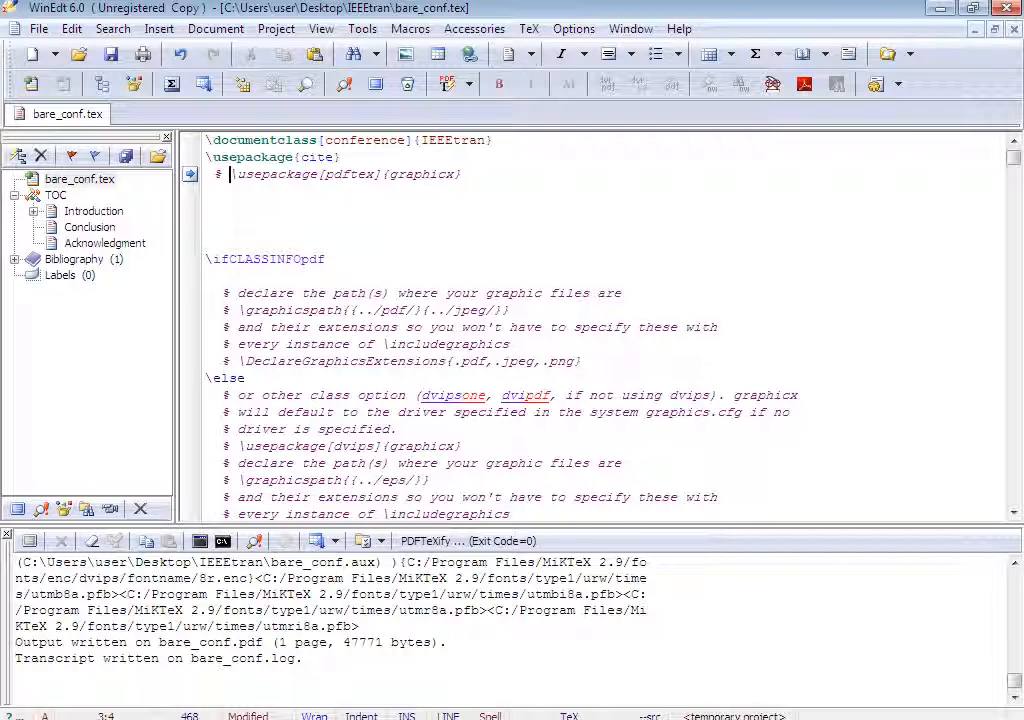
{"action": "key", "text": "BackSpace"}
{"action": "key", "text": "BackSpace"}
{"action": "key", "text": "BackSpace"}
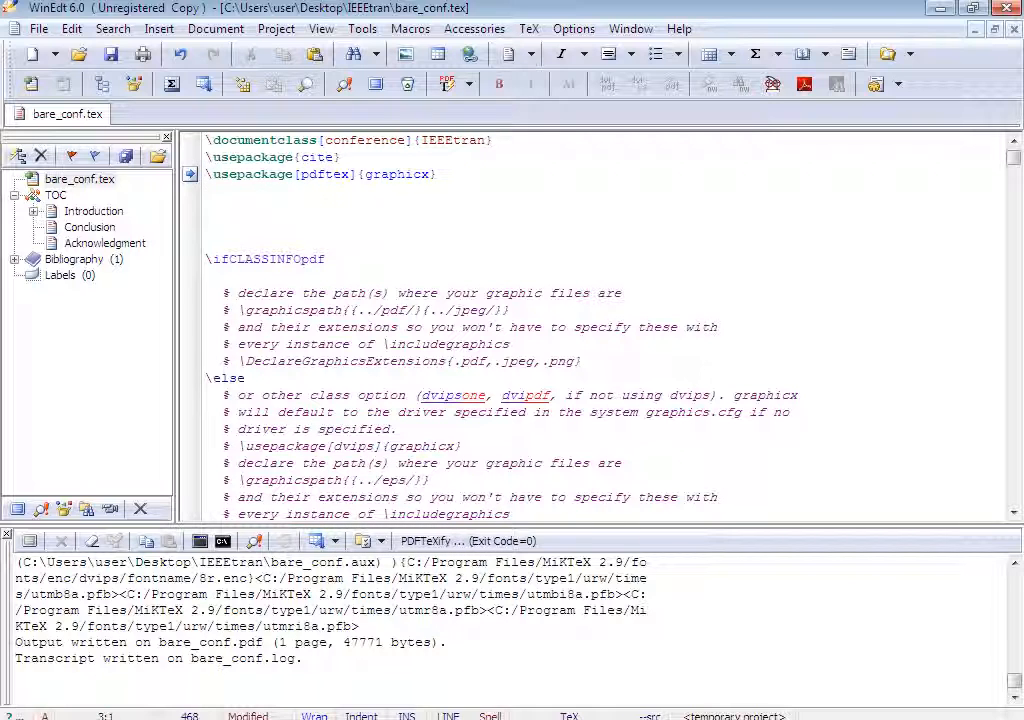
Delete the comment lines inside the \ifCLASSINFOpdf and \else branches of the graphics conditional.
{"action": "left_click_drag", "start_coordinate": [222, 293], "coordinate": [582, 361]}
{"action": "key", "text": "BackSpace"}
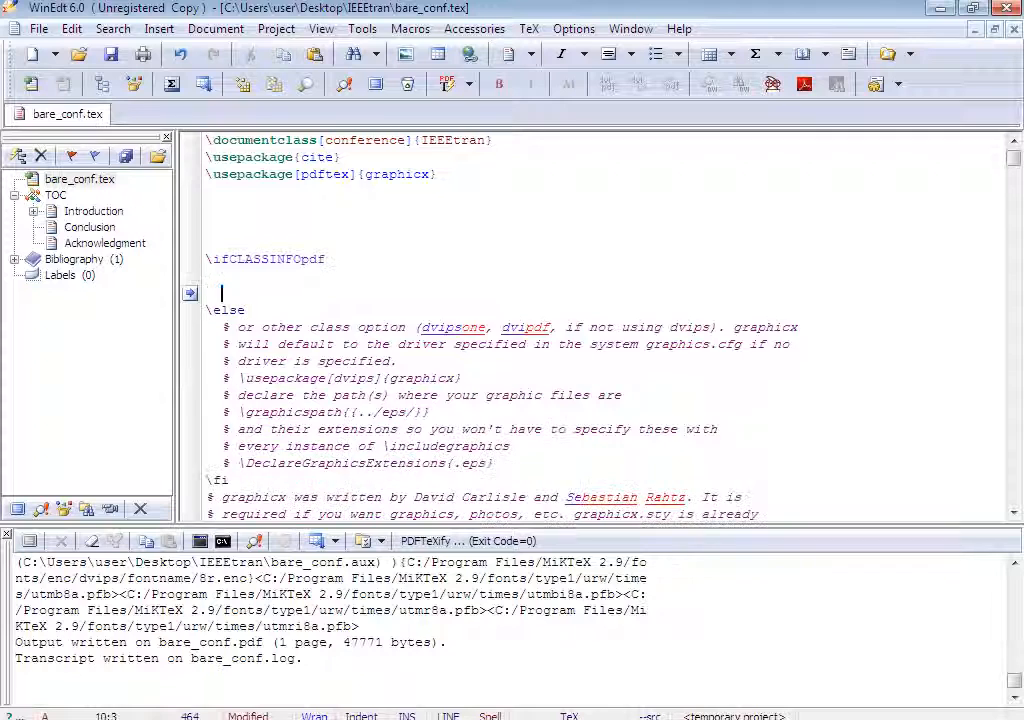
{"action": "left_click_drag", "start_coordinate": [221, 327], "coordinate": [494, 463]}
{"action": "key", "text": "BackSpace"}
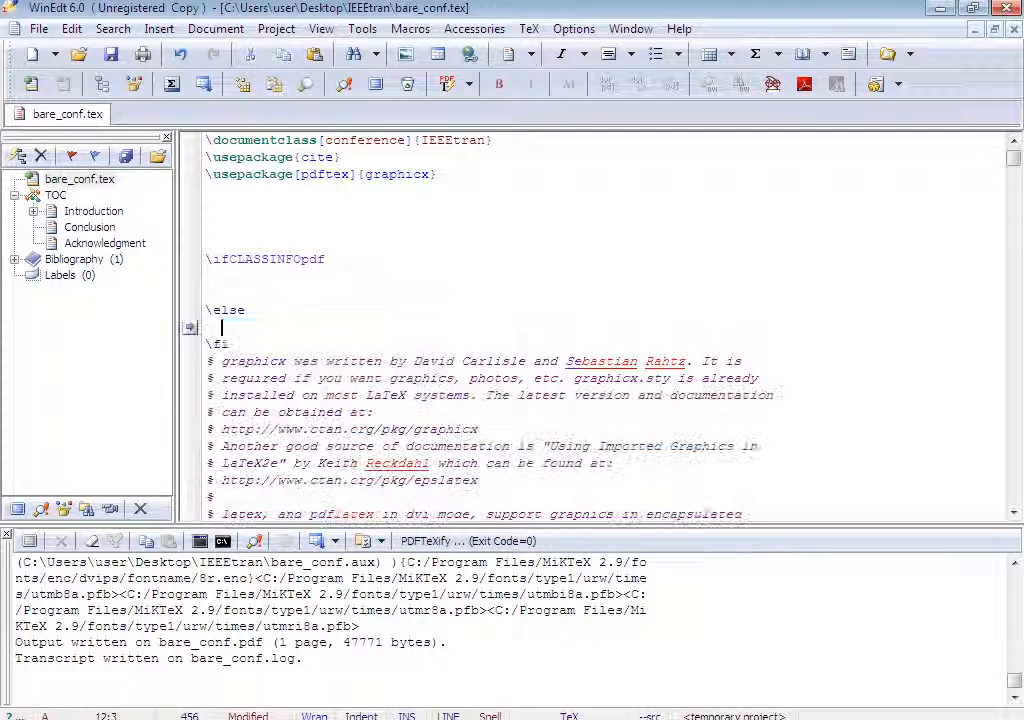
Delete the graphicx and pdflatex explanation comments following the \fi line.
{"action": "left_click_drag", "start_coordinate": [207, 361], "coordinate": [214, 497]}
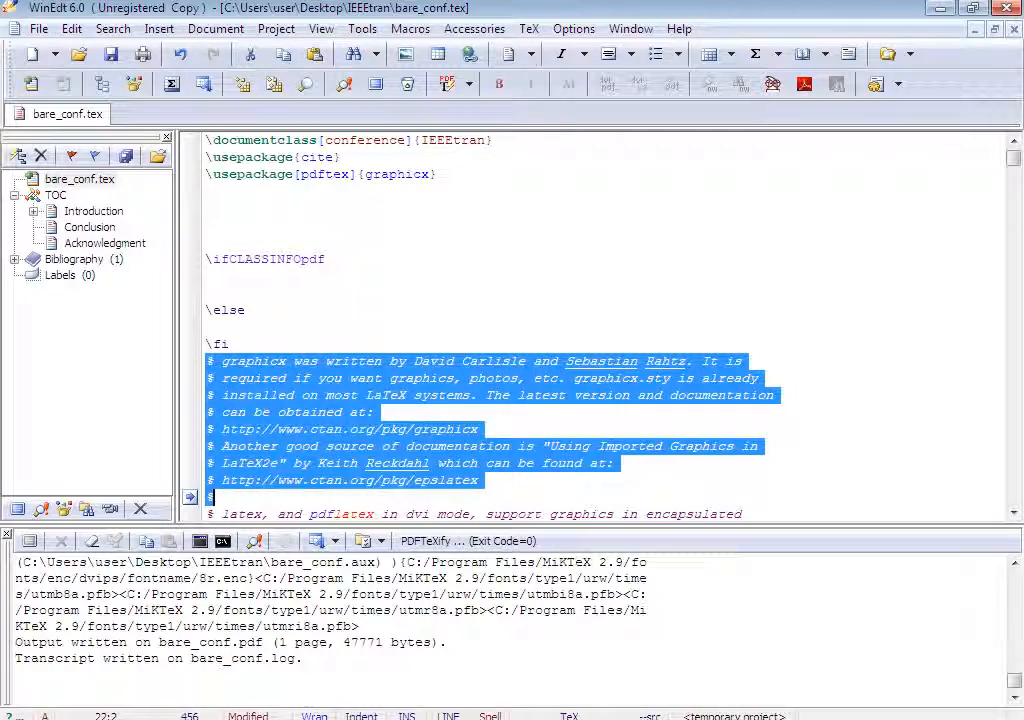
{"action": "key", "text": "BackSpace"}
{"action": "scroll", "coordinate": [600, 330], "scroll_direction": "down", "scroll_amount": 2}
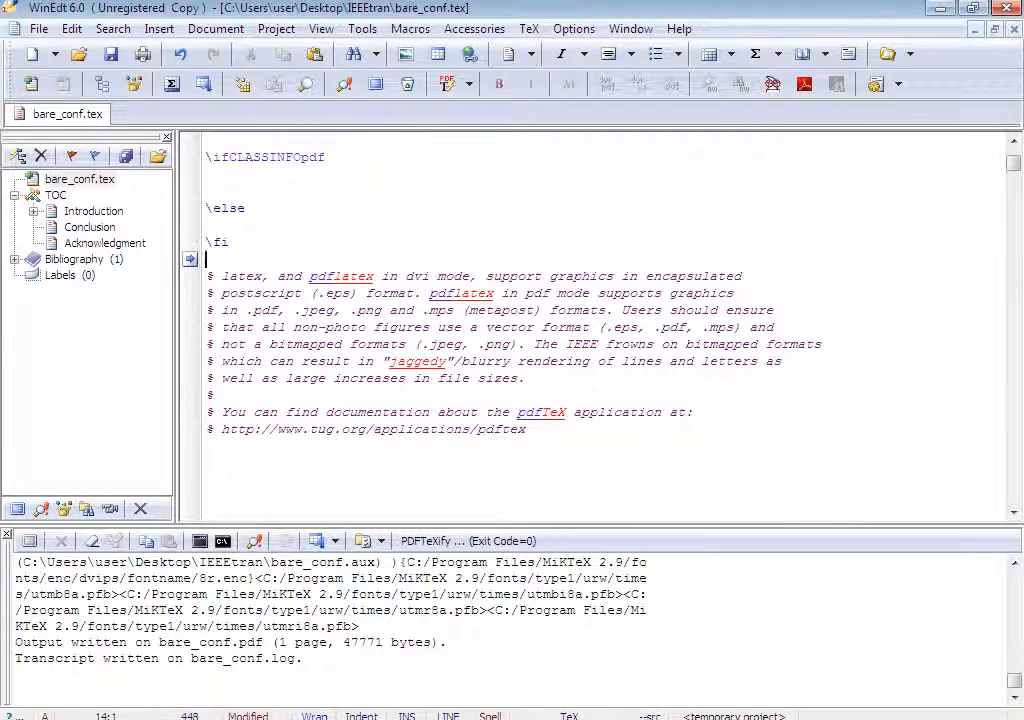
{"action": "left_click_drag", "start_coordinate": [207, 276], "coordinate": [207, 446]}
{"action": "key", "text": "BackSpace"}
{"action": "scroll", "coordinate": [600, 330], "scroll_direction": "down", "scroll_amount": 1}
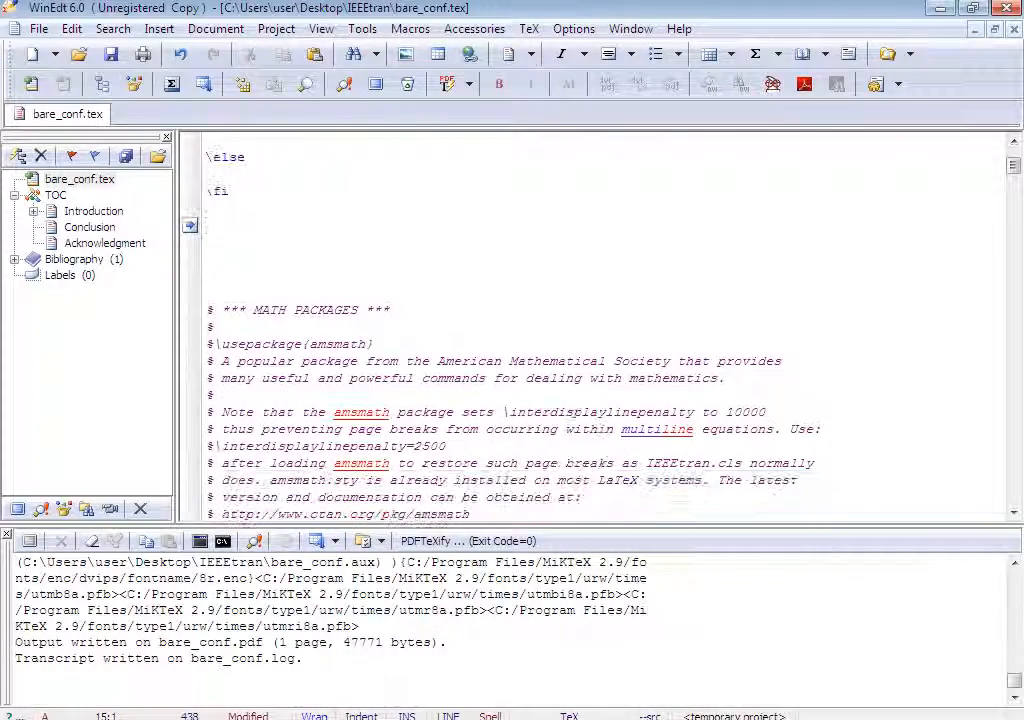
Move the \usepackage{amsmath} line from the math packages section up to line 4 below the graphicx package.
{"action": "key", "text": "shift+Home"}
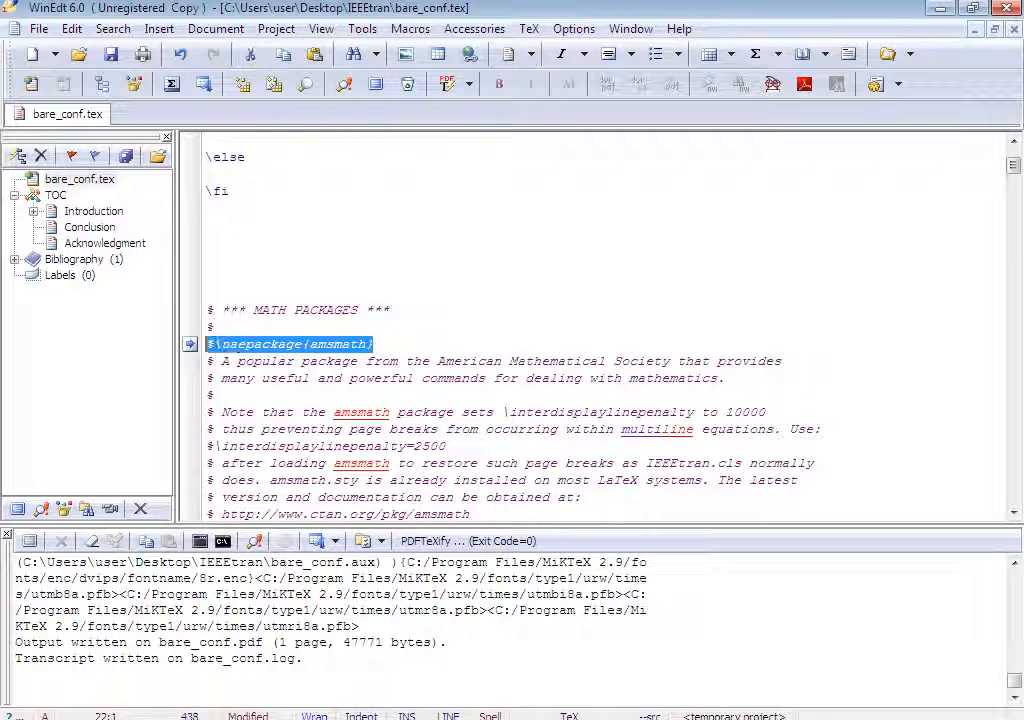
{"action": "key", "text": "BackSpace"}
{"action": "scroll", "coordinate": [600, 330], "scroll_direction": "up", "scroll_amount": 3}
{"action": "left_click", "coordinate": [207, 191]}
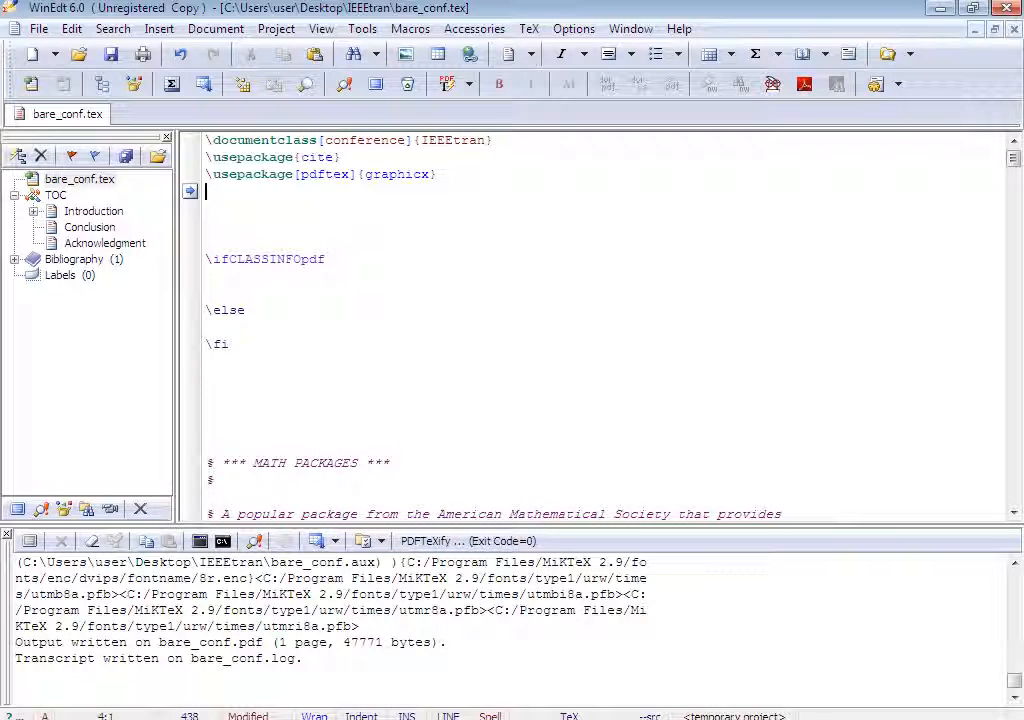
{"action": "key", "text": "ctrl+v"}
Delete the math packages comment block and the blank lines after it.
{"action": "scroll", "coordinate": [600, 330], "scroll_direction": "down", "scroll_amount": 5}
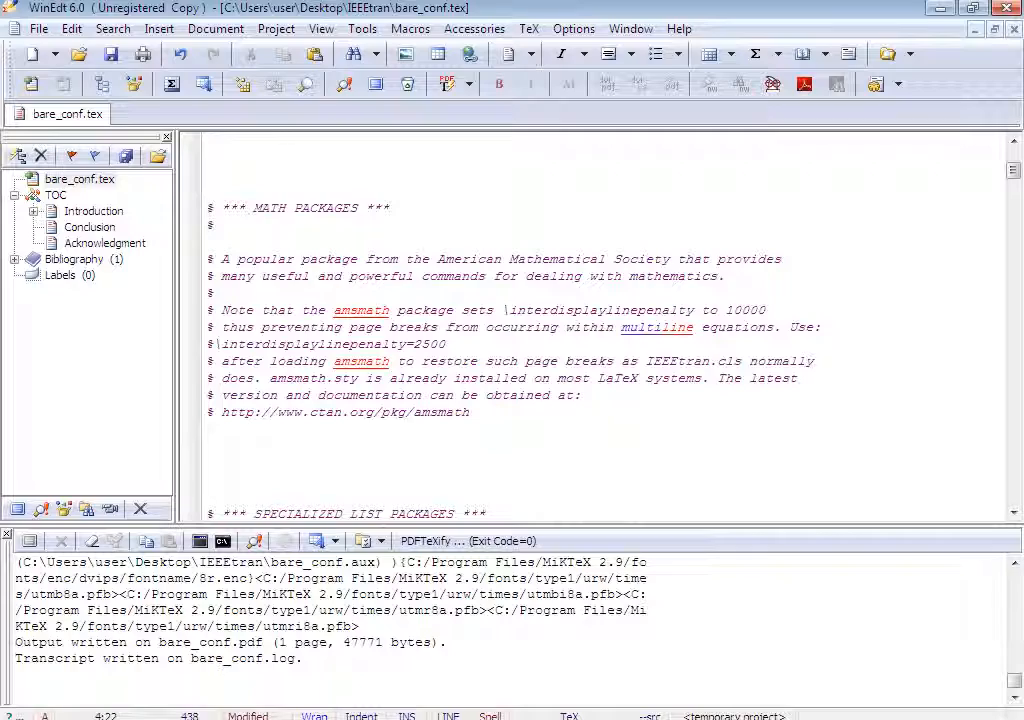
{"action": "left_click_drag", "start_coordinate": [212, 208], "coordinate": [530, 395]}
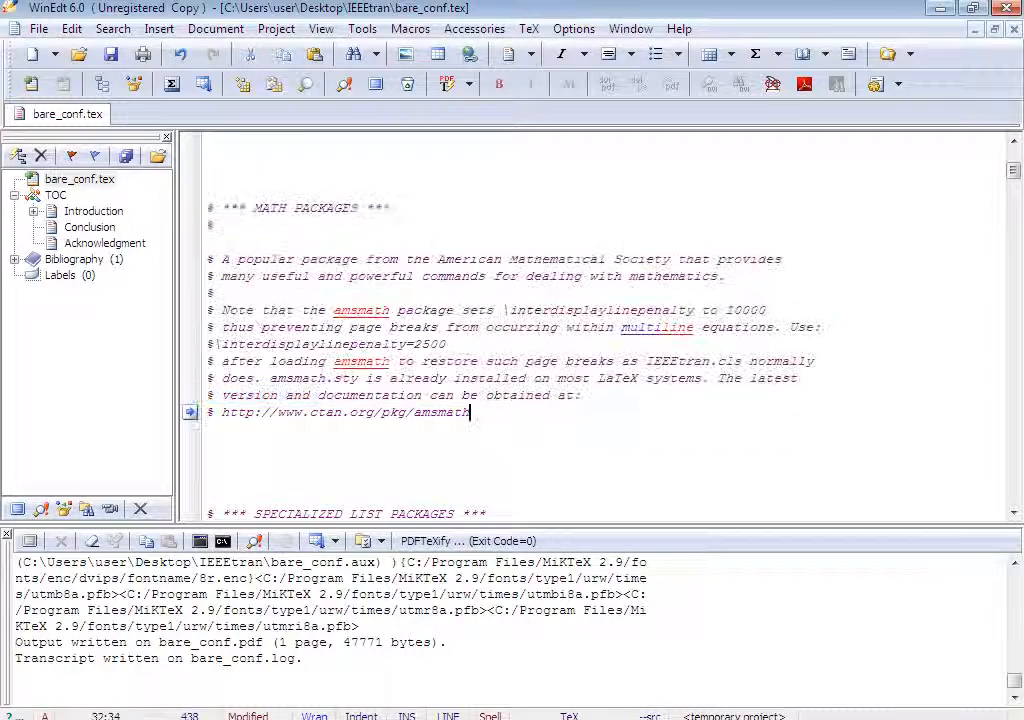
{"action": "left_click_drag", "start_coordinate": [470, 412], "coordinate": [510, 463]}
{"action": "key", "text": "Delete"}
{"action": "scroll", "coordinate": [600, 330], "scroll_direction": "down", "scroll_amount": 2}
{"action": "left_click", "coordinate": [207, 174]}
{"action": "key", "text": "Delete"}
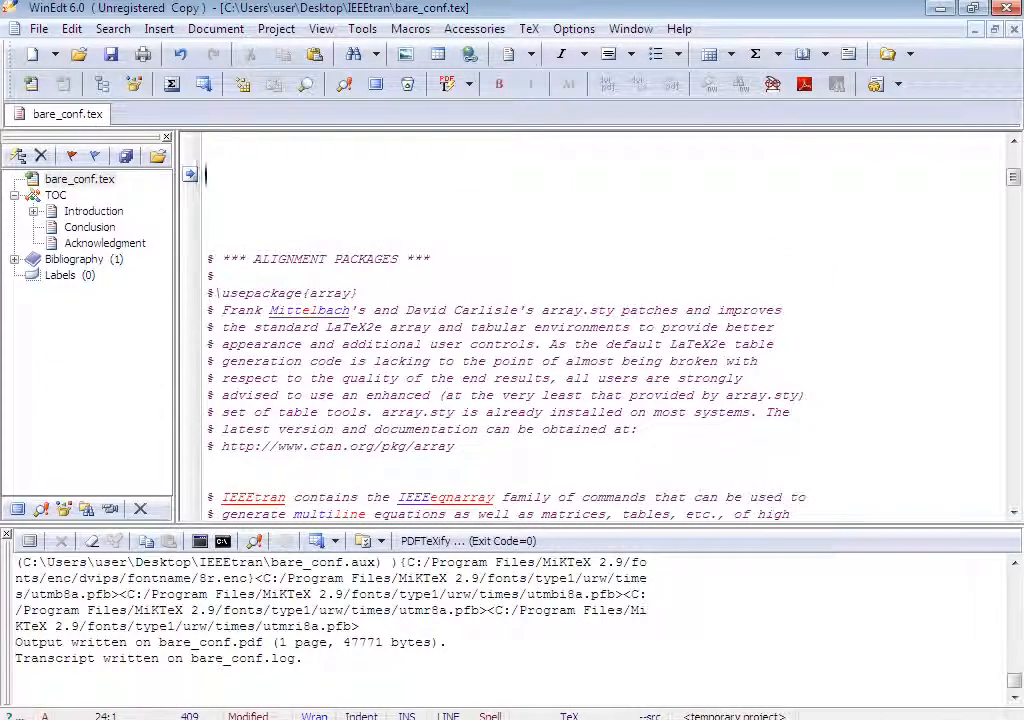
Delete the alignment packages comment block and the IEEEeqnarray comment paragraph.
{"action": "left_click_drag", "start_coordinate": [207, 191], "coordinate": [208, 478]}
{"action": "key", "text": "Delete"}
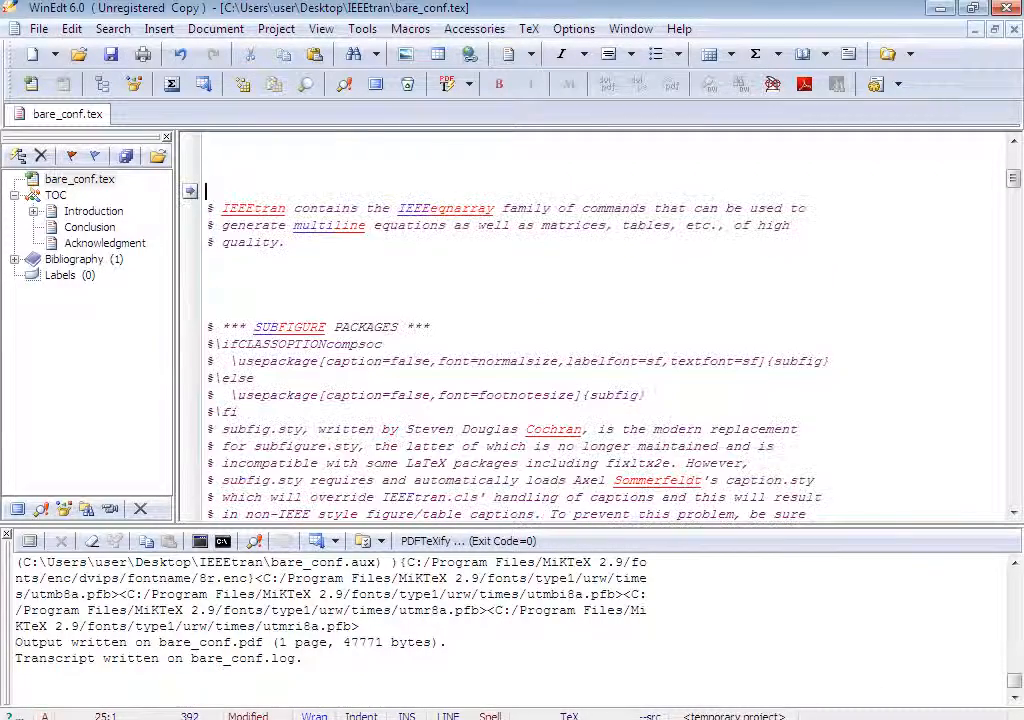
{"action": "left_click_drag", "start_coordinate": [207, 191], "coordinate": [208, 293]}
{"action": "key", "text": "Delete"}
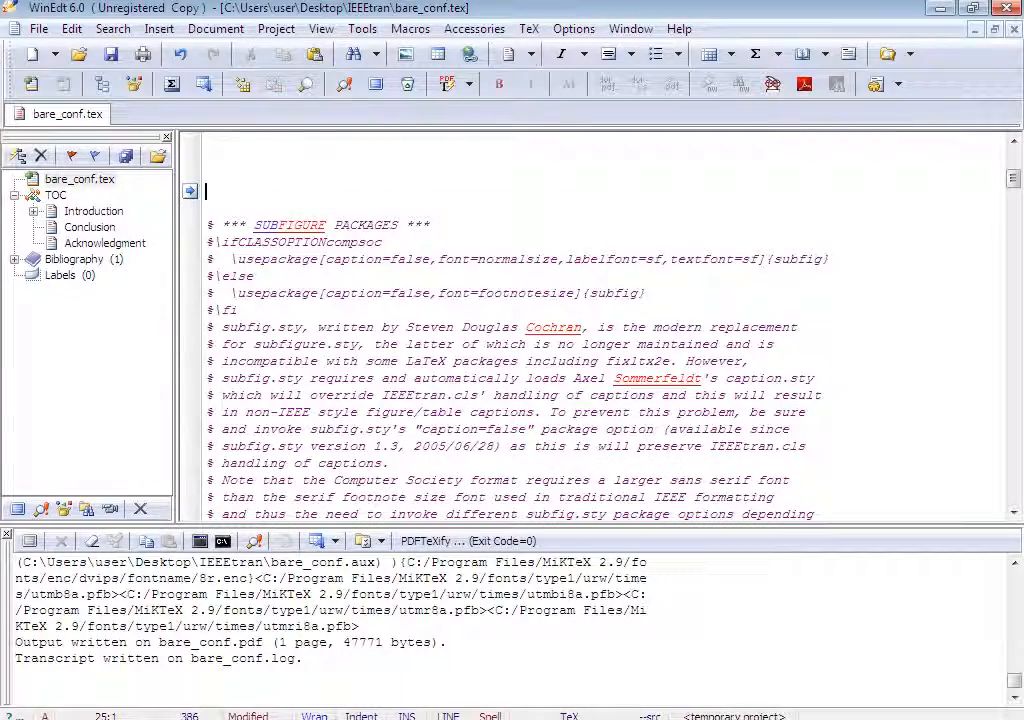
Delete the subfigure packages block and the fixltx2e comments in the float packages section.
{"action": "left_click_drag", "start_coordinate": [240, 225], "coordinate": [381, 157]}
{"action": "scroll", "coordinate": [381, 157], "scroll_direction": "up", "scroll_amount": 3}
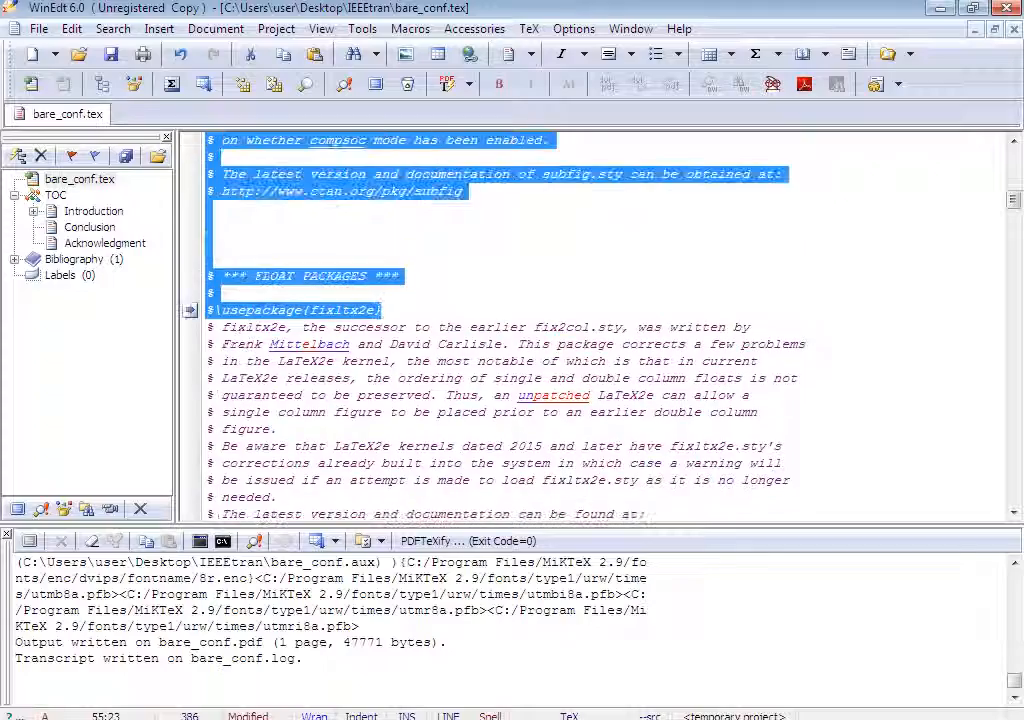
{"action": "key", "text": "Delete"}
{"action": "scroll", "coordinate": [381, 310], "scroll_direction": "up", "scroll_amount": 2}
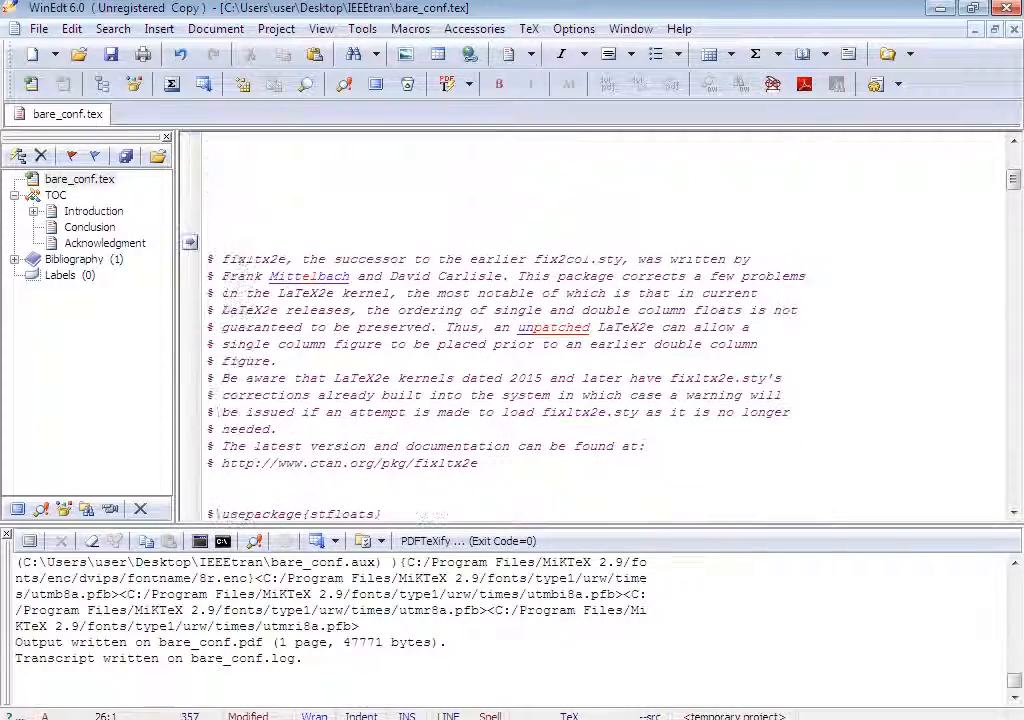
{"action": "left_click_drag", "start_coordinate": [208, 225], "coordinate": [480, 463]}
{"action": "key", "text": "Delete"}
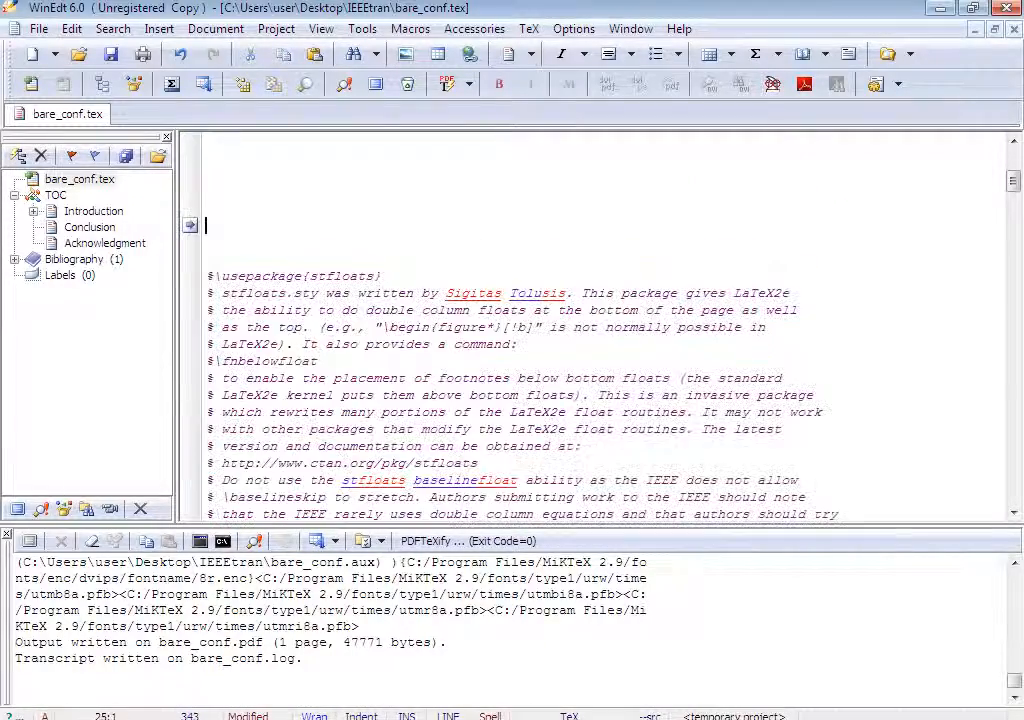
Delete the stfloats and dblfloatfix comments and the following package comment blocks before the margin warning.
{"action": "left_click_drag", "start_coordinate": [207, 174], "coordinate": [208, 412]}
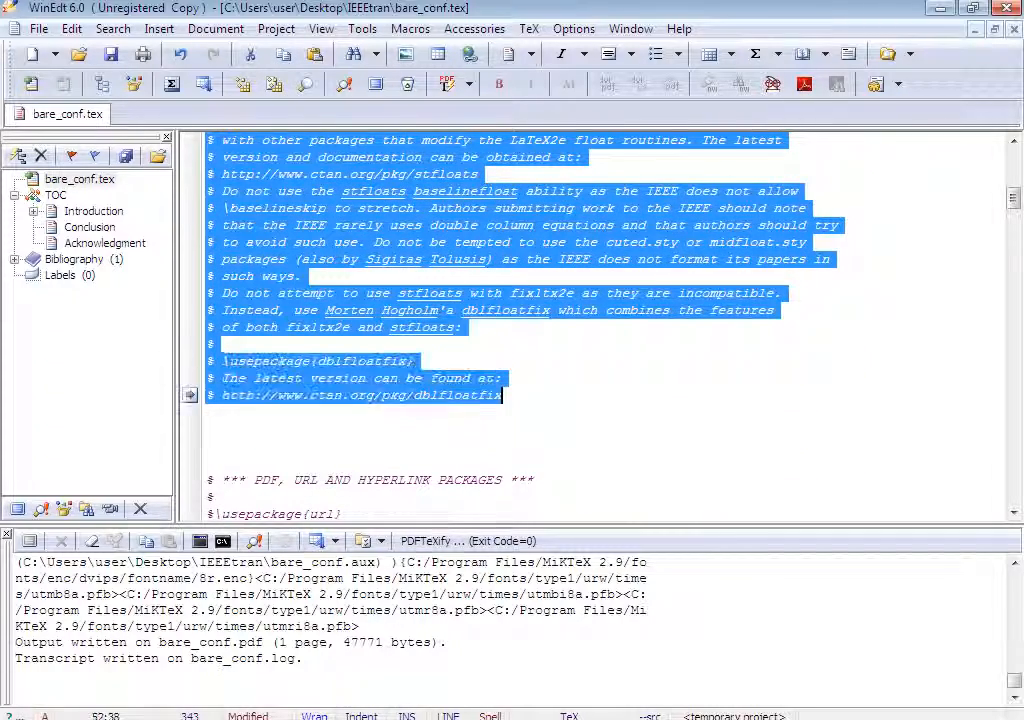
{"action": "key", "text": "Delete"}
{"action": "scroll", "coordinate": [600, 330], "scroll_direction": "up", "scroll_amount": 2}
{"action": "left_click_drag", "start_coordinate": [207, 174], "coordinate": [455, 430]}
{"action": "key", "text": "Delete"}
{"action": "scroll", "coordinate": [600, 330], "scroll_direction": "up", "scroll_amount": 2}
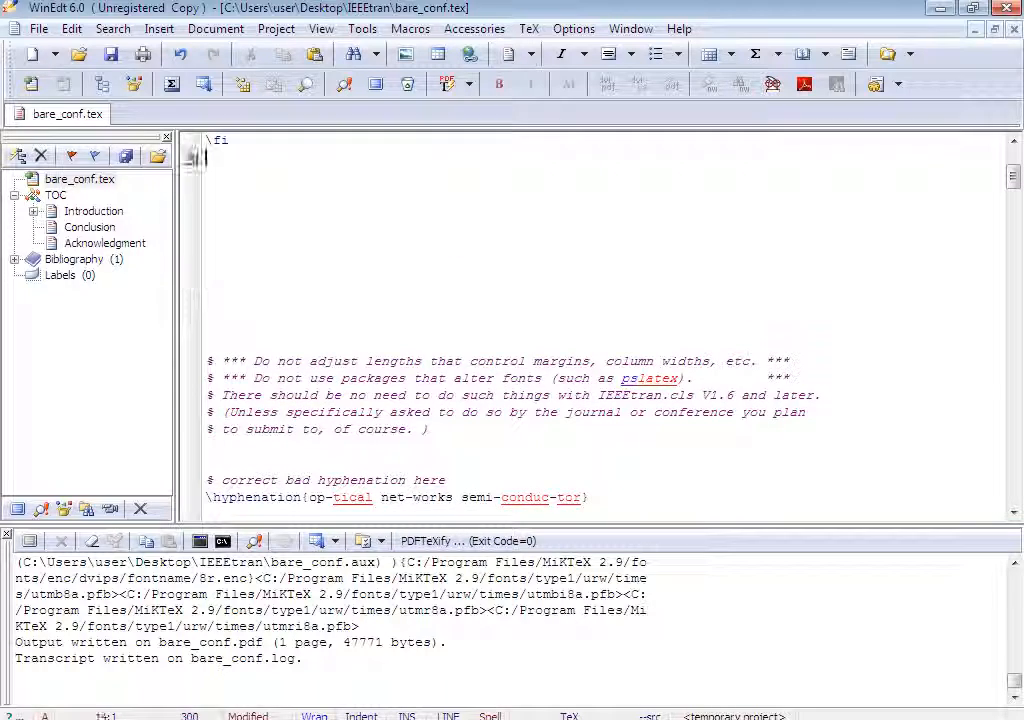
Delete the margin warning comment block, the blank line after it and the hyphenation comment line.
{"action": "left_click_drag", "start_coordinate": [207, 157], "coordinate": [207, 447]}
{"action": "key", "text": "Delete"}
{"action": "scroll", "coordinate": [600, 330], "scroll_direction": "up", "scroll_amount": 2}
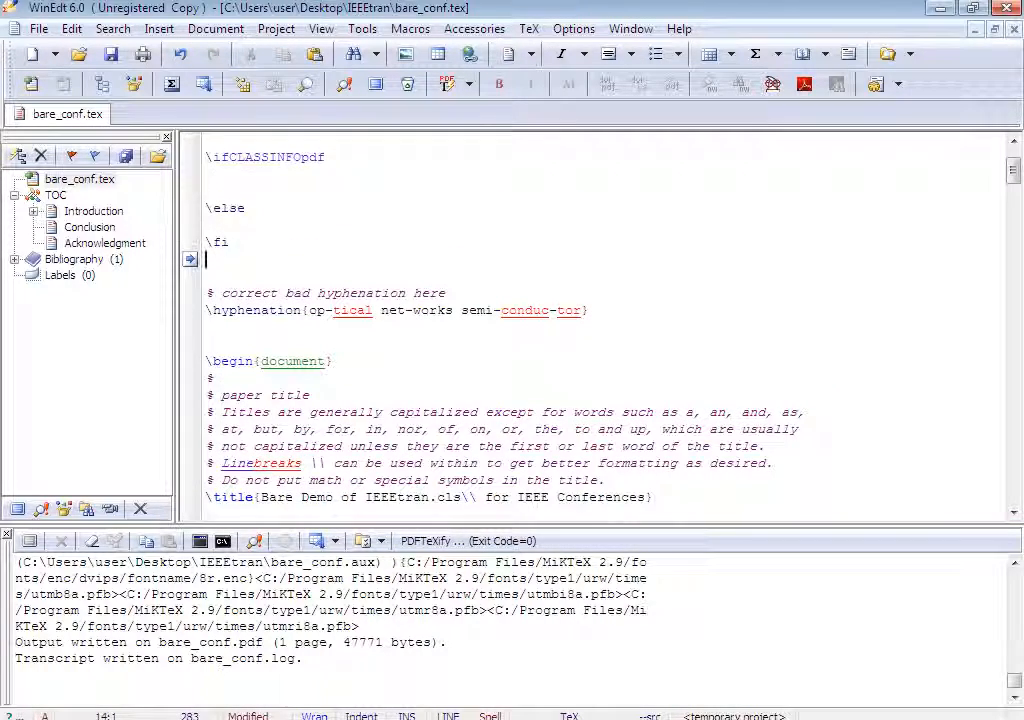
{"action": "key", "text": "Delete"}
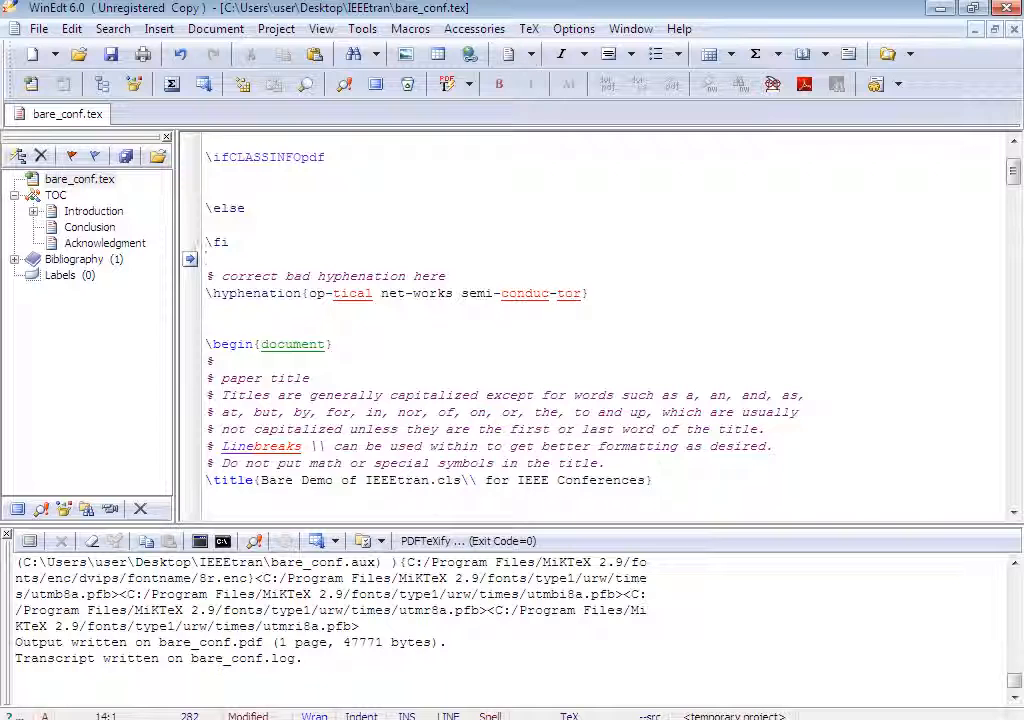
{"action": "left_click_drag", "start_coordinate": [207, 276], "coordinate": [448, 276]}
{"action": "key", "text": "Delete"}
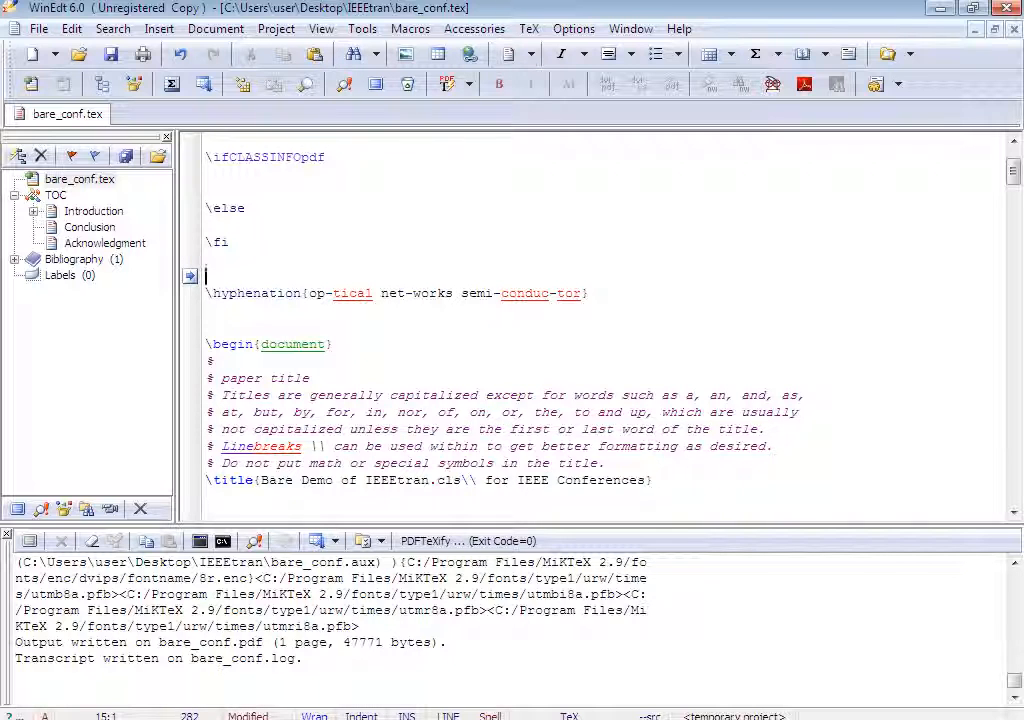
Delete the paper title comment block after \begin{document} and change the title to "A sample IEEE paper on Latex".
{"action": "left_click_drag", "start_coordinate": [207, 361], "coordinate": [605, 463]}
{"action": "key", "text": "Delete"}
{"action": "left_click", "coordinate": [365, 378]}
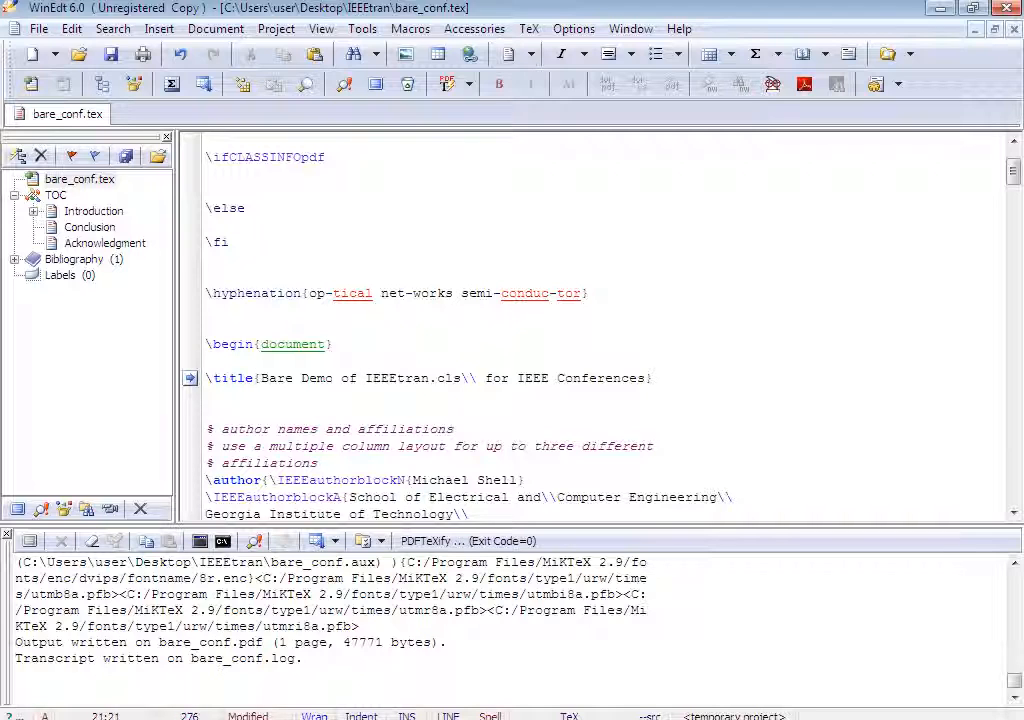
{"action": "left_click_drag", "start_coordinate": [261, 378], "coordinate": [462, 378]}
{"action": "type", "text": "A samp"}
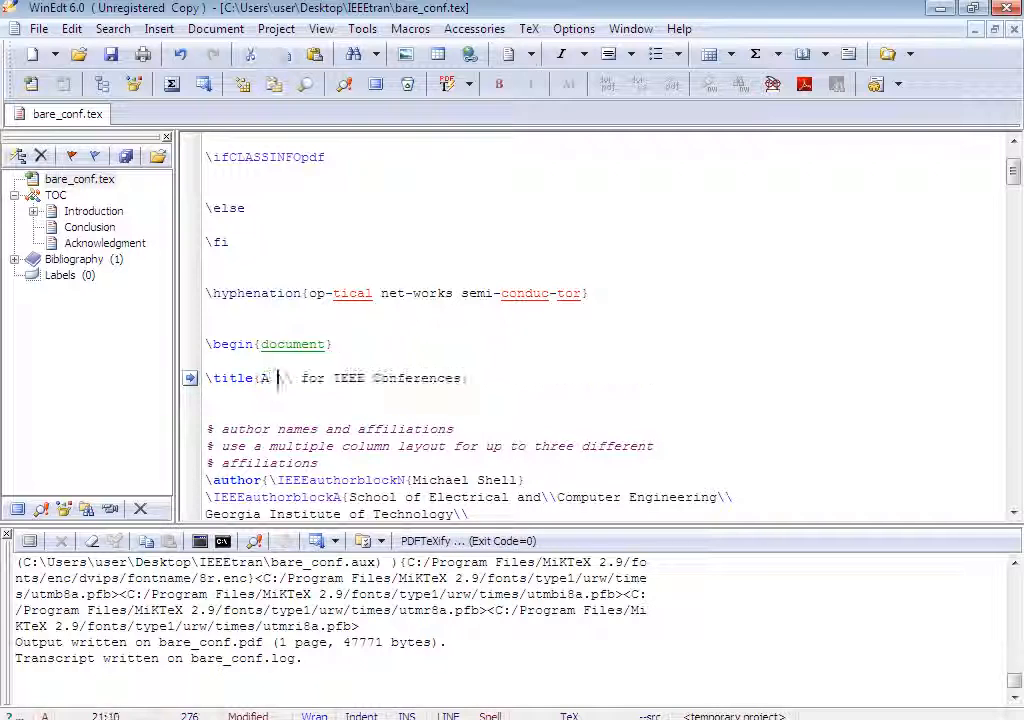
{"action": "type", "text": "le IEEE pap"}
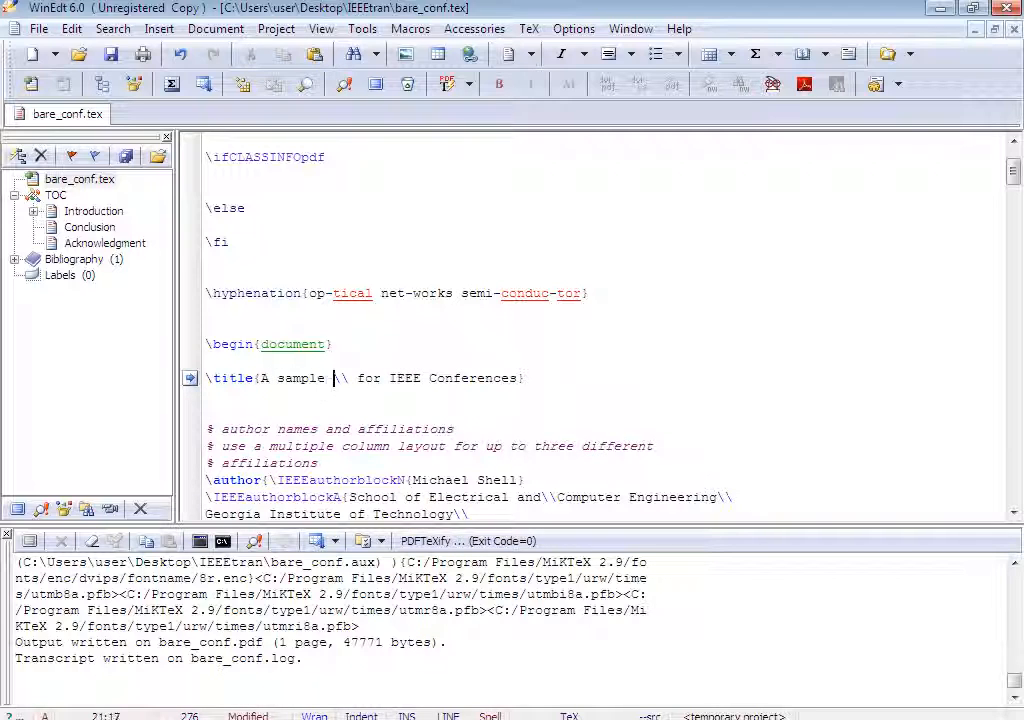
{"action": "type", "text": "er on Latex"}
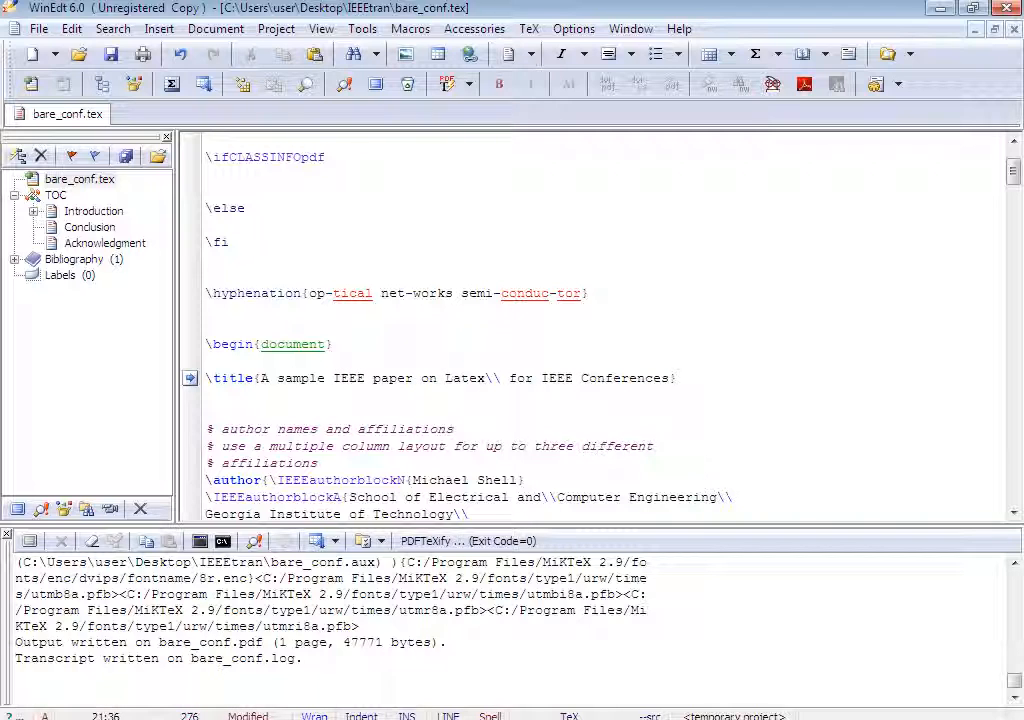
Replace the first author's name in the author block with "First Author".
{"action": "left_click", "coordinate": [446, 430]}
{"action": "scroll", "coordinate": [446, 430], "scroll_direction": "down", "scroll_amount": 2}
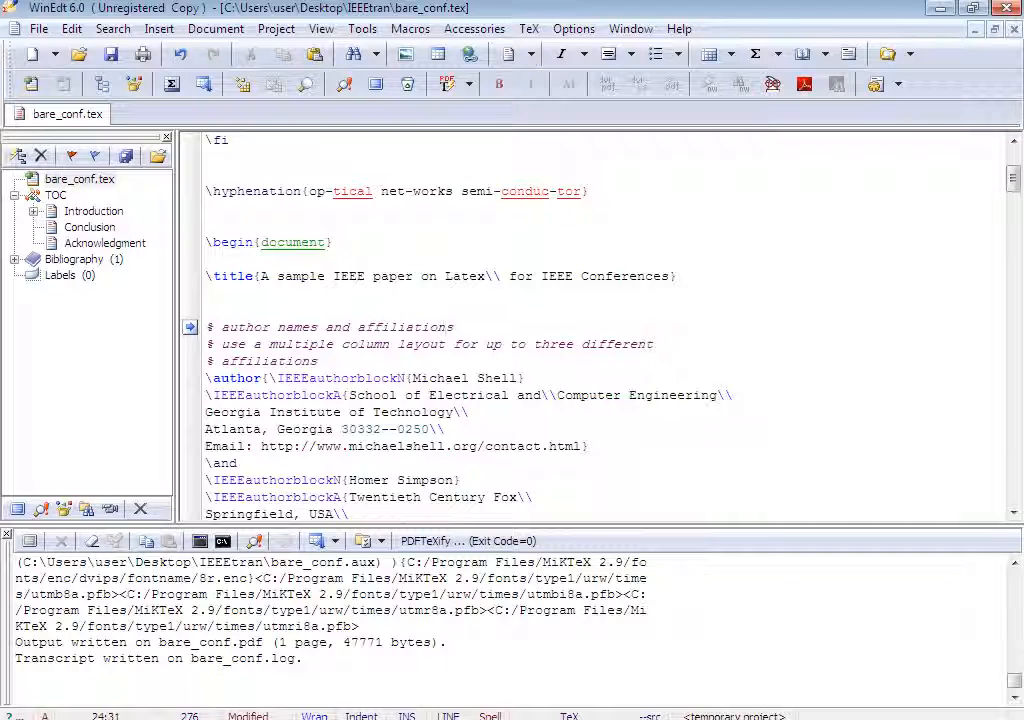
{"action": "left_click", "coordinate": [302, 378]}
{"action": "left_click_drag", "start_coordinate": [412, 378], "coordinate": [512, 378]}
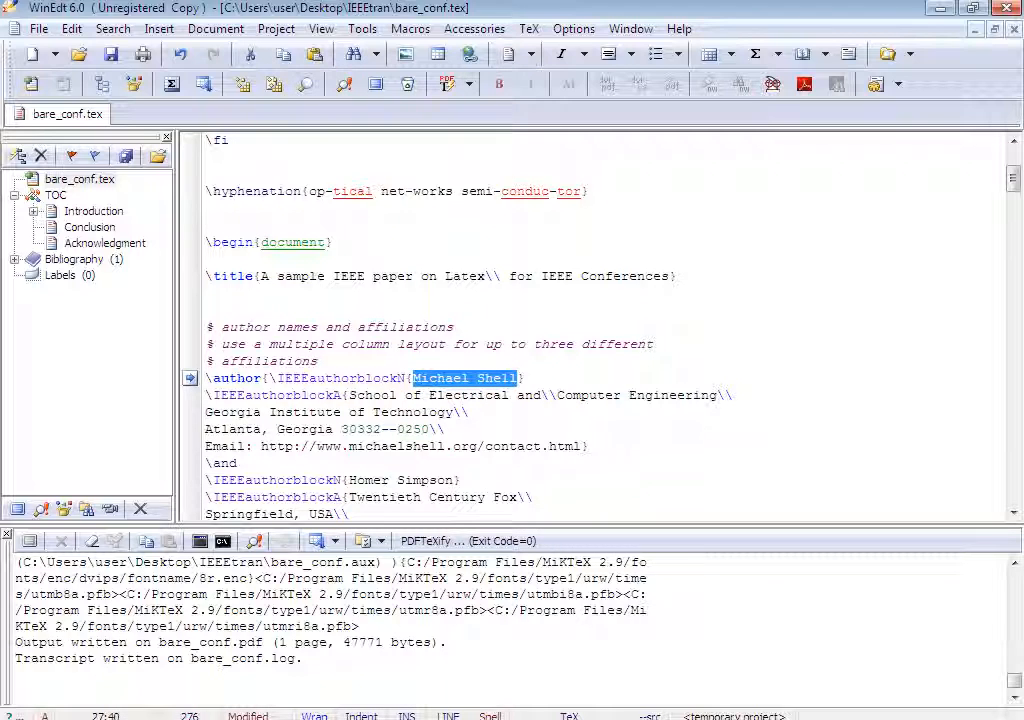
{"action": "type", "text": "First Author"}
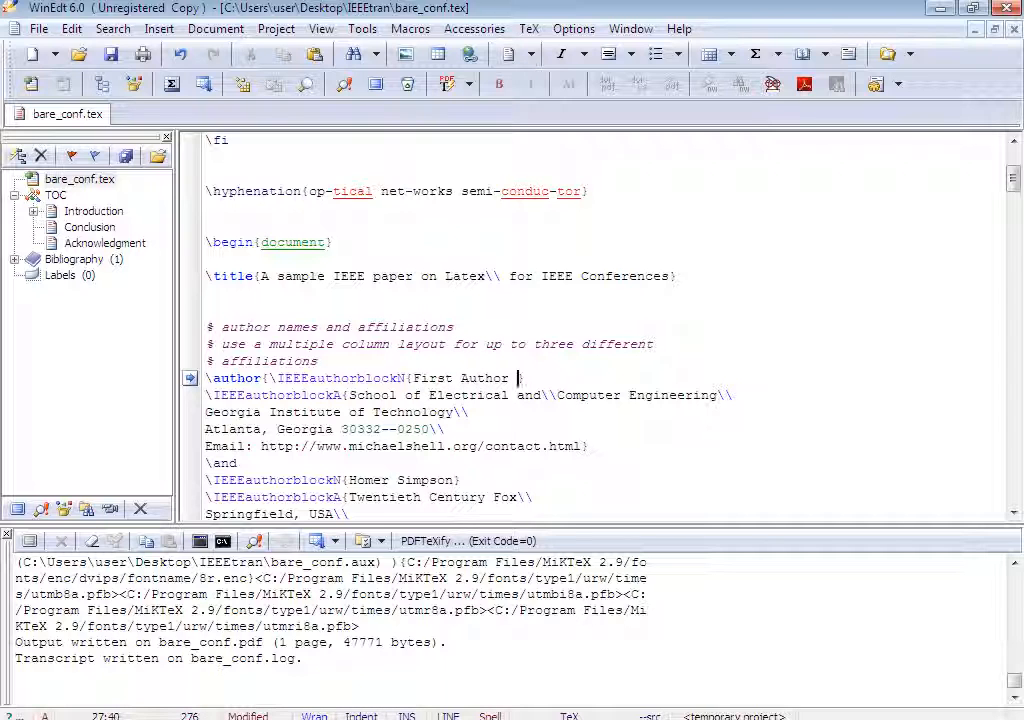
Delete the thanks comment and the alternative multi-affiliation author format comment blocks after the author block.
{"action": "scroll", "coordinate": [600, 330], "scroll_direction": "down", "scroll_amount": 3}
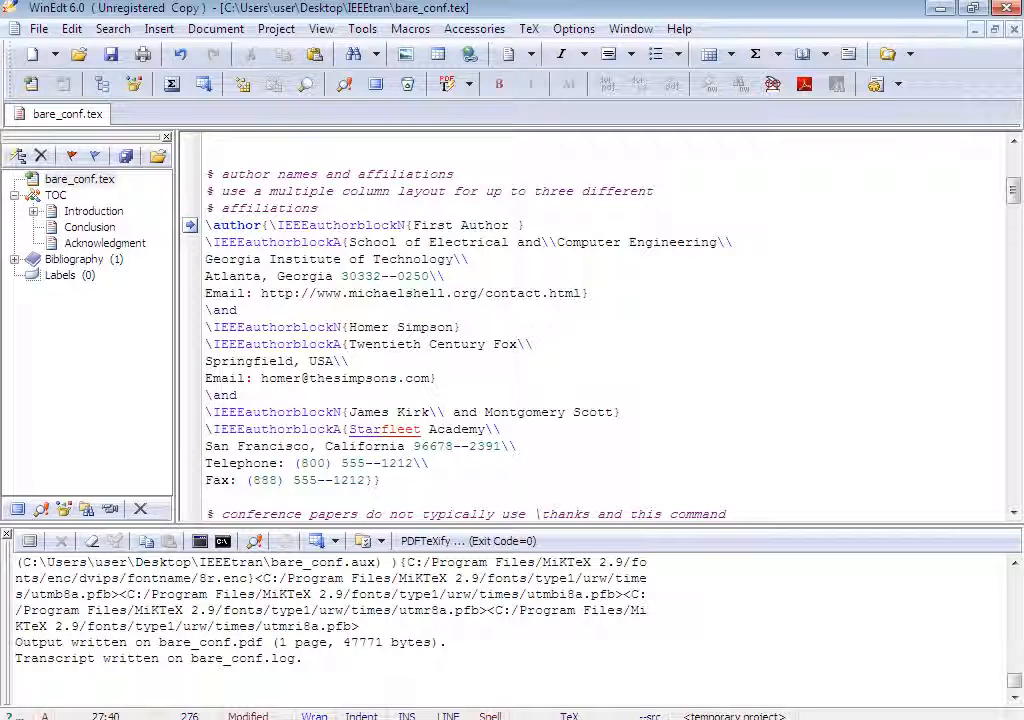
{"action": "scroll", "coordinate": [416, 180], "scroll_direction": "down", "scroll_amount": 5}
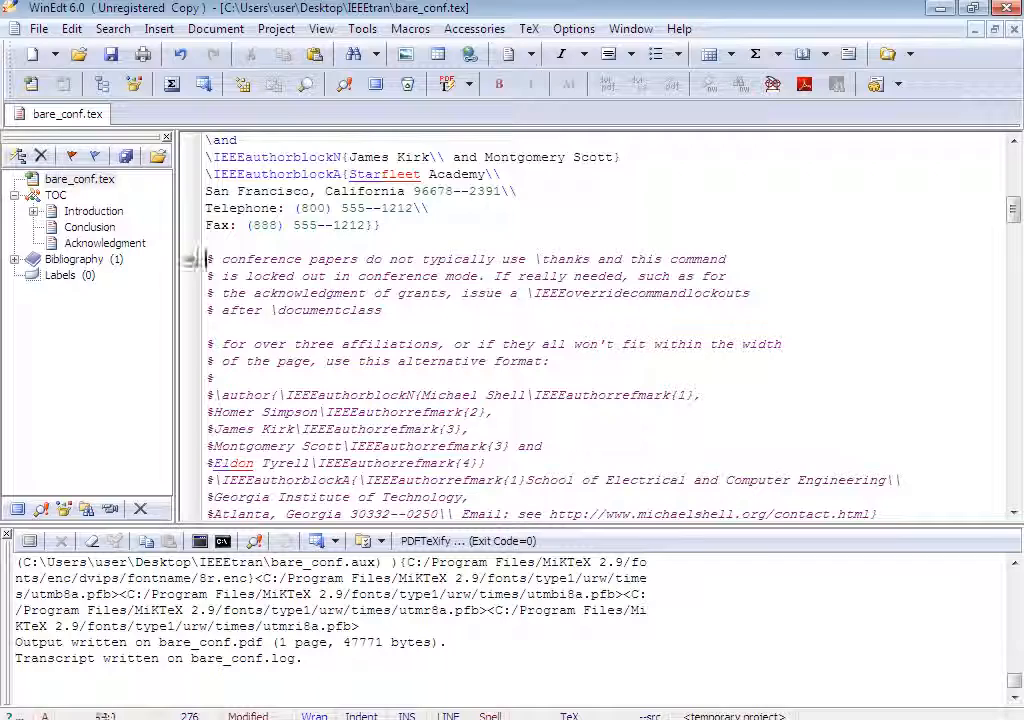
{"action": "left_click_drag", "start_coordinate": [207, 259], "coordinate": [468, 497]}
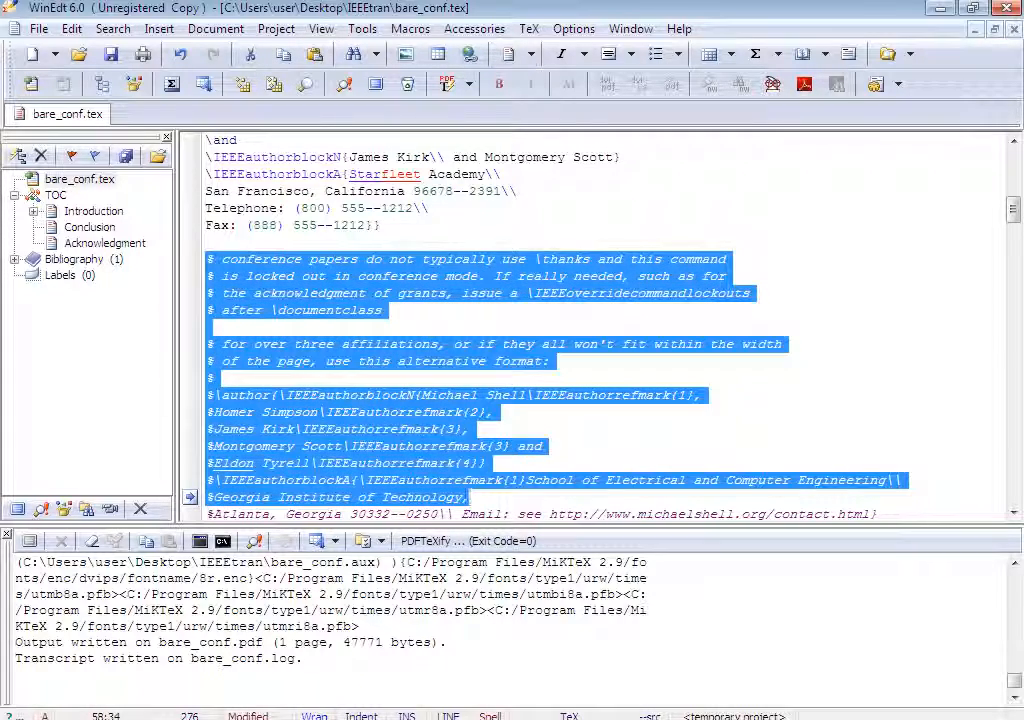
{"action": "key", "text": "Delete"}
{"action": "key", "text": "shift+Down"}
{"action": "key", "text": "shift+Down"}
{"action": "key", "text": "shift+Down"}
{"action": "key", "text": "shift+Down"}
{"action": "key", "text": "shift+Down"}
{"action": "key", "text": "shift+Down"}
{"action": "key", "text": "shift+Down"}
{"action": "key", "text": "shift+Down"}
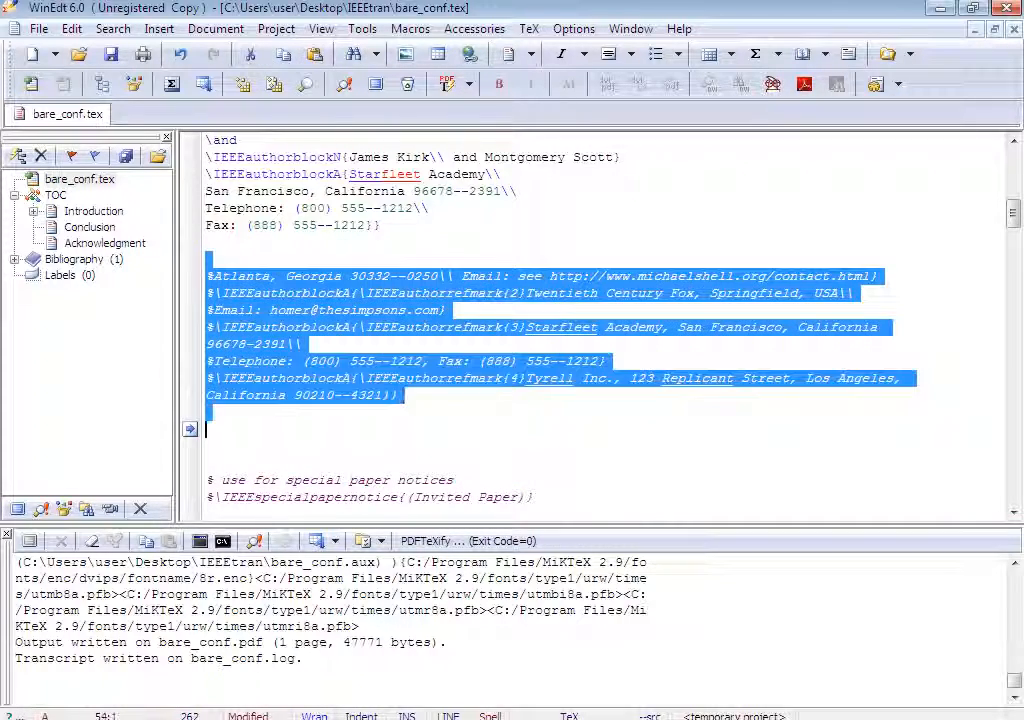
{"action": "key", "text": "Delete"}
{"action": "key", "text": "shift+Down"}
{"action": "key", "text": "shift+Down"}
{"action": "key", "text": "shift+Down"}
{"action": "key", "text": "shift+Down"}
{"action": "key", "text": "shift+Down"}
{"action": "key", "text": "shift+Down"}
{"action": "key", "text": "Delete"}
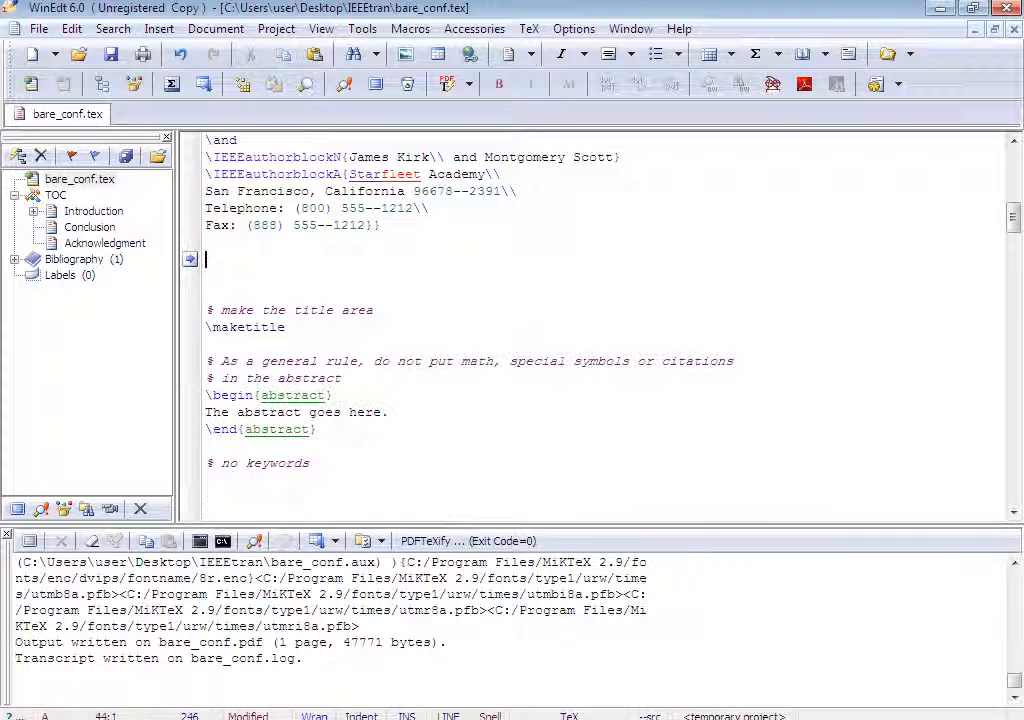
Copy the sentence "The abstract goes here." and paste it repeatedly to lengthen the abstract.
{"action": "scroll", "coordinate": [600, 330], "scroll_direction": "down", "scroll_amount": 1}
{"action": "left_click_drag", "start_coordinate": [388, 361], "coordinate": [207, 361]}
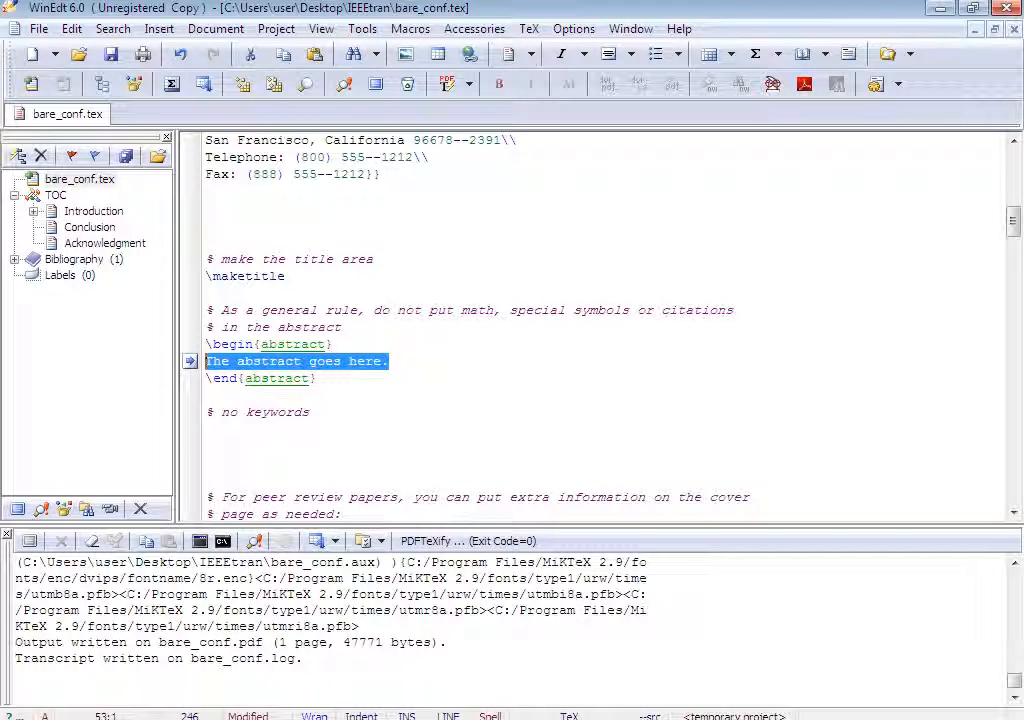
{"action": "key", "text": "ctrl+c"}
{"action": "key", "text": "ctrl+v"}
{"action": "key", "text": "ctrl+v"}
{"action": "key", "text": "ctrl+v"}
{"action": "key", "text": "ctrl+v"}
{"action": "key", "text": "ctrl+v"}
{"action": "key", "text": "ctrl+v"}
{"action": "key", "text": "ctrl+v"}
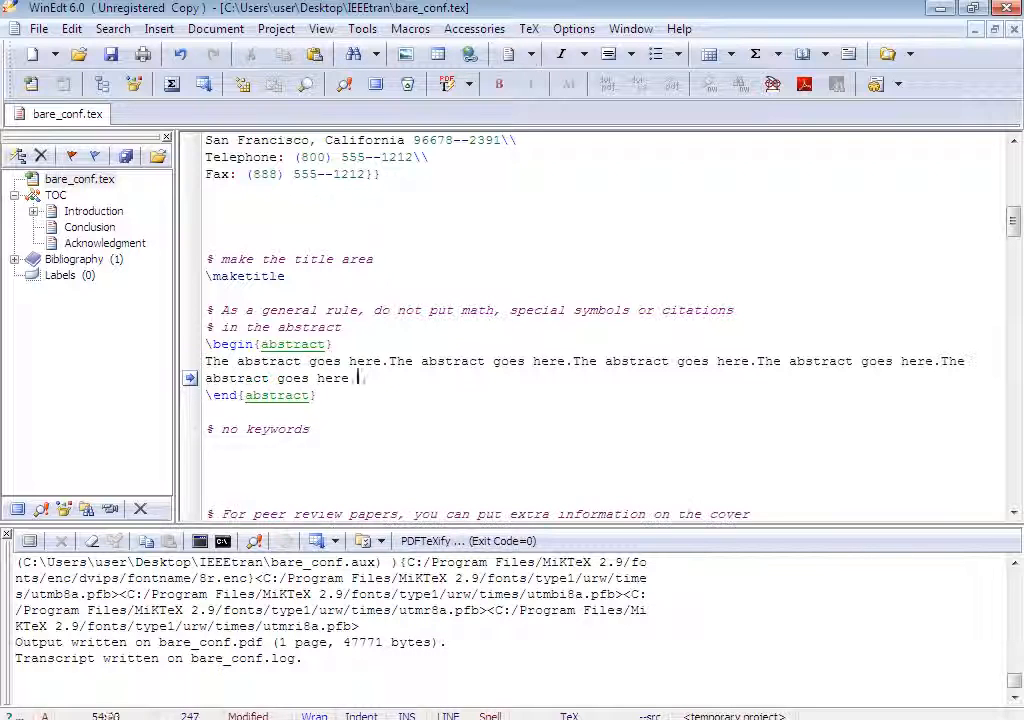
{"action": "key", "text": "ctrl+v"}
{"action": "key", "text": "ctrl+v"}
{"action": "key", "text": "ctrl+v"}
{"action": "key", "text": "ctrl+v"}
{"action": "key", "text": "ctrl+v"}
{"action": "key", "text": "ctrl+v"}
{"action": "key", "text": "ctrl+v"}
{"action": "key", "text": "ctrl+v"}
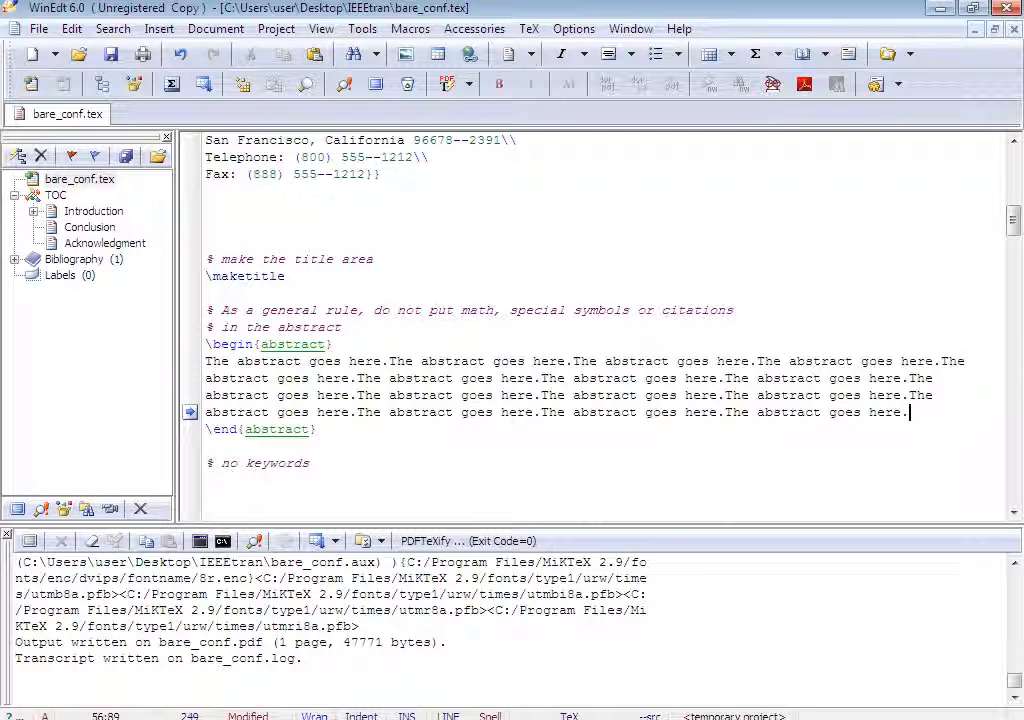
Scroll through the document body to review the sections, figure and table comments.
{"action": "scroll", "coordinate": [600, 325], "scroll_direction": "down", "scroll_amount": 4}
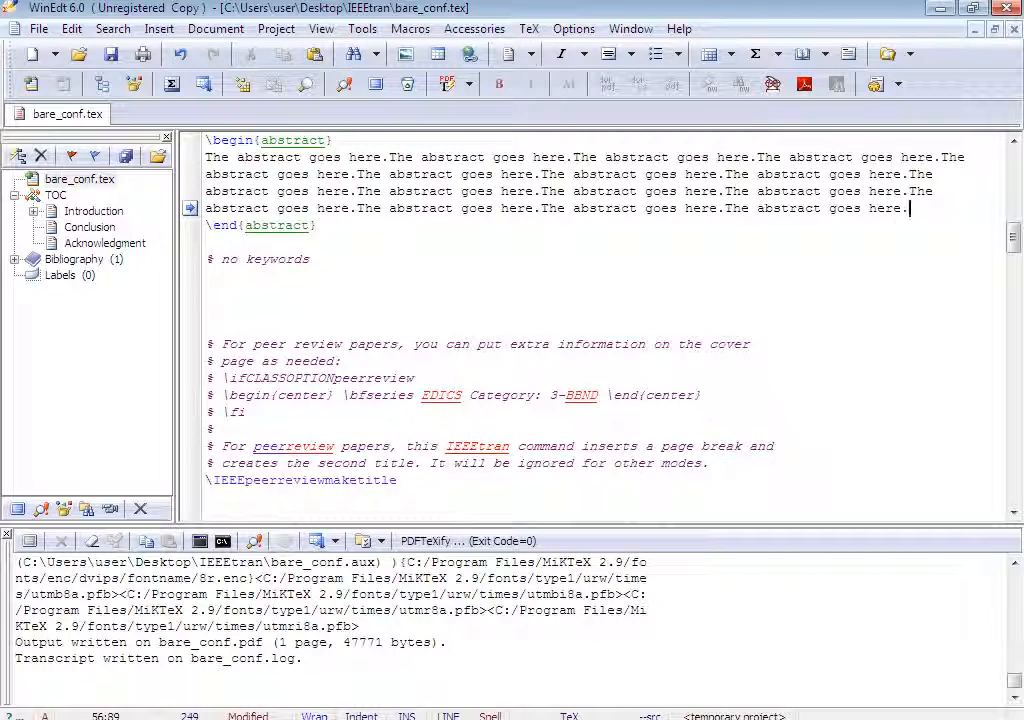
{"action": "scroll", "coordinate": [600, 325], "scroll_direction": "up", "scroll_amount": 2}
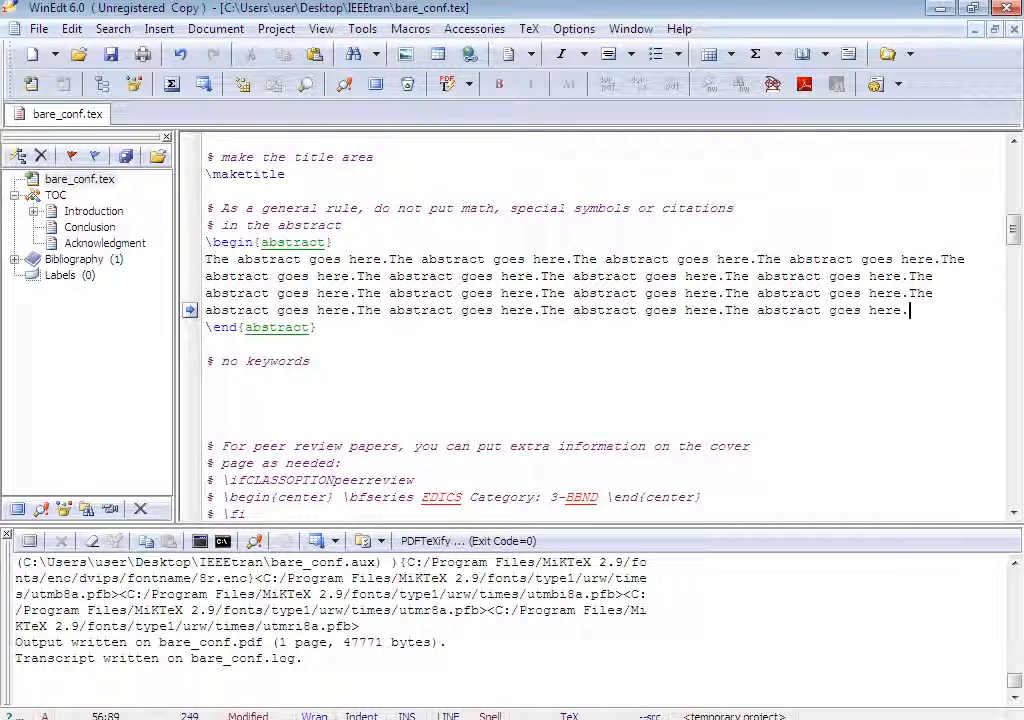
{"action": "left_click_drag", "start_coordinate": [214, 361], "coordinate": [205, 361]}
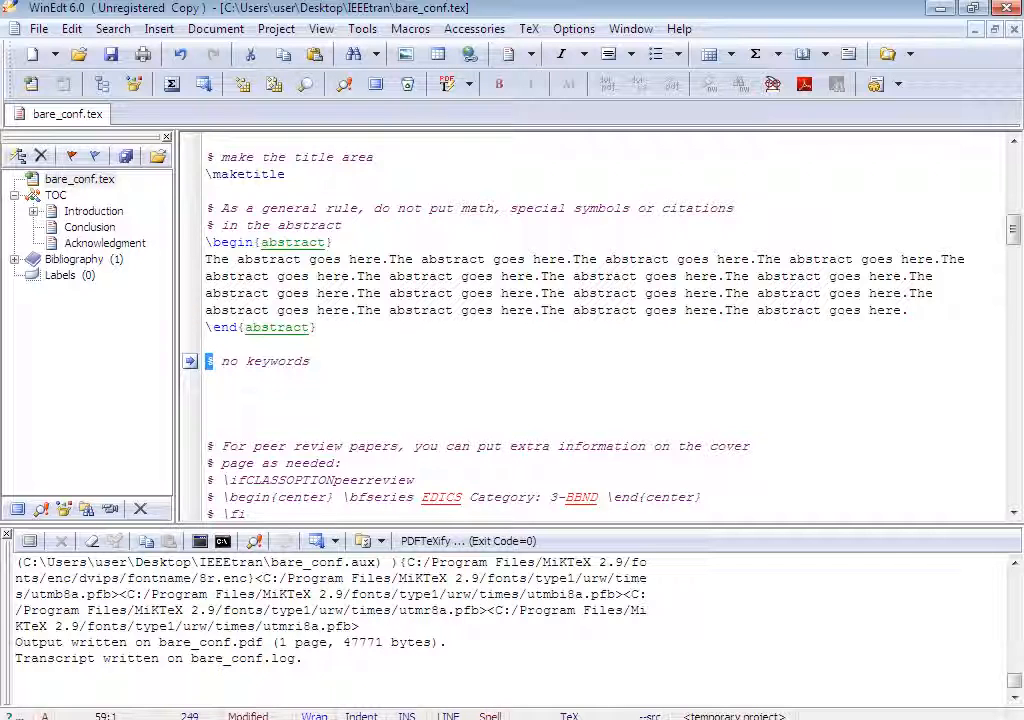
{"action": "scroll", "coordinate": [595, 325], "scroll_direction": "down", "scroll_amount": 7}
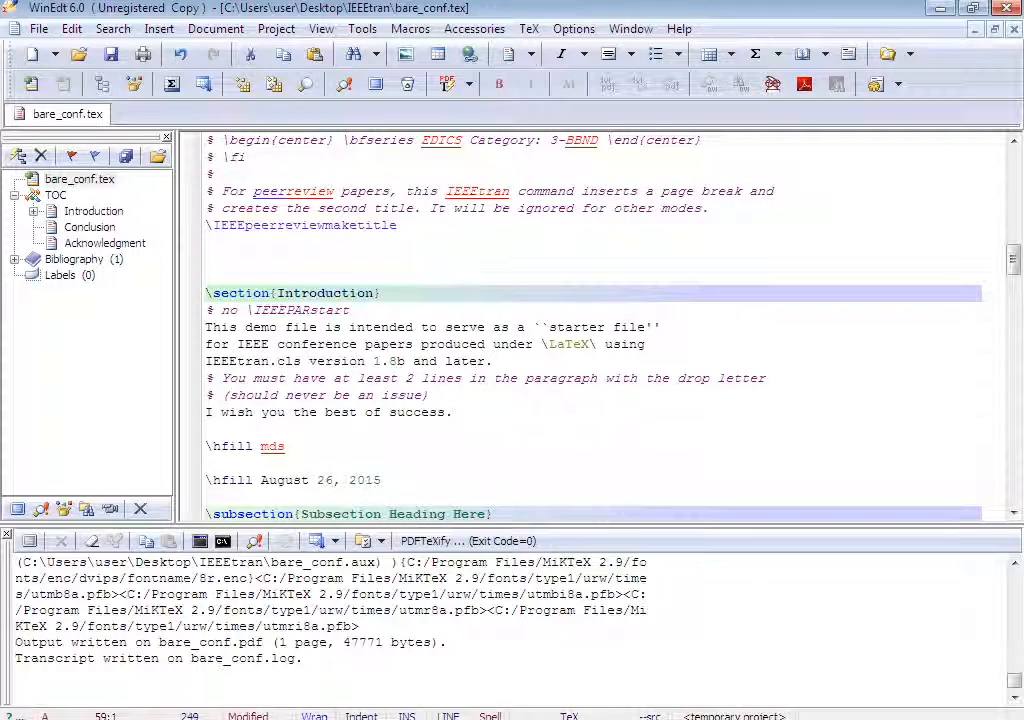
{"action": "scroll", "coordinate": [595, 325], "scroll_direction": "down", "scroll_amount": 1}
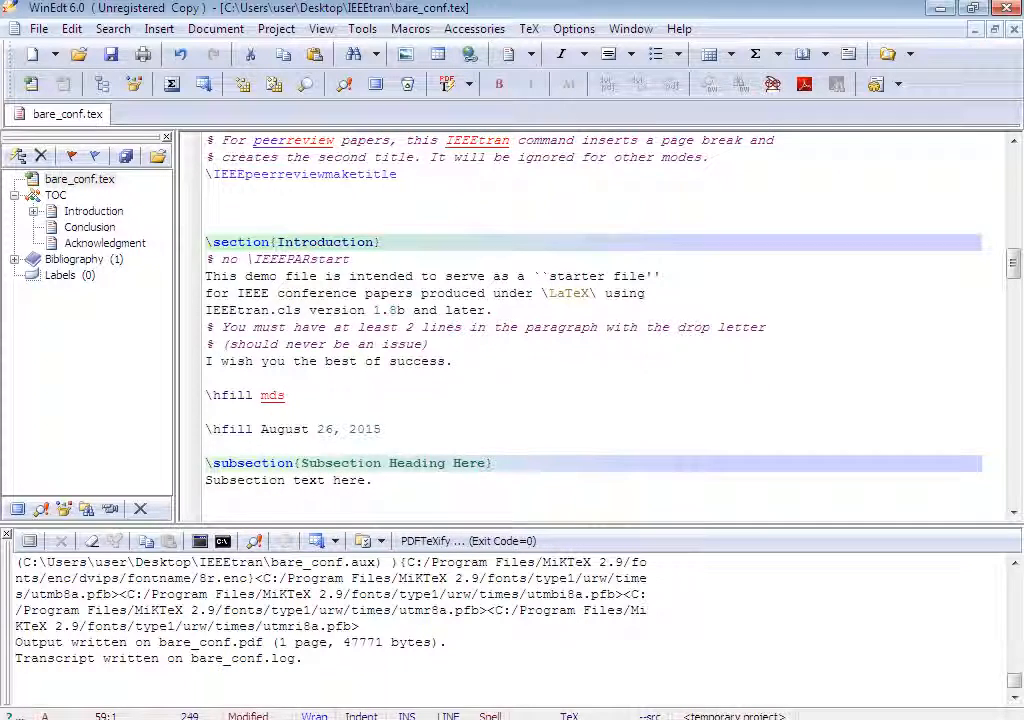
{"action": "scroll", "coordinate": [595, 325], "scroll_direction": "down", "scroll_amount": 4}
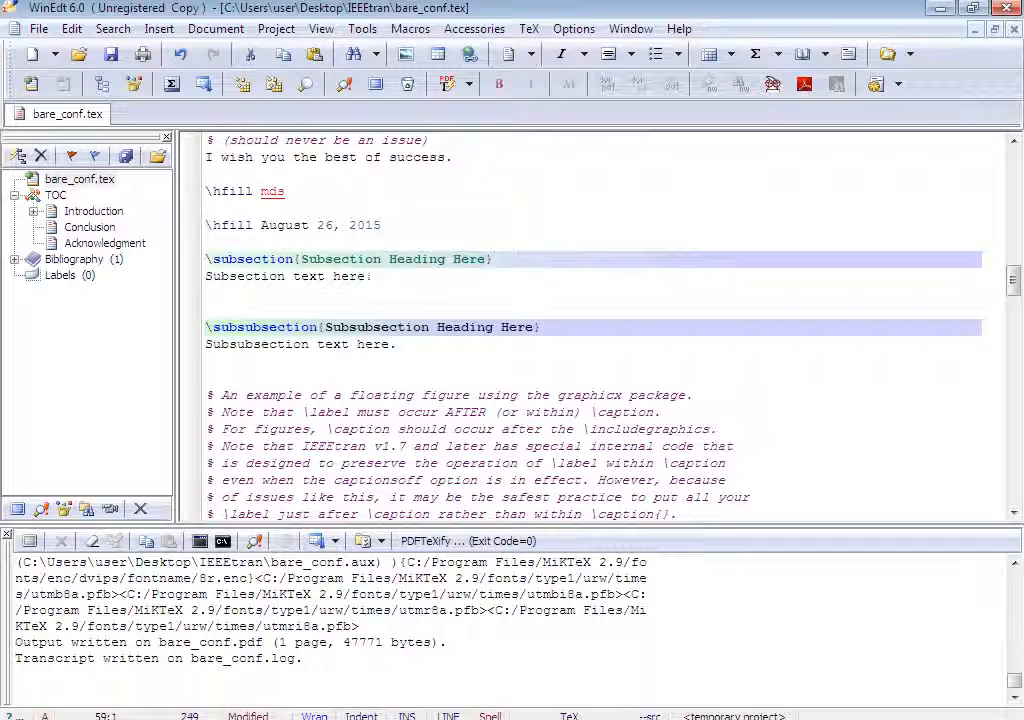
{"action": "scroll", "coordinate": [595, 325], "scroll_direction": "down", "scroll_amount": 13}
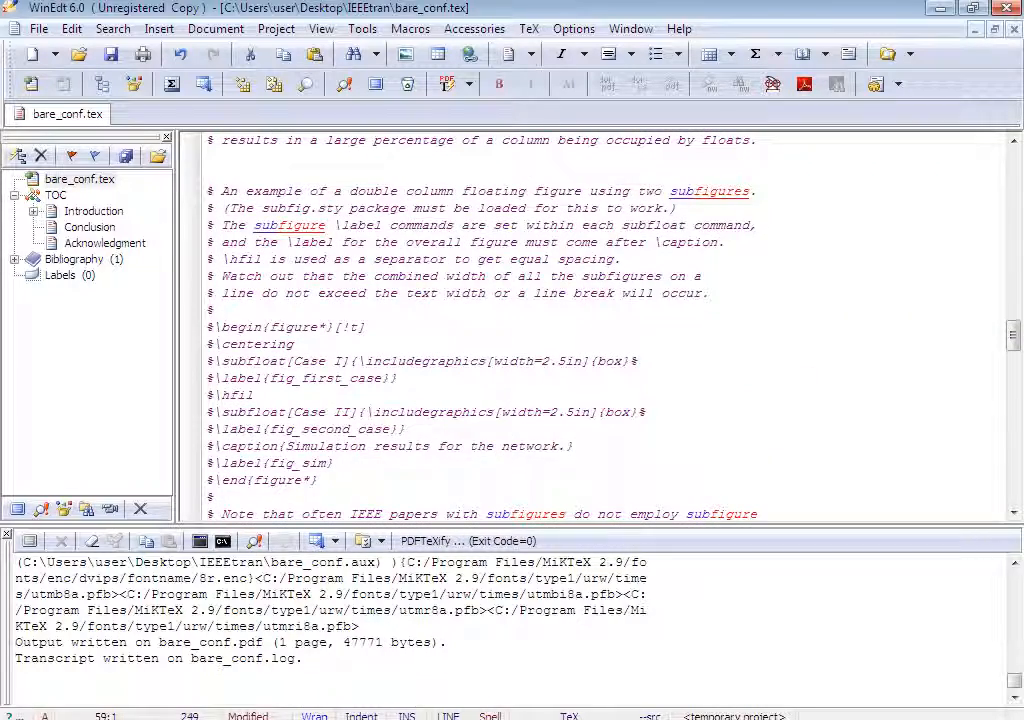
{"action": "scroll", "coordinate": [595, 325], "scroll_direction": "down", "scroll_amount": 13}
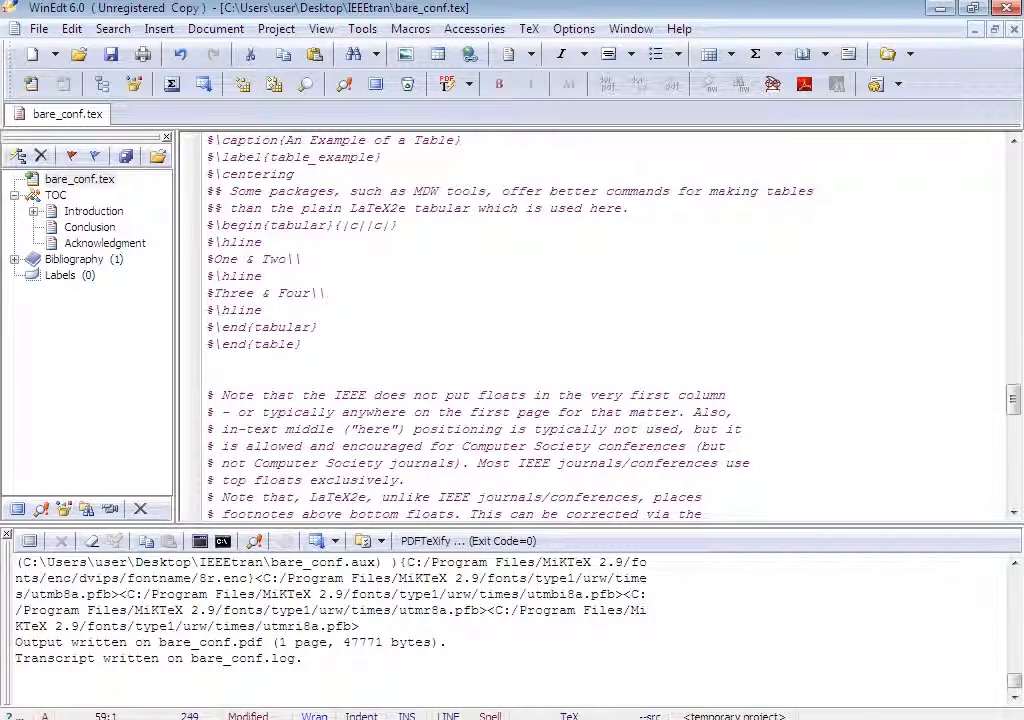
Compile the document to PDF, installing the missing cite package and dismissing the mptopdf installation prompt.
{"action": "left_click", "coordinate": [447, 84]}
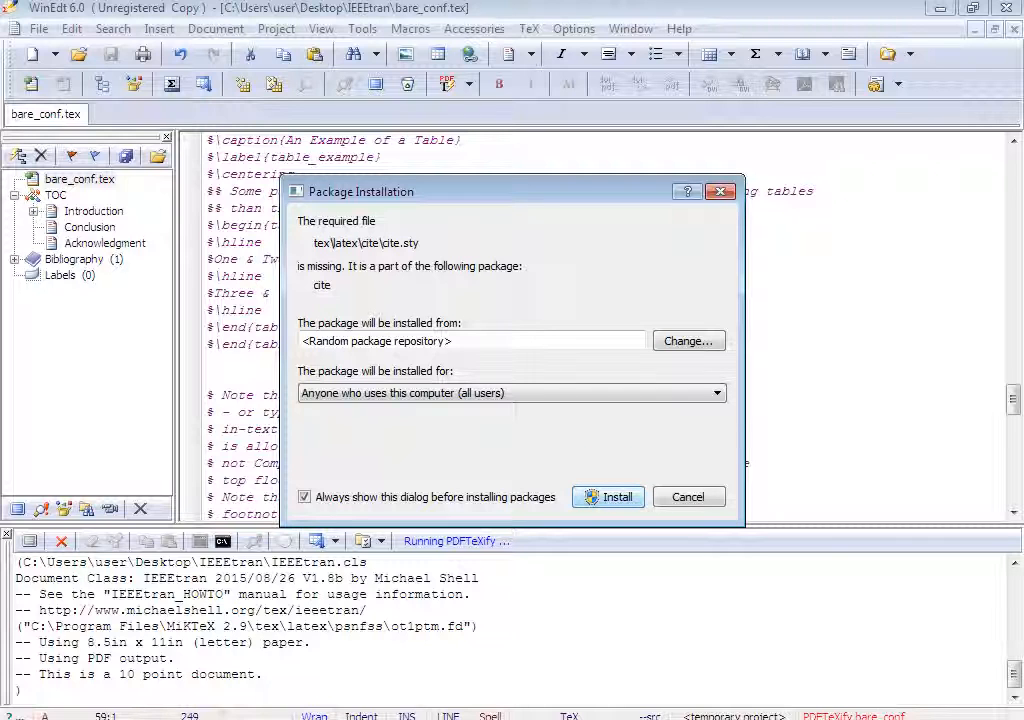
{"action": "left_click", "coordinate": [608, 497]}
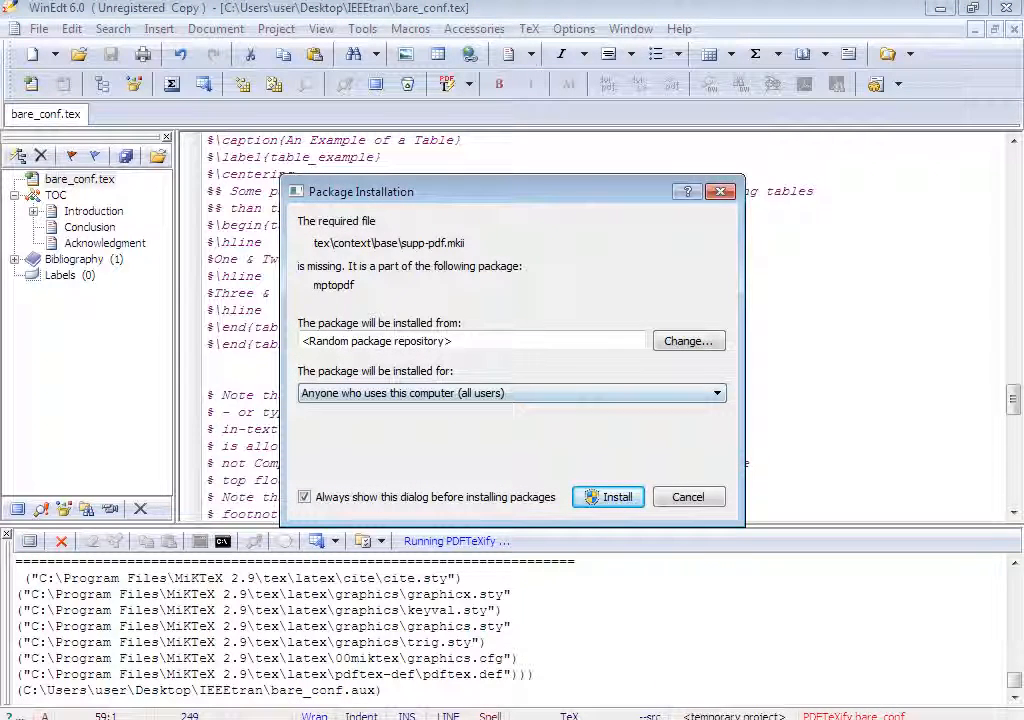
{"action": "key", "text": "Escape"}
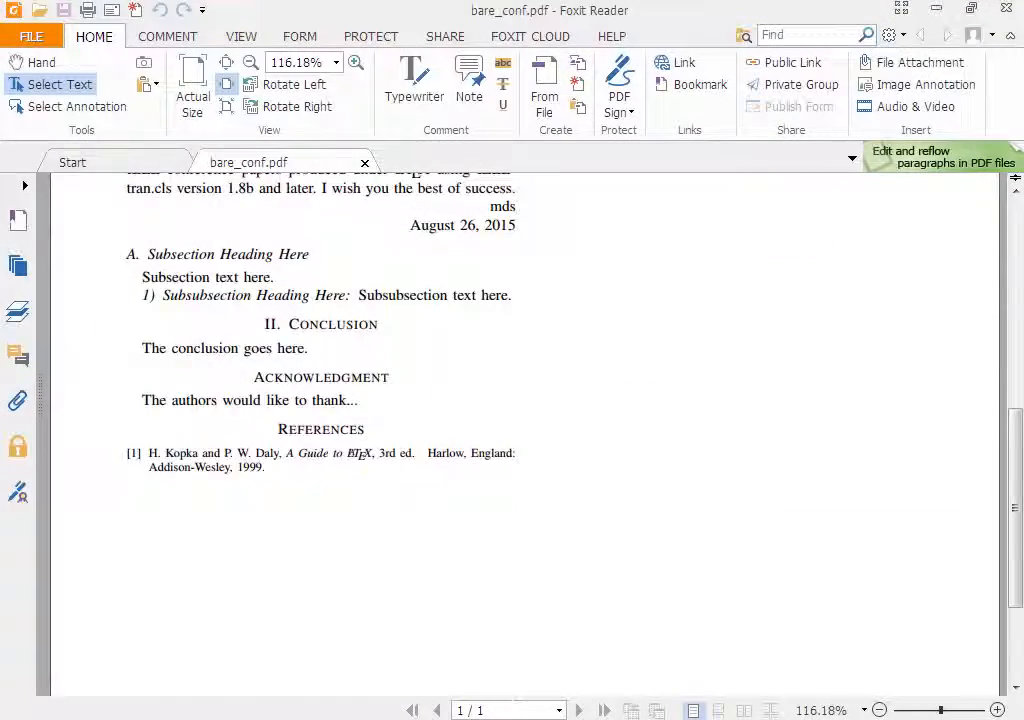
Examine the compiled PDF's title, author block and abstract.
{"action": "scroll", "coordinate": [320, 430], "scroll_direction": "up", "scroll_amount": 3}
{"action": "left_click_drag", "start_coordinate": [204, 307], "coordinate": [457, 384]}
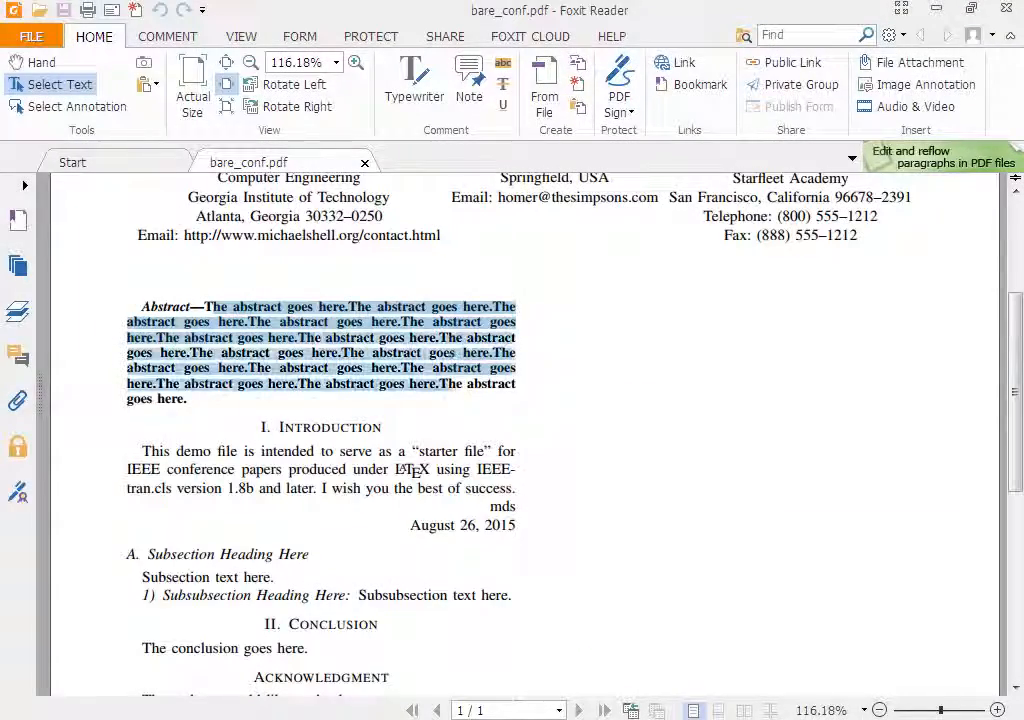
{"action": "scroll", "coordinate": [457, 384], "scroll_direction": "up", "scroll_amount": 2}
{"action": "left_click_drag", "start_coordinate": [244, 259], "coordinate": [275, 259]}
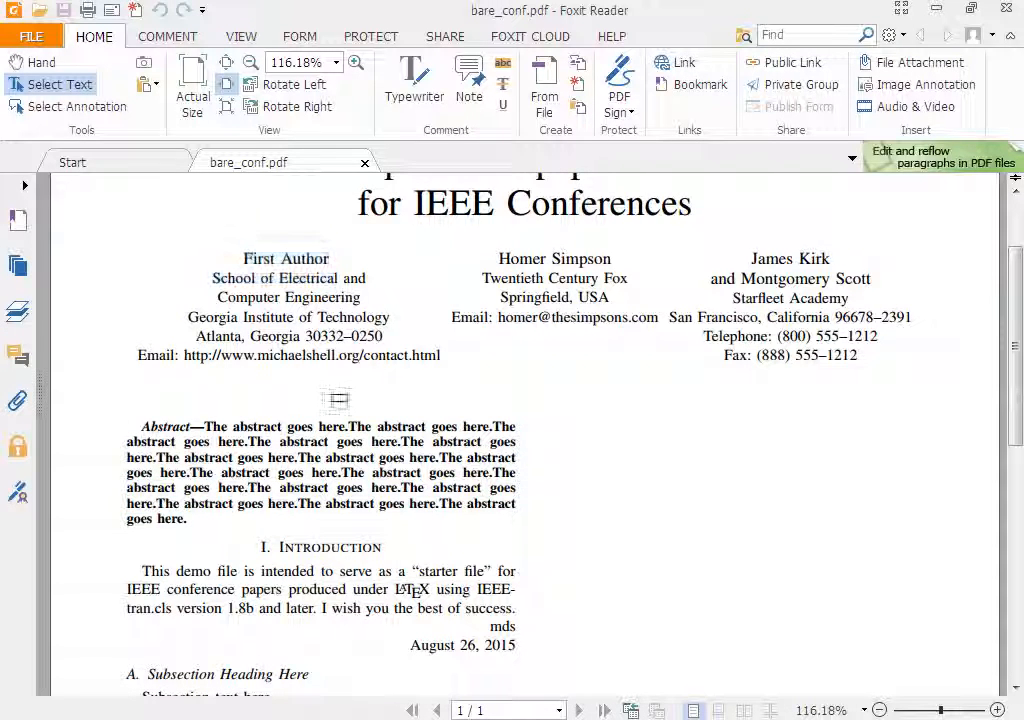
{"action": "left_click_drag", "start_coordinate": [322, 426], "coordinate": [410, 457]}
{"action": "scroll", "coordinate": [410, 457], "scroll_direction": "down", "scroll_amount": 3}
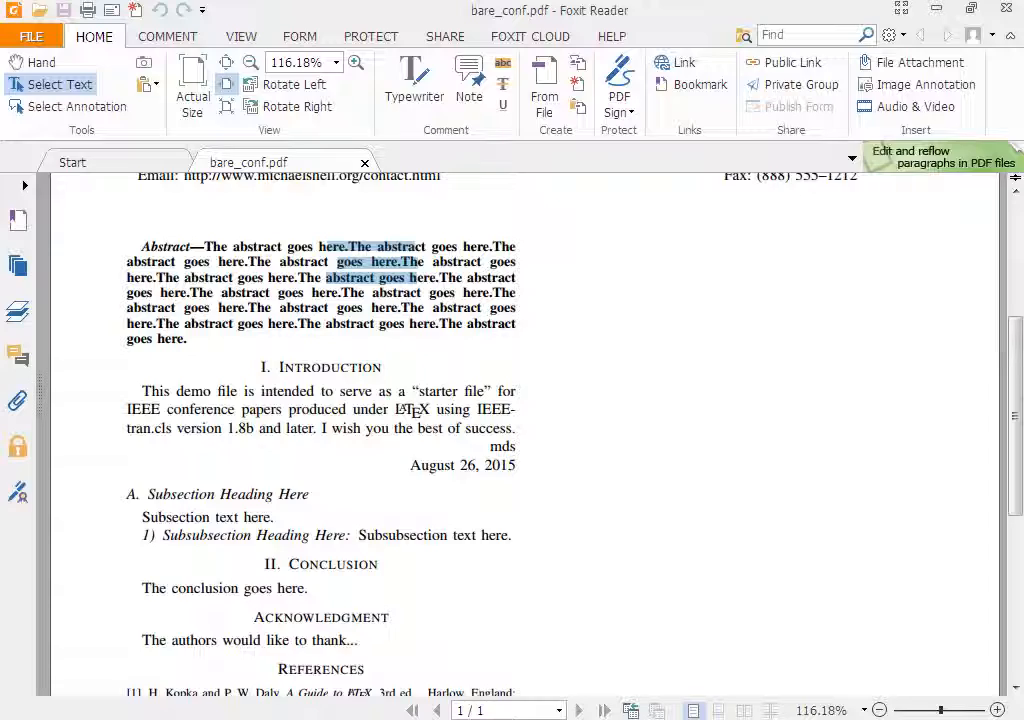
{"action": "scroll", "coordinate": [410, 409], "scroll_direction": "down", "scroll_amount": 2}
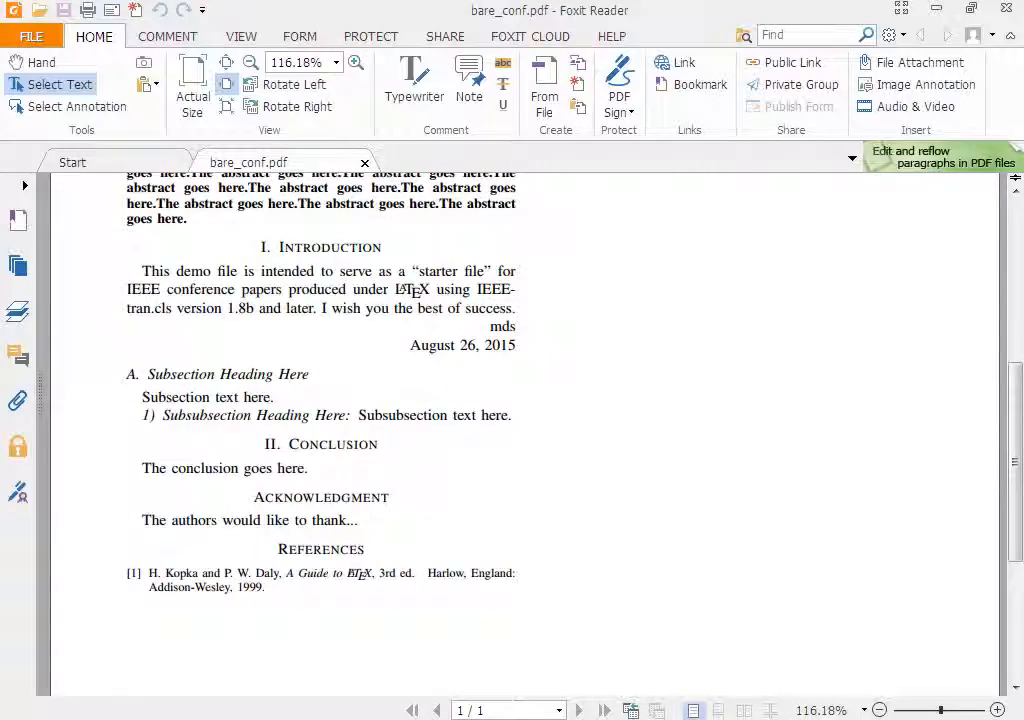
{"action": "scroll", "coordinate": [406, 289], "scroll_direction": "up", "scroll_amount": 7}
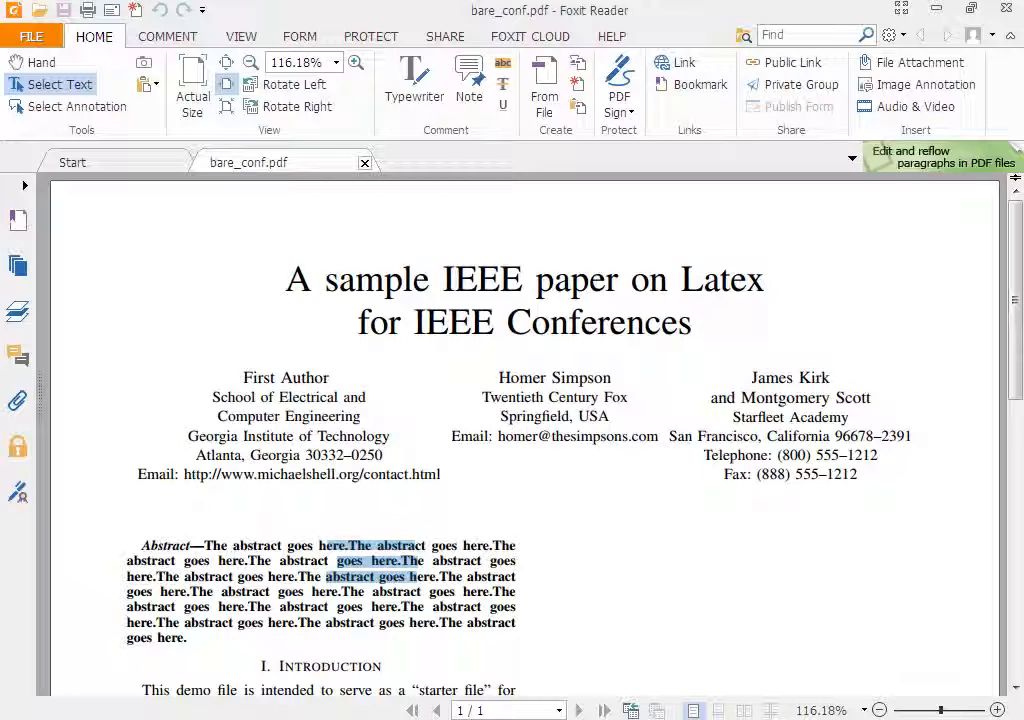
Close the PDF viewer and return to the source file in the editor.
{"action": "left_click", "coordinate": [365, 163]}
{"action": "left_click", "coordinate": [1006, 8]}
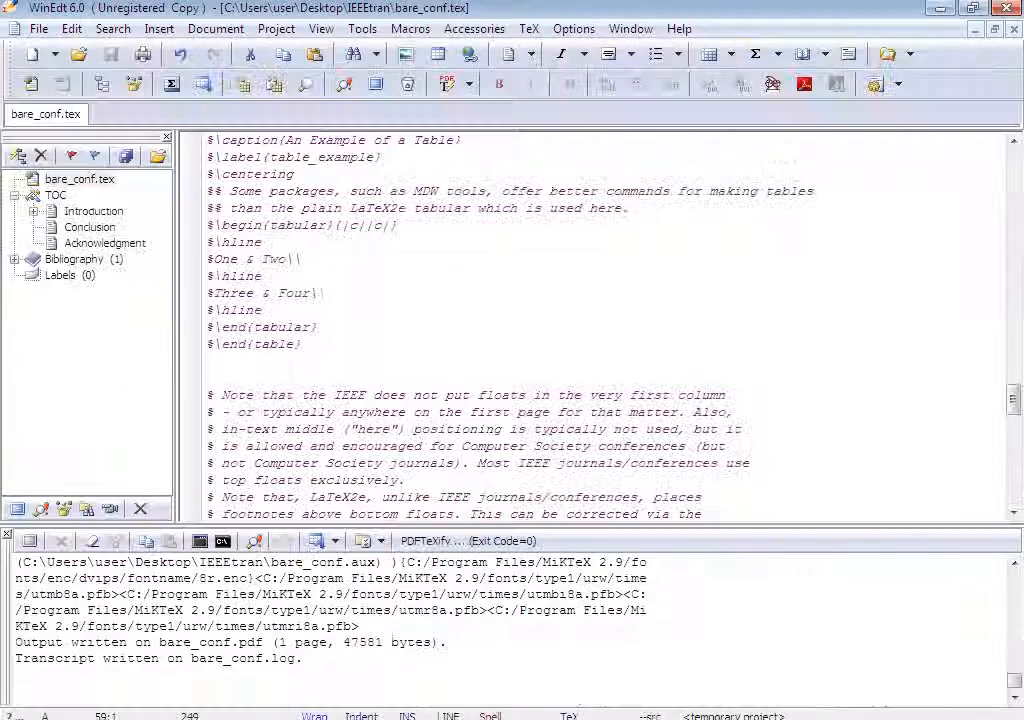
{"action": "left_click", "coordinate": [295, 259]}
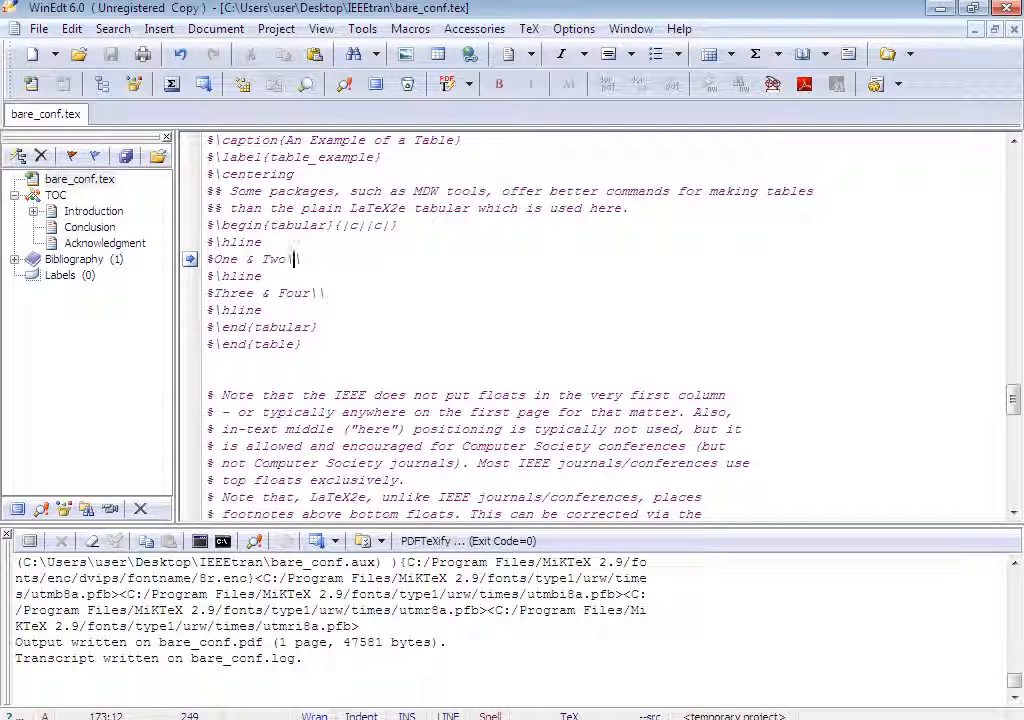